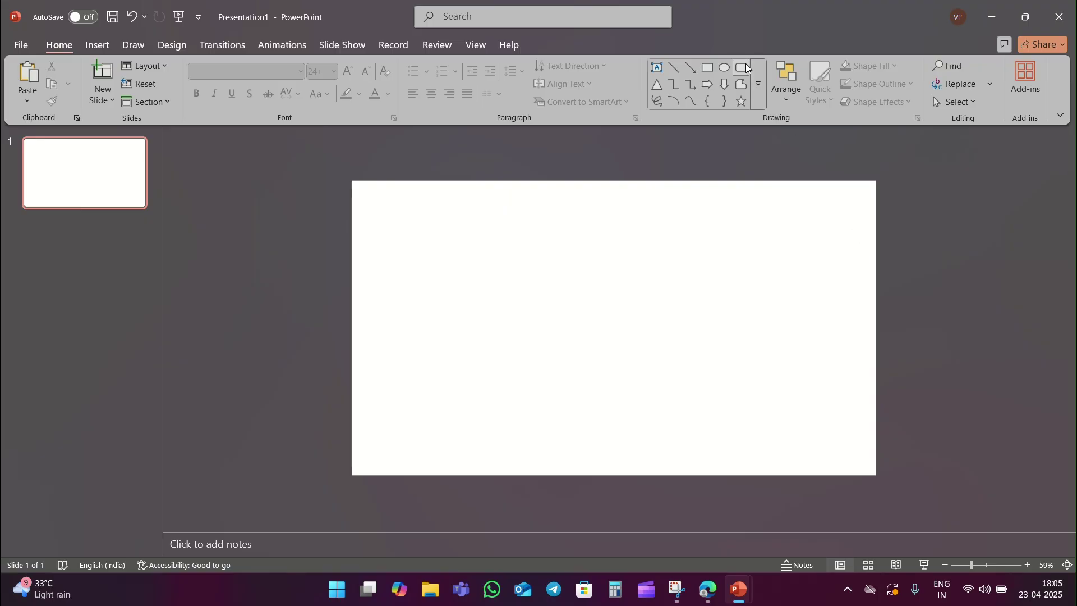
Draw a tall rounded rectangle and adjust its corner rounding.
left_click(748, 68)
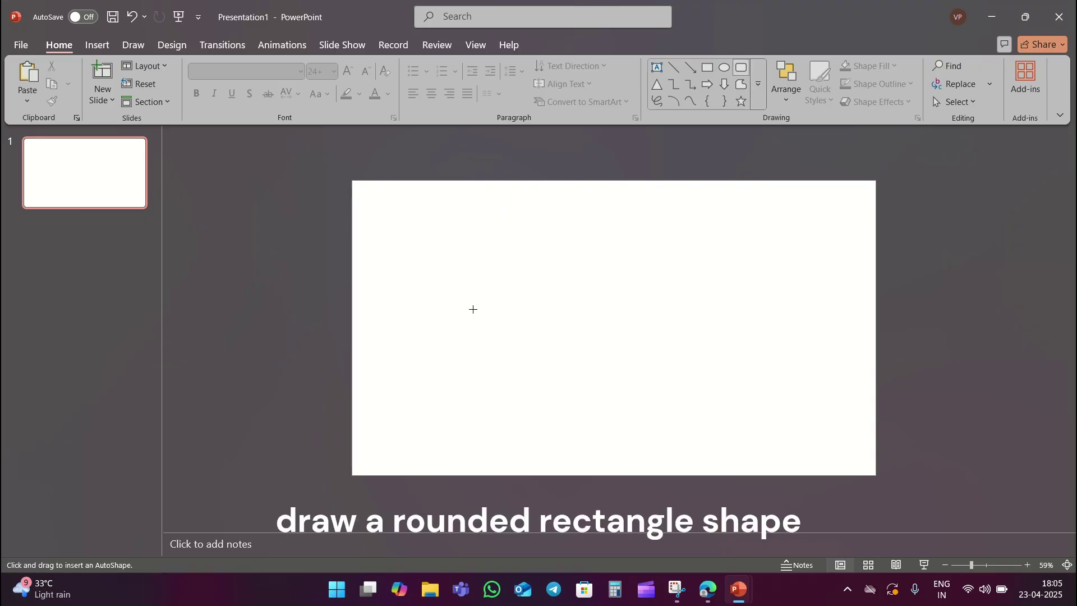
left_click_drag(470, 329, 520, 441)
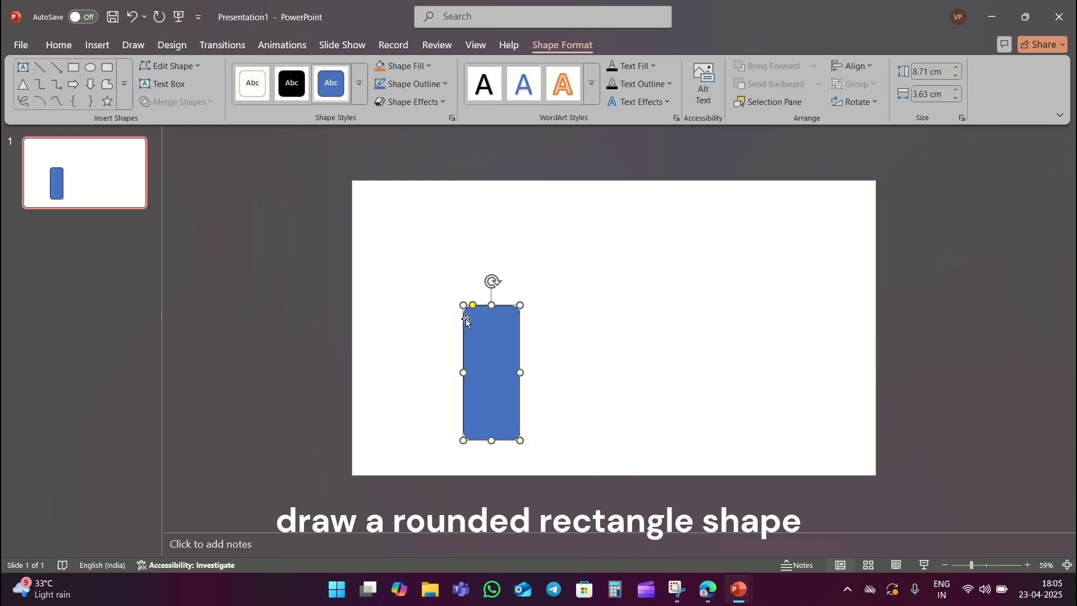
left_click_drag(474, 310, 483, 312)
left_click(589, 361)
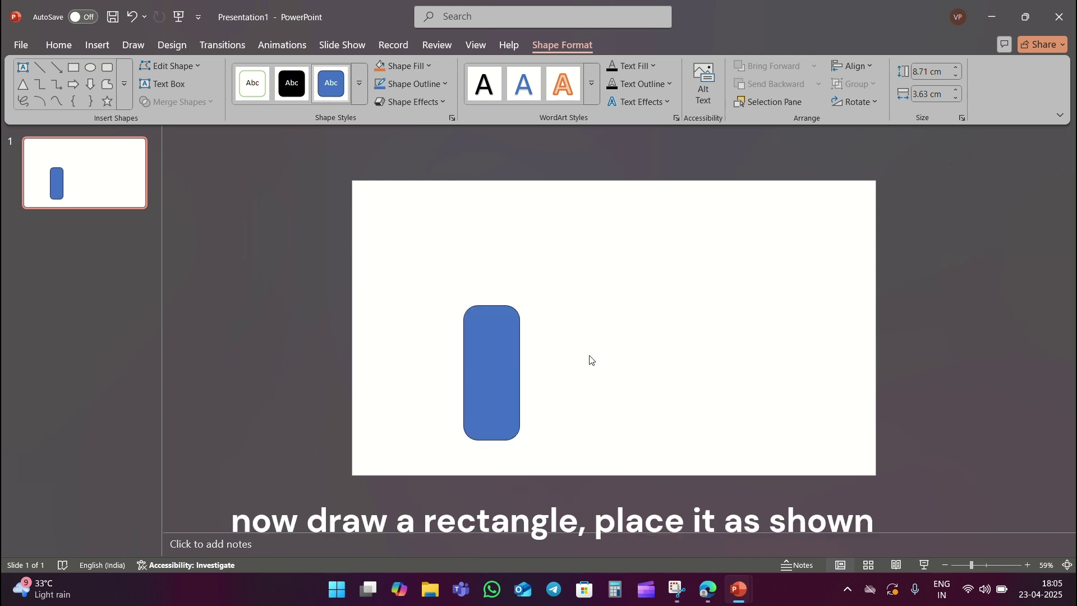
Cover the top half with a wide rectangle and subtract it, leaving a rounded bottom.
left_click(742, 68)
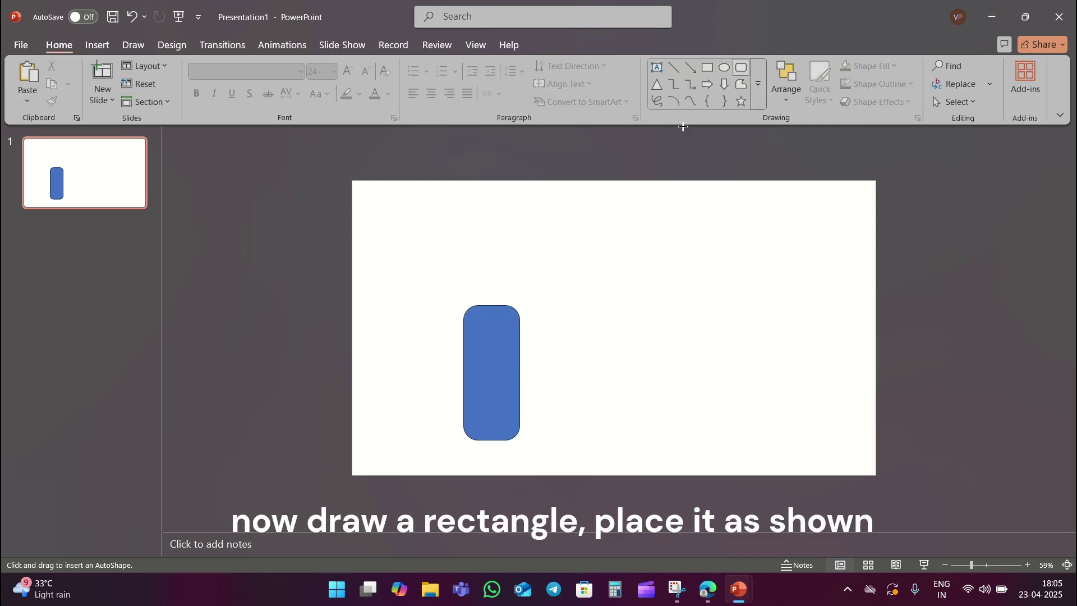
left_click(707, 68)
left_click_drag(438, 289, 649, 360)
left_click(486, 400)
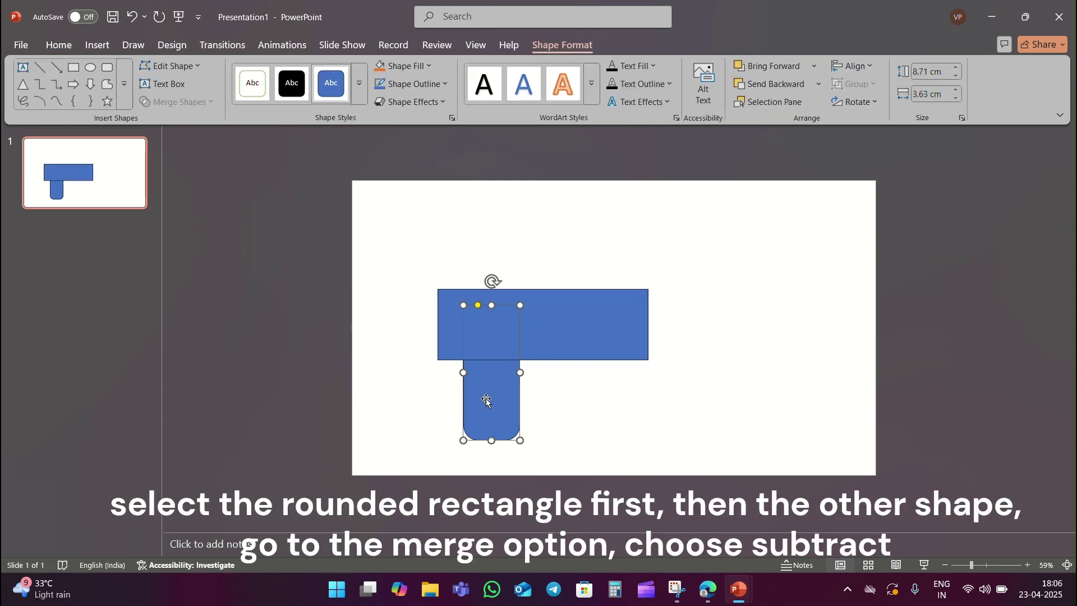
left_click(565, 344, "shift")
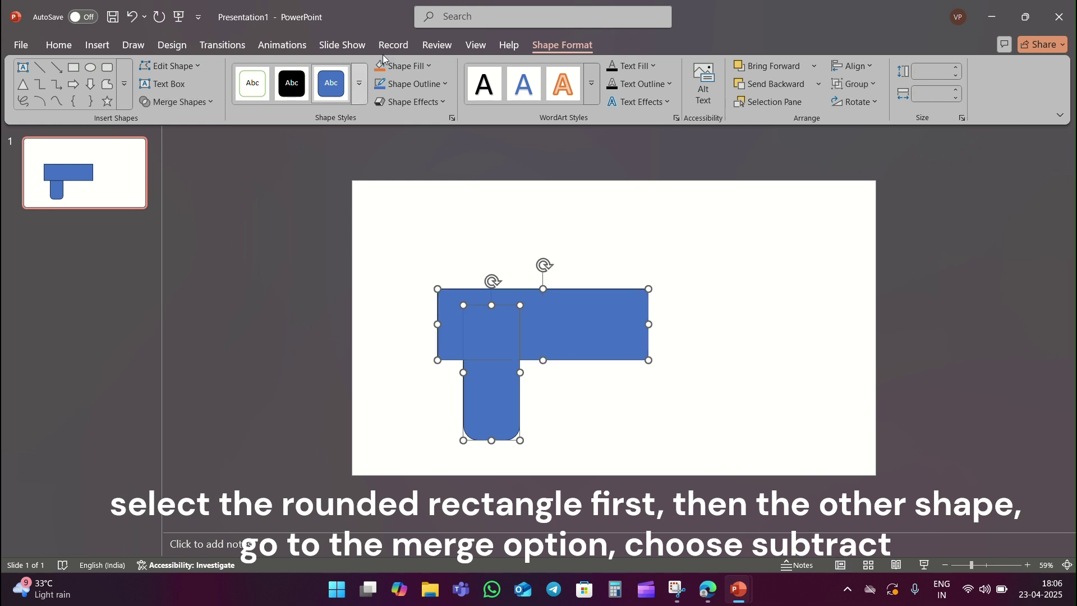
left_click(199, 106)
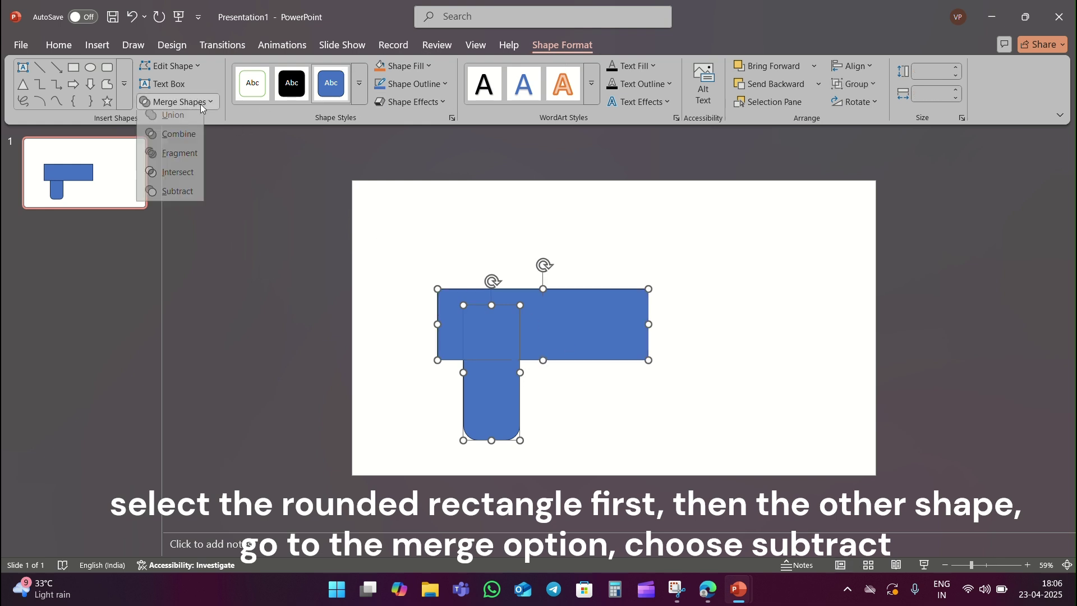
left_click(187, 198)
left_click(533, 140)
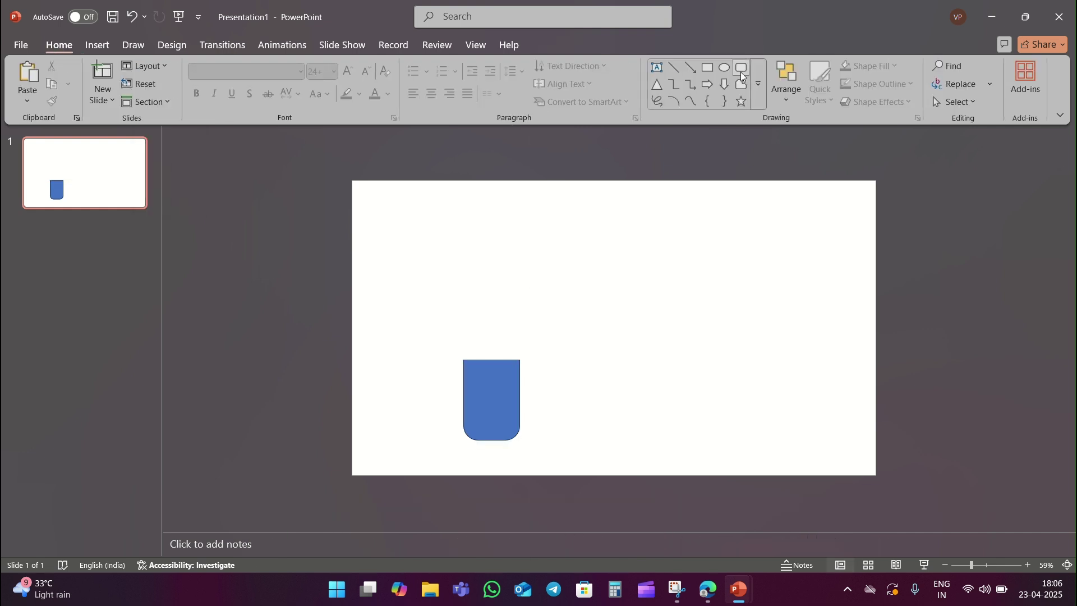
Draw a small circle on the top edge and subtract it to cut a notch.
left_click(725, 68)
mouse_move(565, 282)
left_mouse_down()
mouse_move(604, 320)
mouse_move(495, 356)
left_mouse_up()
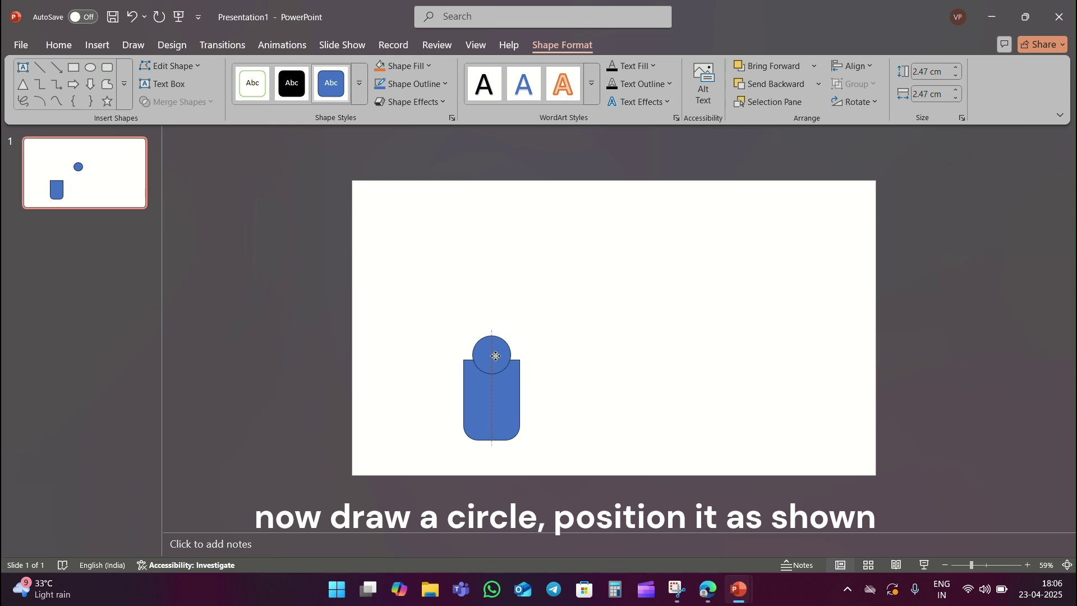
left_click(496, 413, "shift")
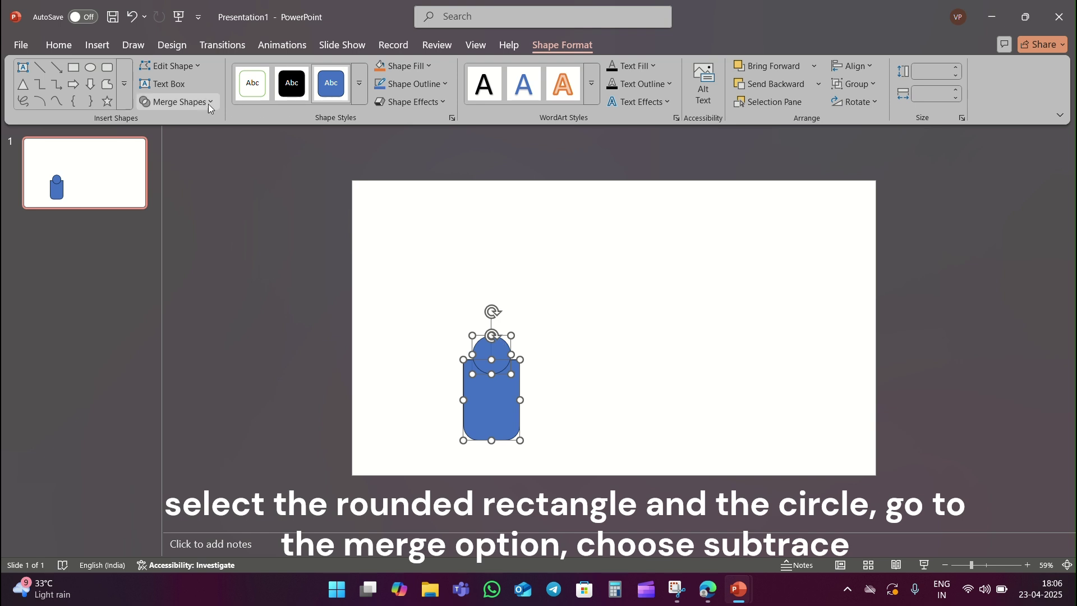
left_click(205, 103)
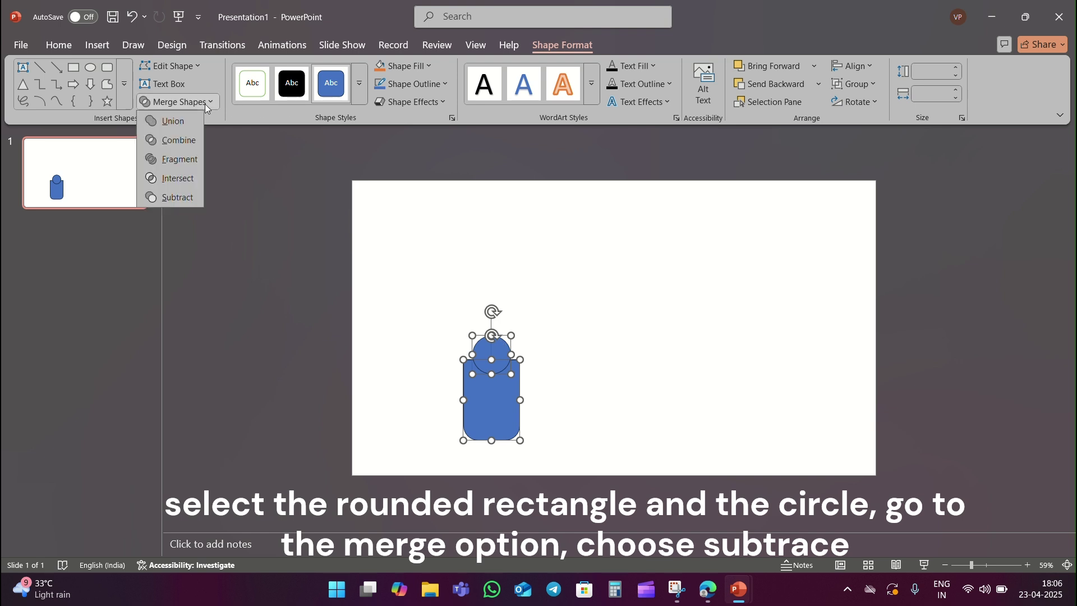
left_click(183, 204)
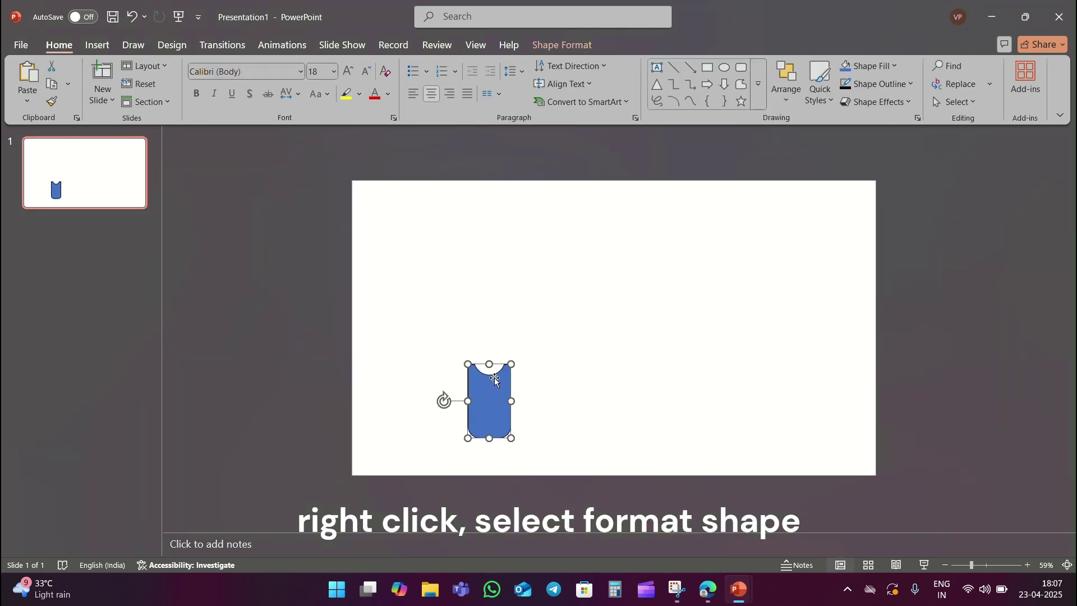
Remove the card's outline and fill it with white.
right_click(495, 382)
left_click(531, 347)
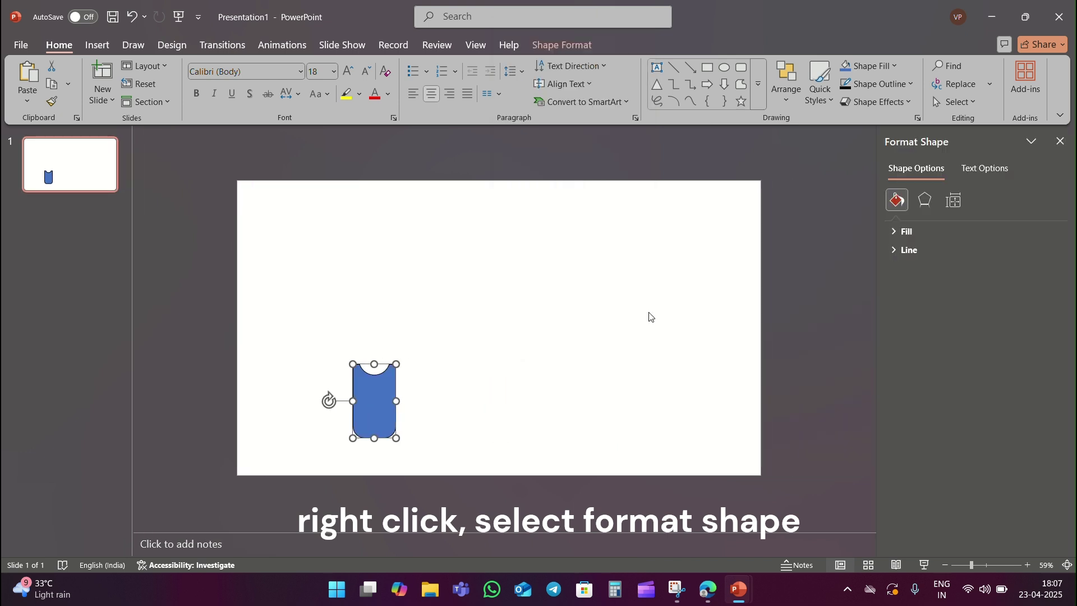
left_click(897, 249)
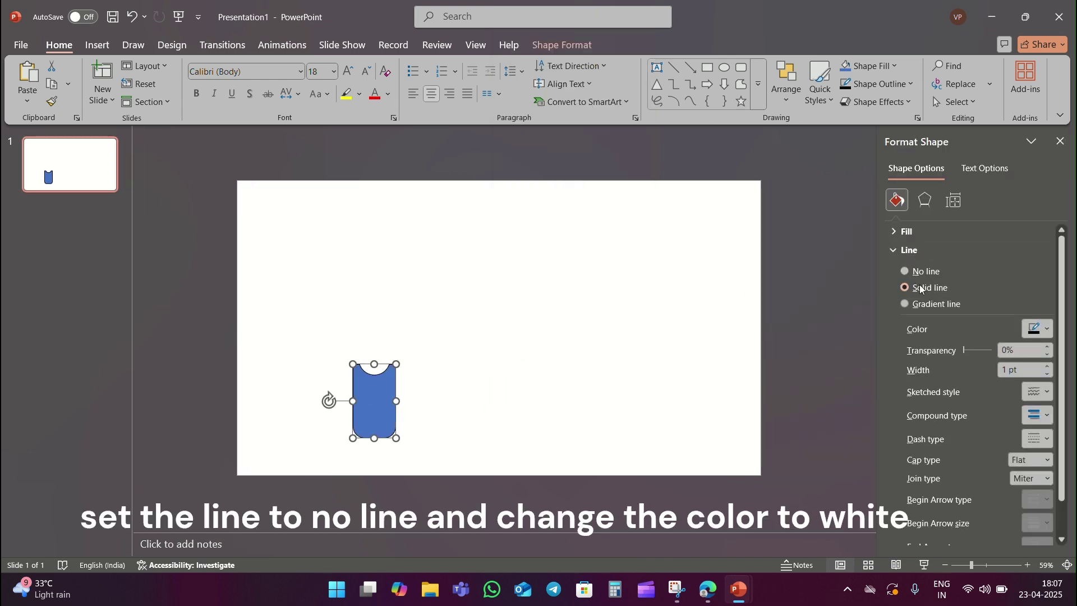
left_click(904, 272)
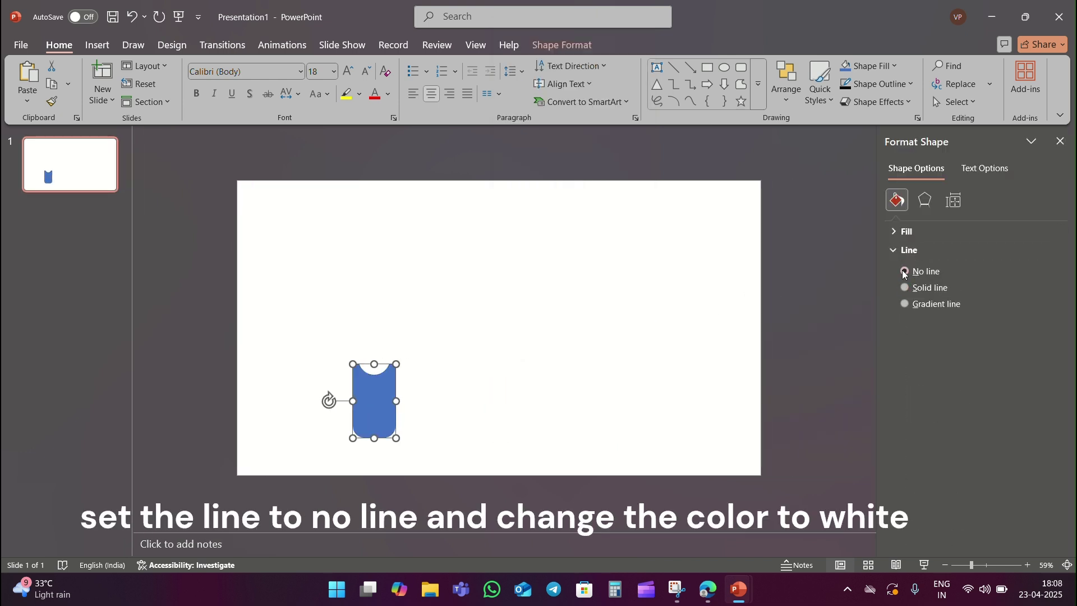
left_click(897, 231)
left_click(1031, 362)
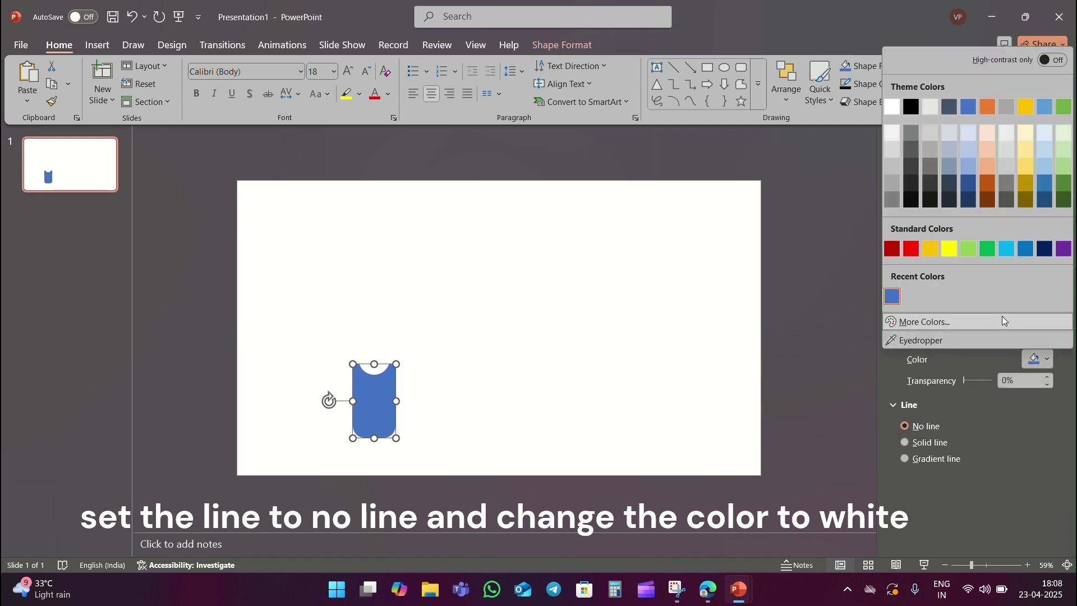
left_click(885, 106)
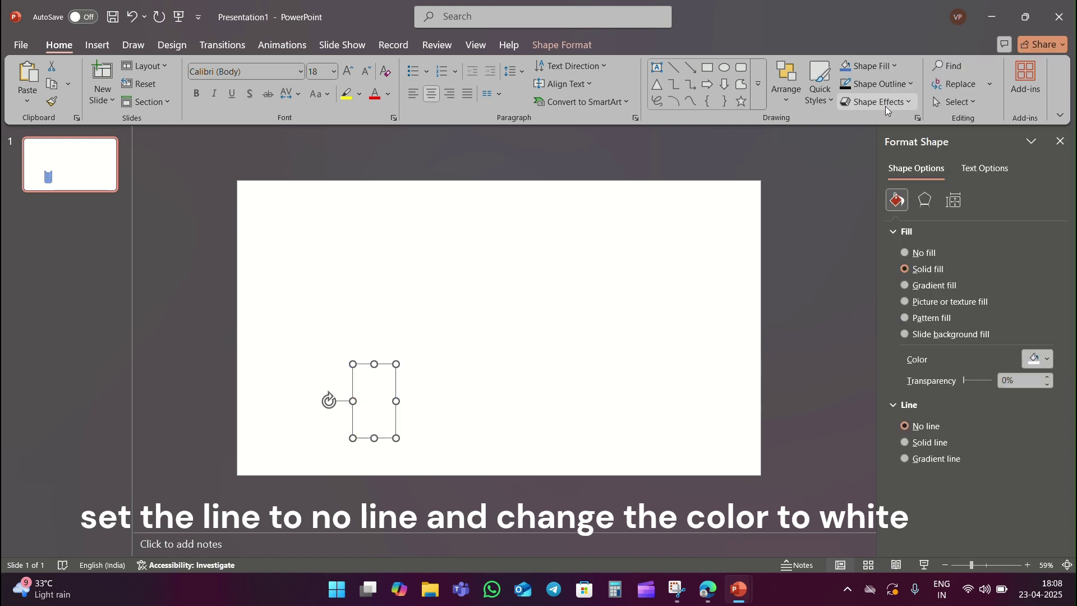
Add an Outer Center shadow with blur 20 and move the card further left.
left_click(925, 200)
left_click(915, 231)
left_click(1034, 252)
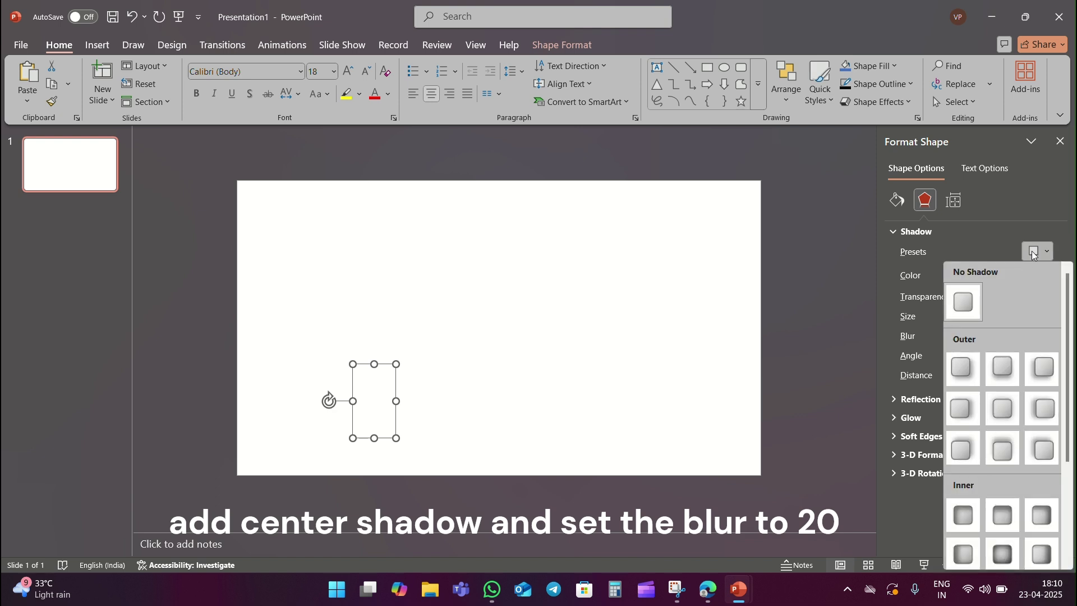
left_click(1005, 410)
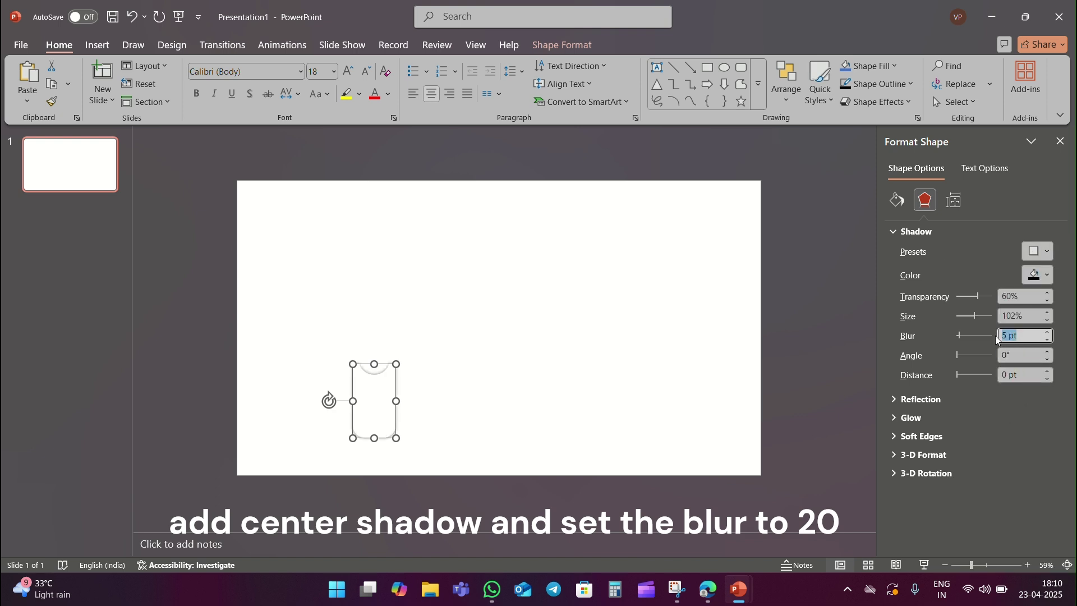
type("20")
key("Return")
left_click(637, 373)
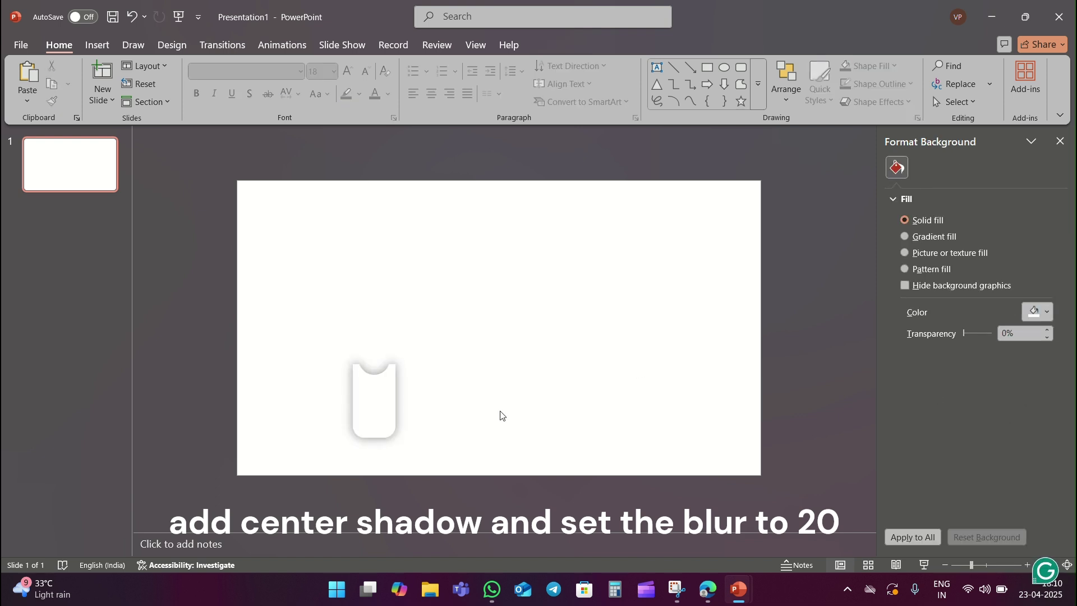
mouse_move(372, 415)
left_mouse_down()
mouse_move(295, 423)
mouse_move(302, 418)
left_mouse_up()
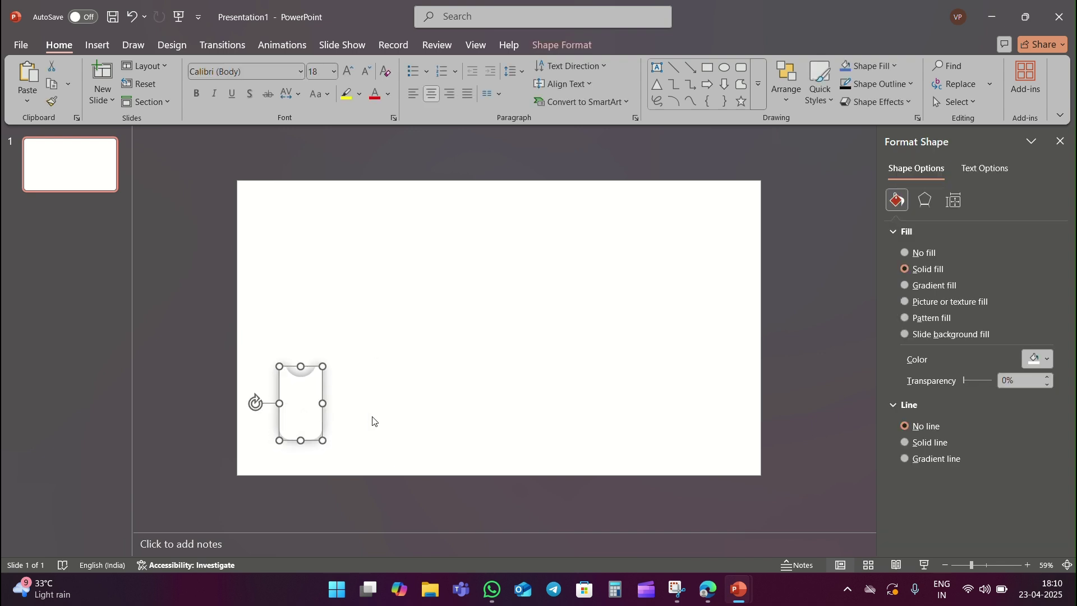
Draw a new tall rounded rectangle over the white card.
left_click(741, 67)
left_click_drag(370, 303, 415, 426)
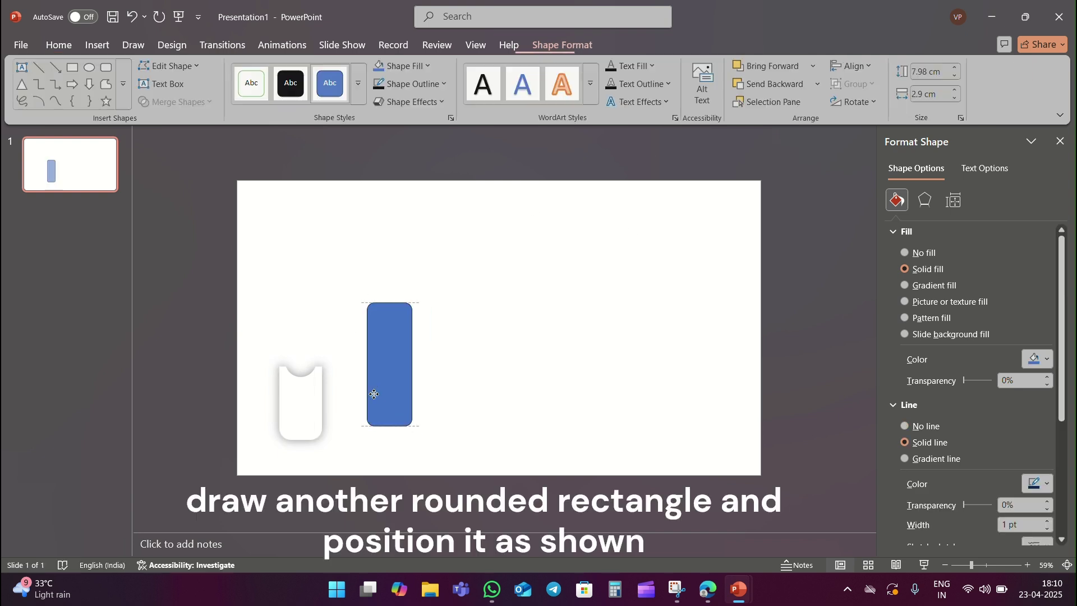
mouse_move(372, 391)
left_mouse_down()
mouse_move(349, 399)
mouse_move(377, 380)
mouse_move(301, 404)
left_mouse_up()
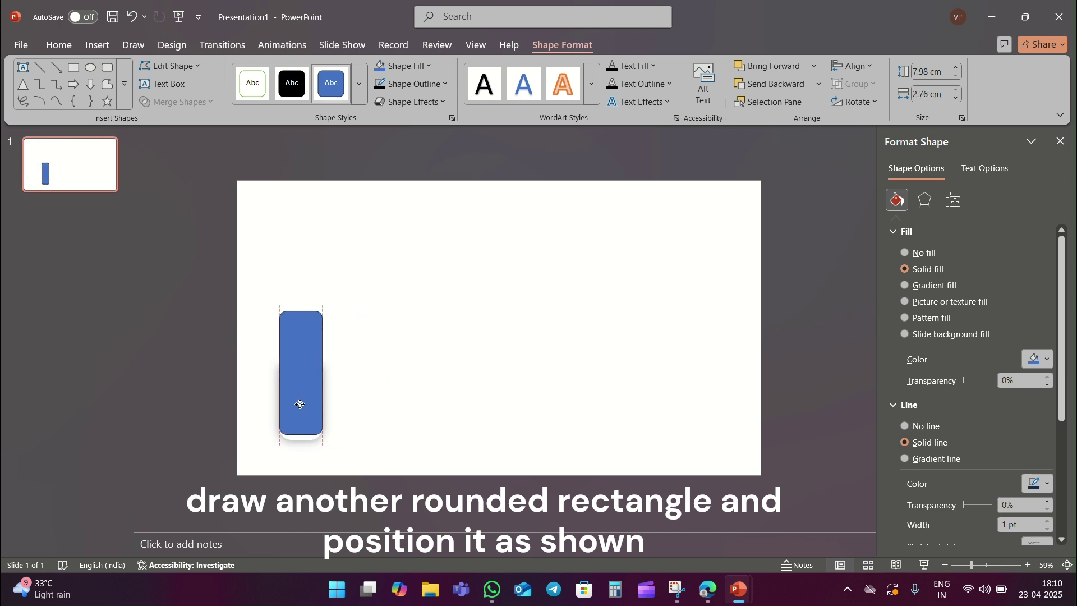
Send the blue rectangle to back, remove its outline, and shorten it into a top cap.
right_click(300, 404)
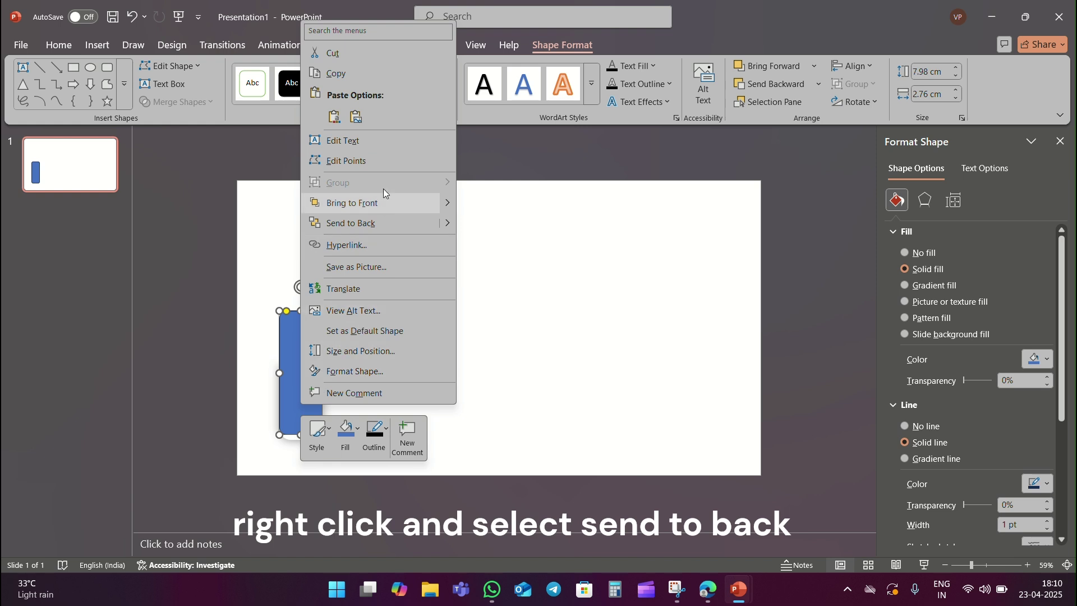
left_click(378, 224)
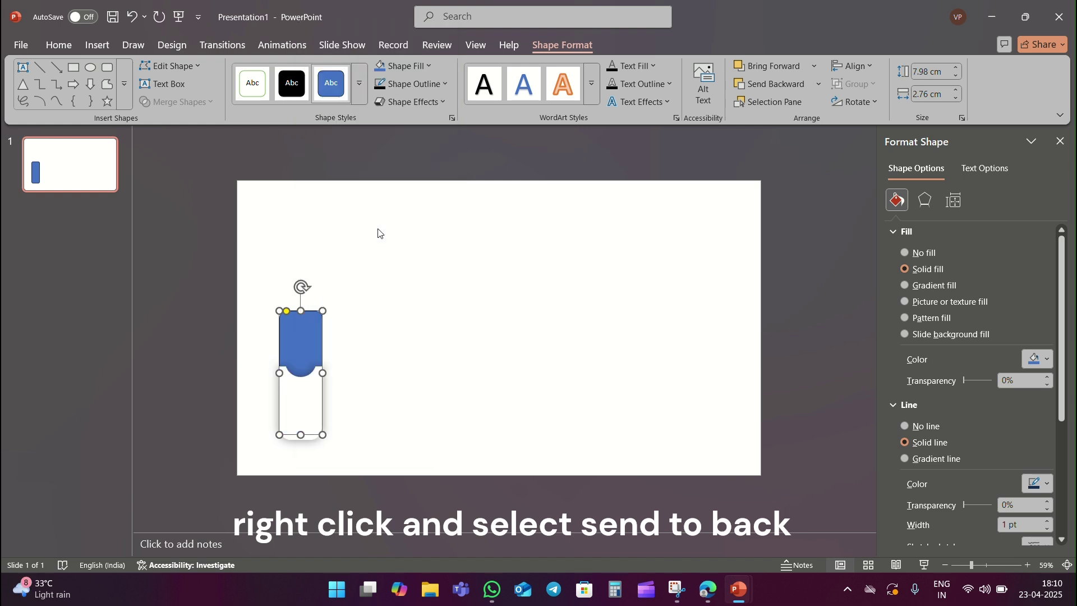
left_click(443, 91)
left_click(411, 367)
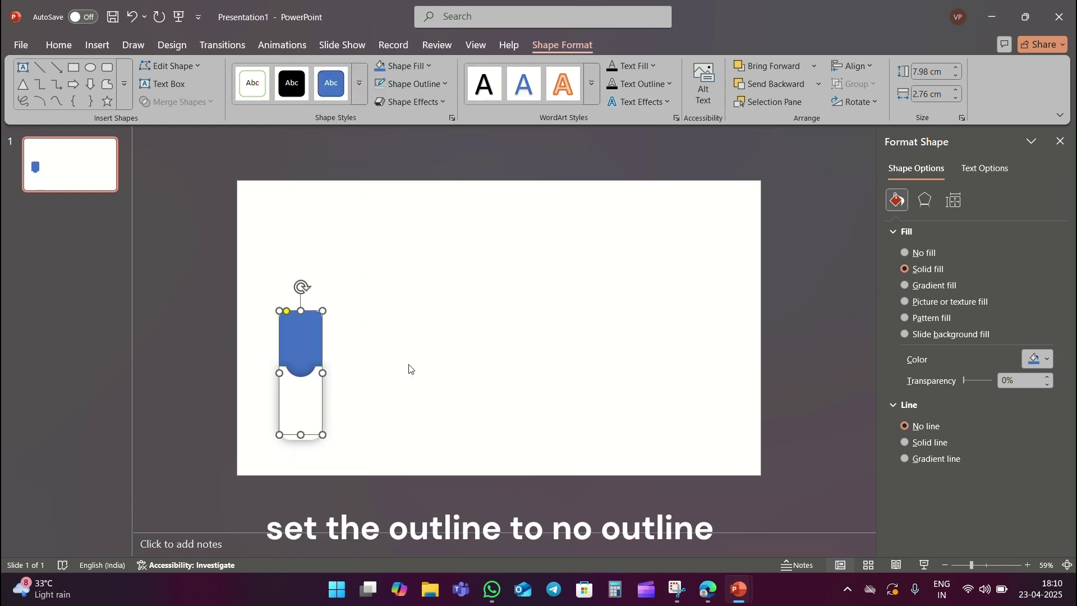
left_click(408, 364)
left_click(302, 312)
left_click_drag(301, 310, 299, 343)
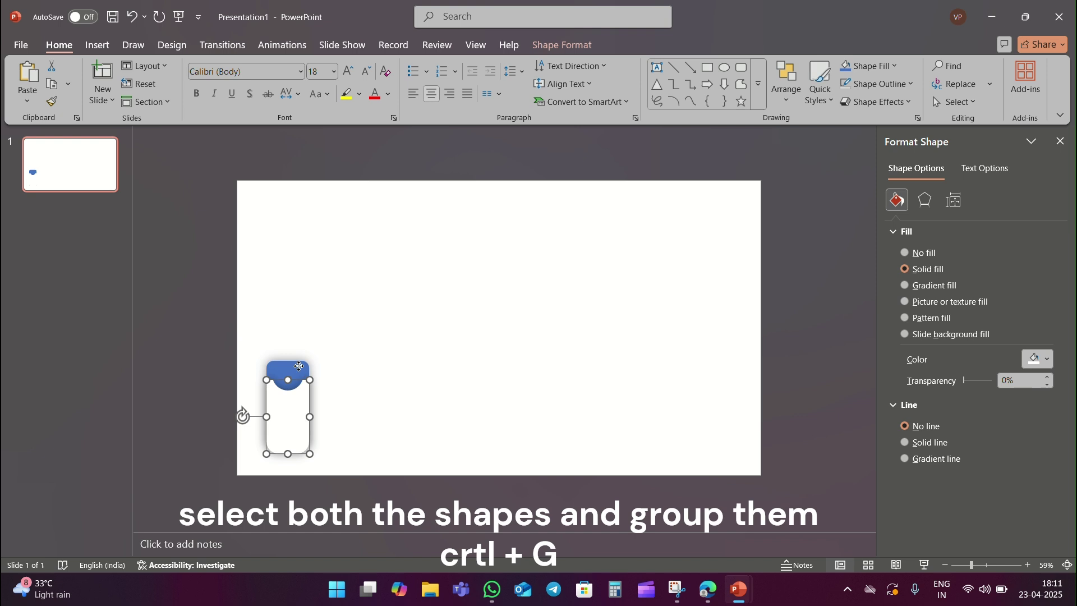
Group the cap and card, then paste copies into an evenly spaced row of four.
left_click(299, 366, "shift")
key("ctrl+g")
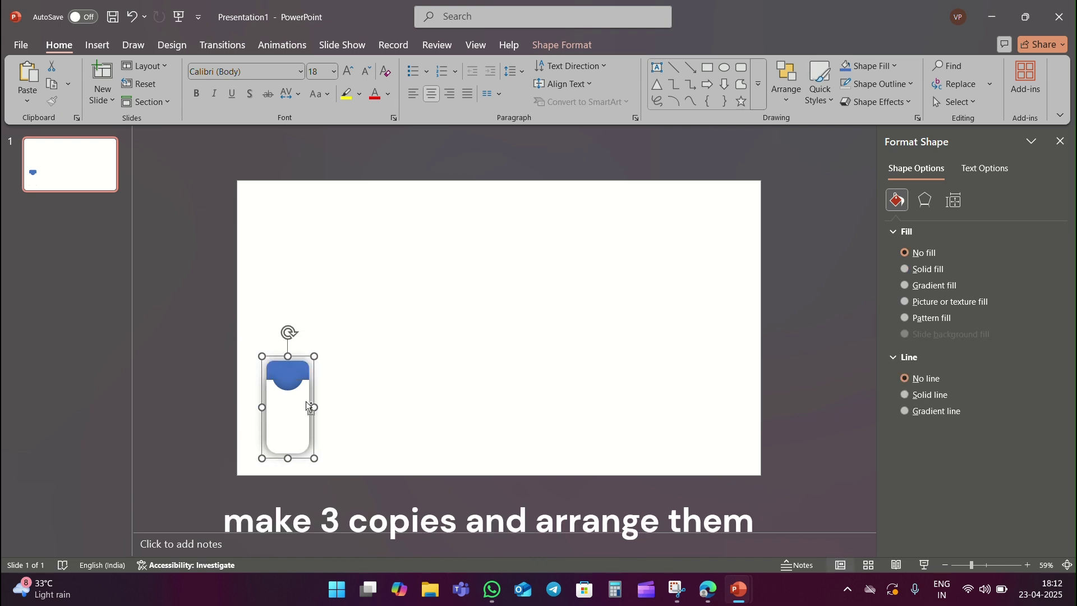
key("ctrl+c")
key("ctrl+v")
left_click_drag(288, 410, 342, 407)
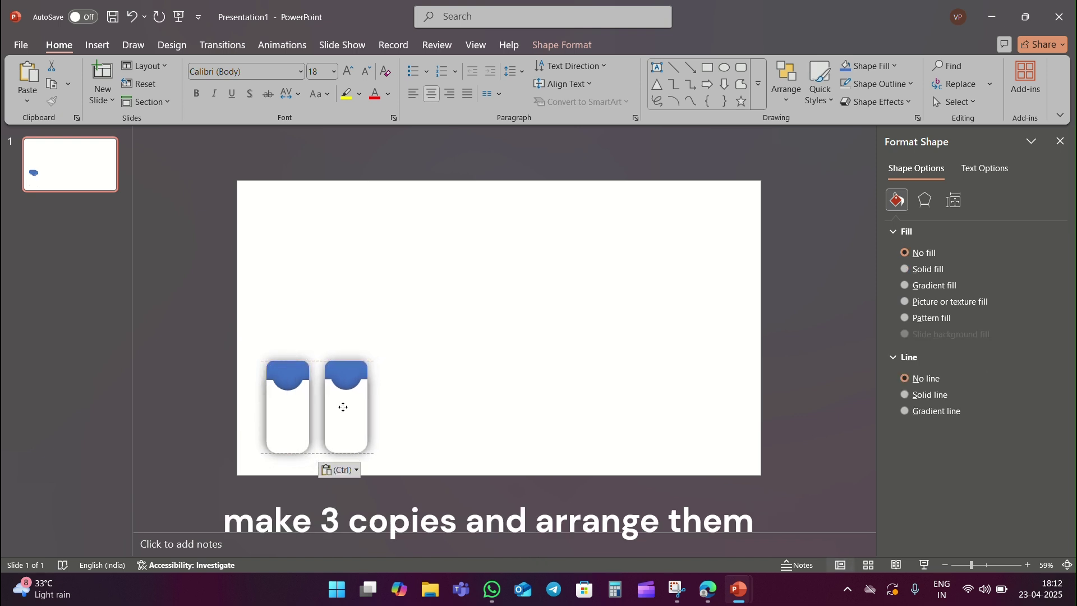
key("ctrl+v")
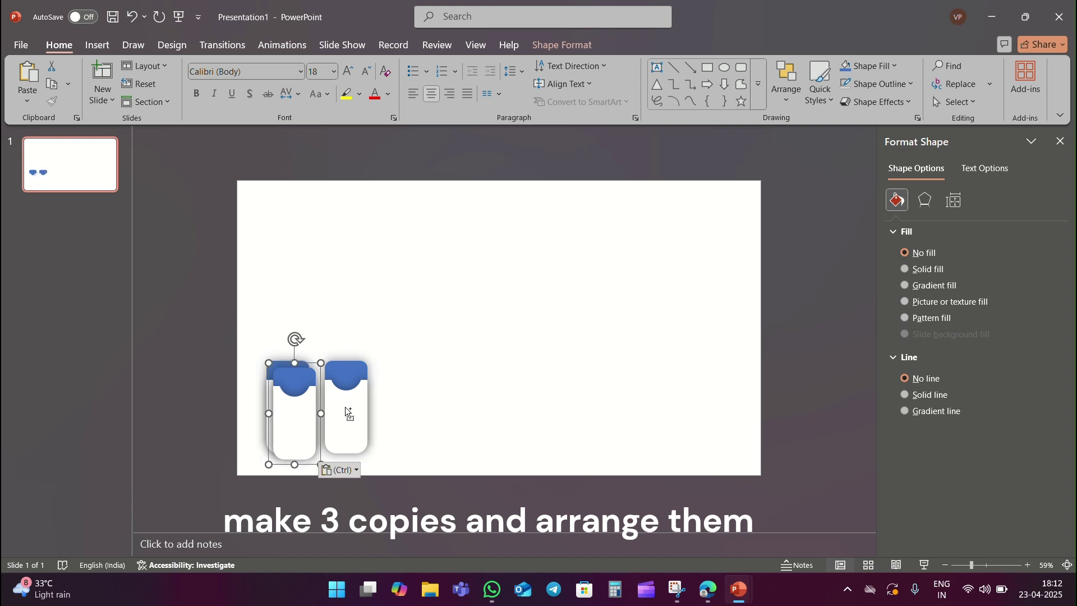
left_click_drag(301, 418, 393, 410)
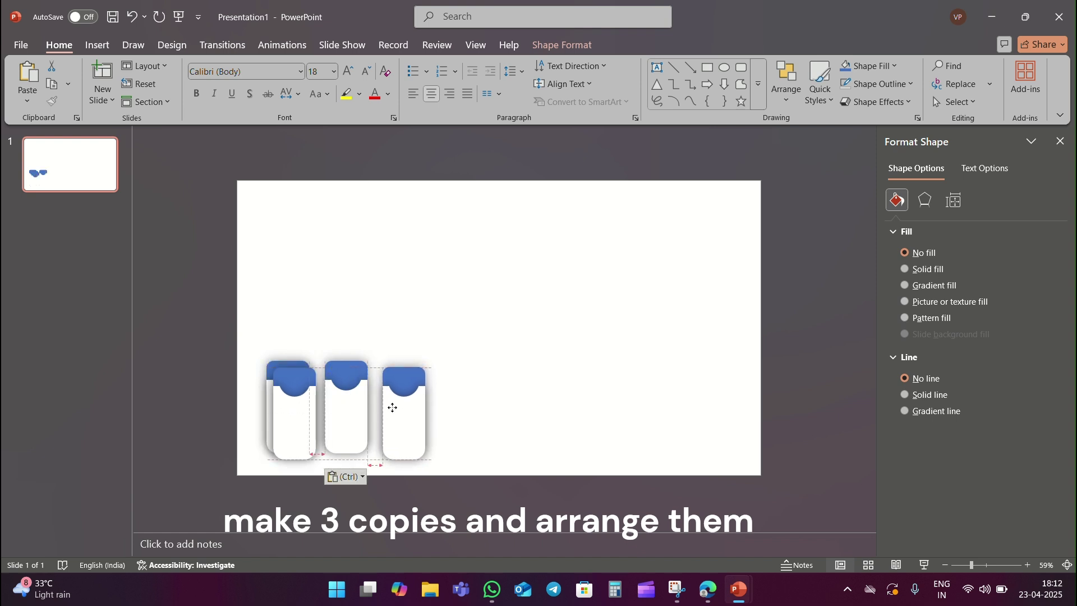
left_click_drag(306, 415, 471, 411)
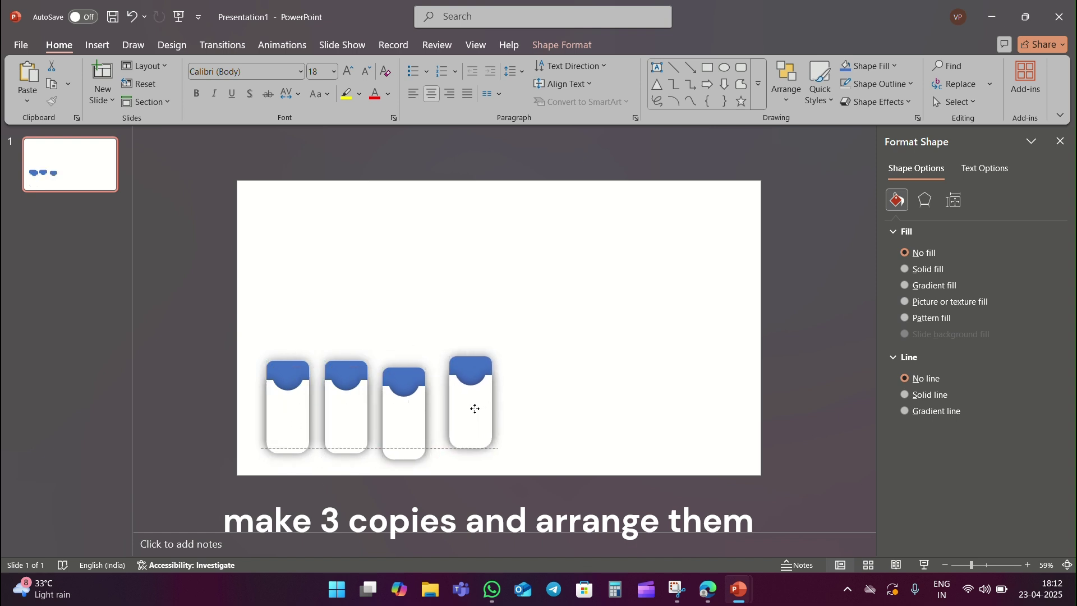
left_click_drag(470, 411, 418, 414)
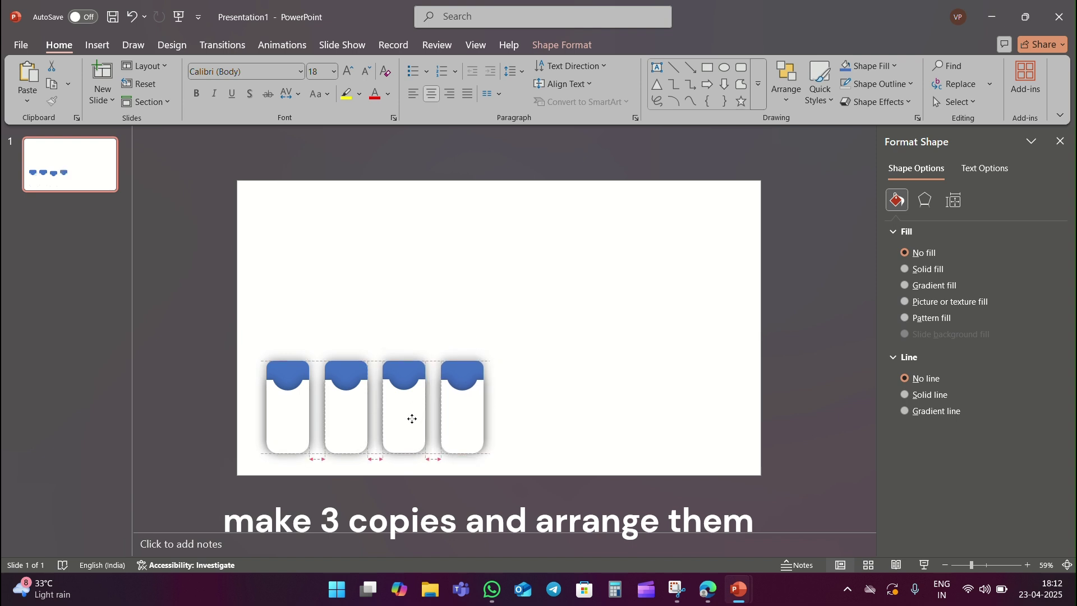
Draw a hexagon with no fill and a 2 pt outline at the slide's top edge.
left_click(499, 355)
left_click(758, 101)
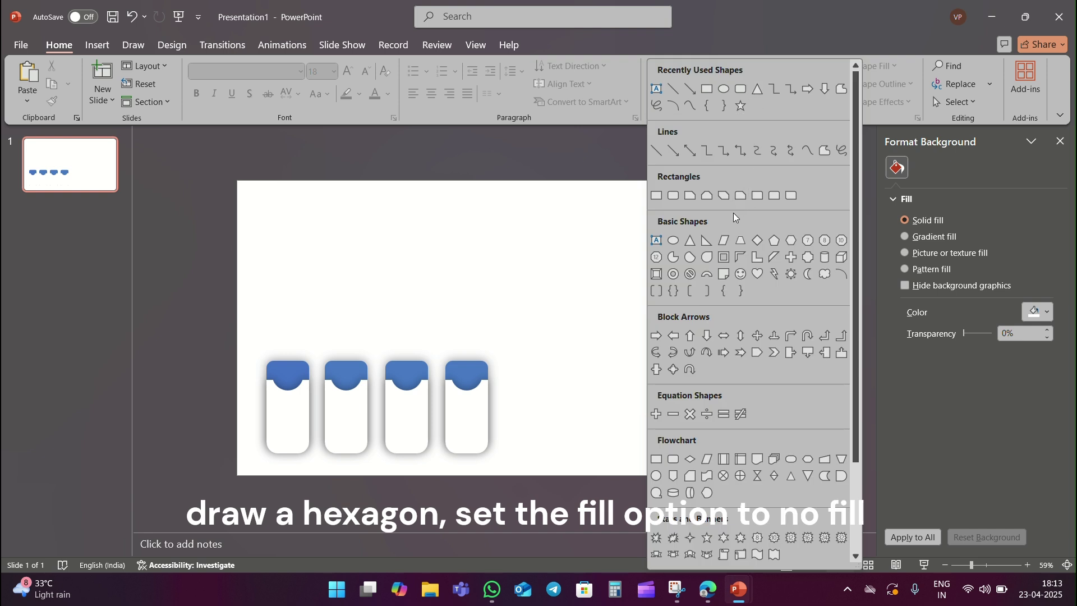
left_click(790, 241)
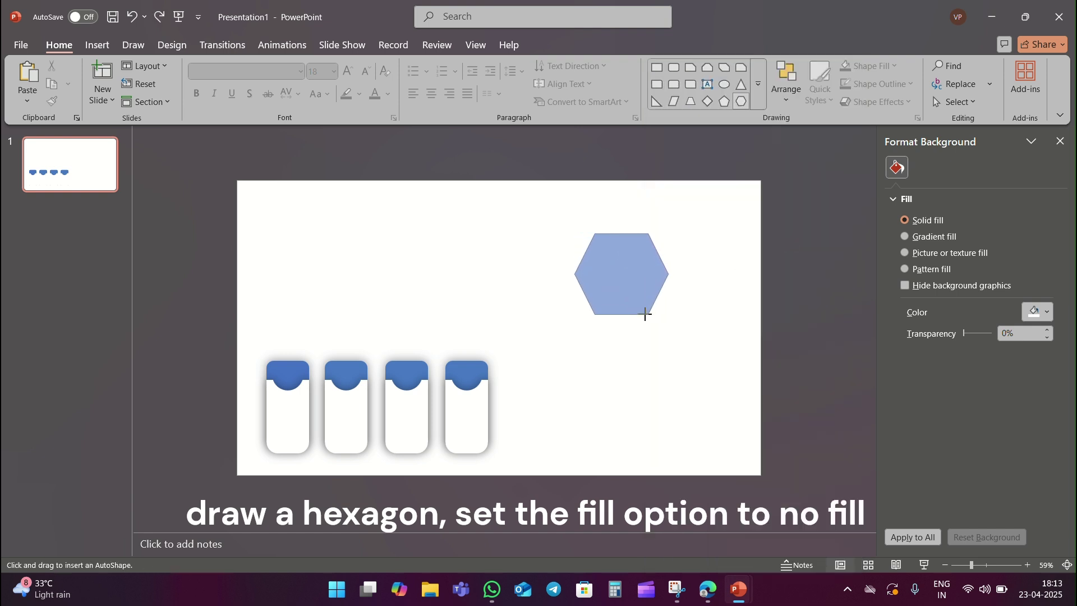
left_click_drag(587, 255, 669, 315)
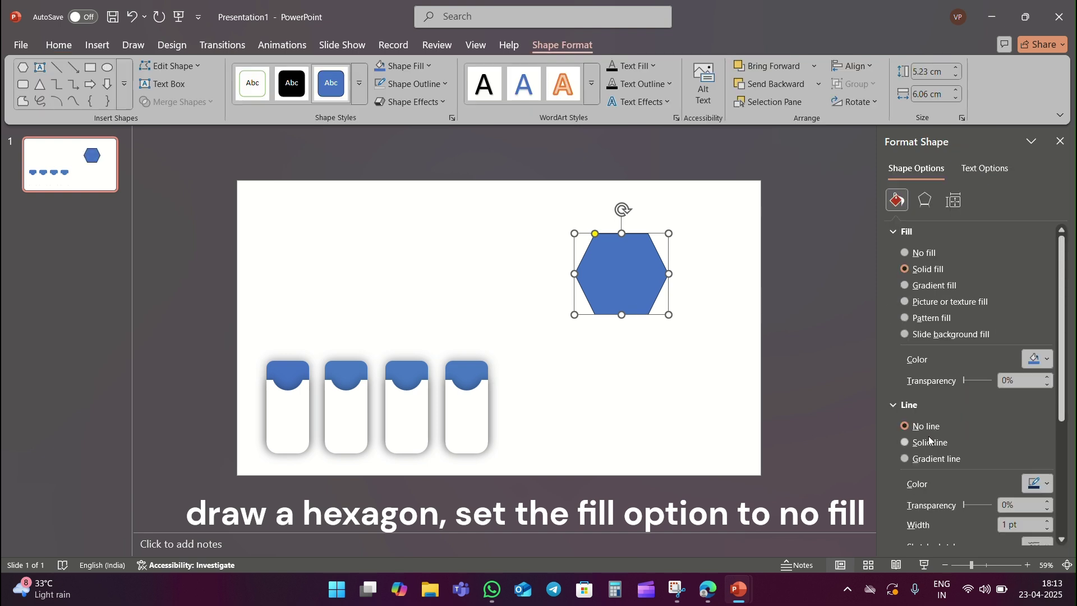
left_click(926, 254)
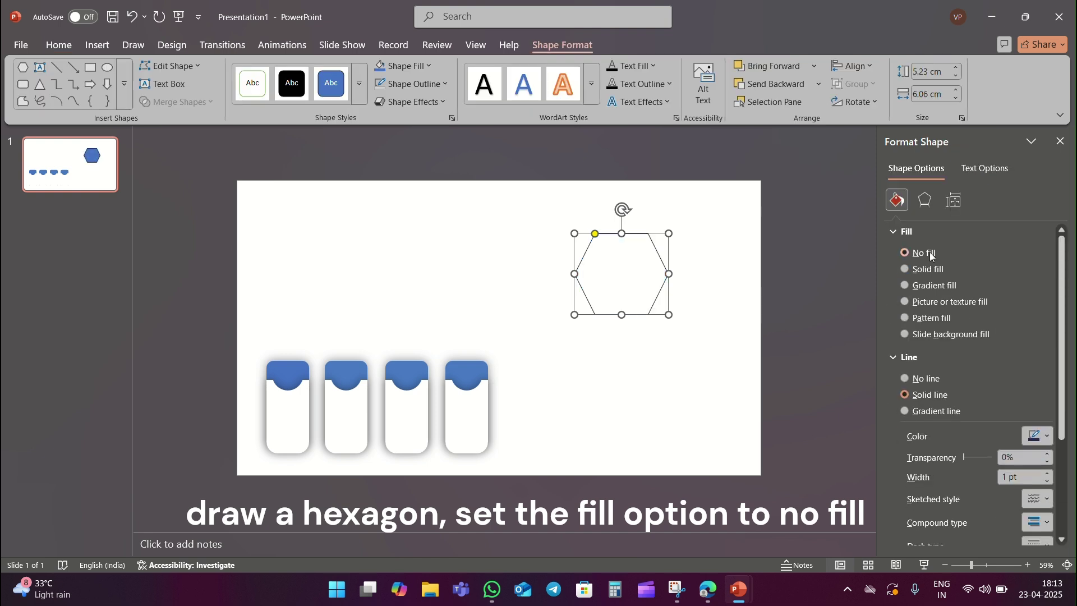
left_click(1022, 459)
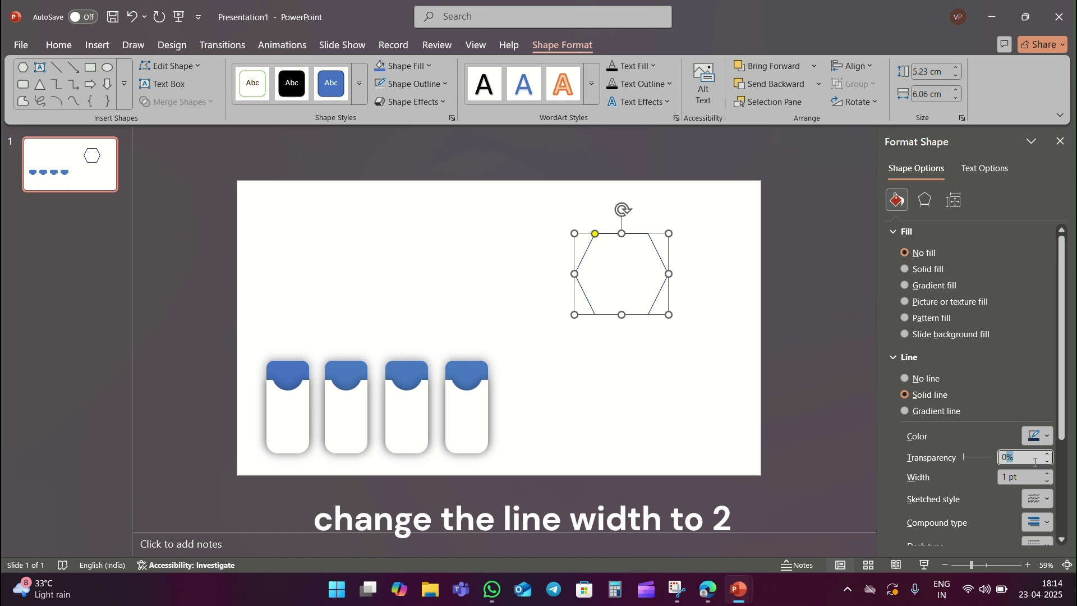
double_click(1010, 476)
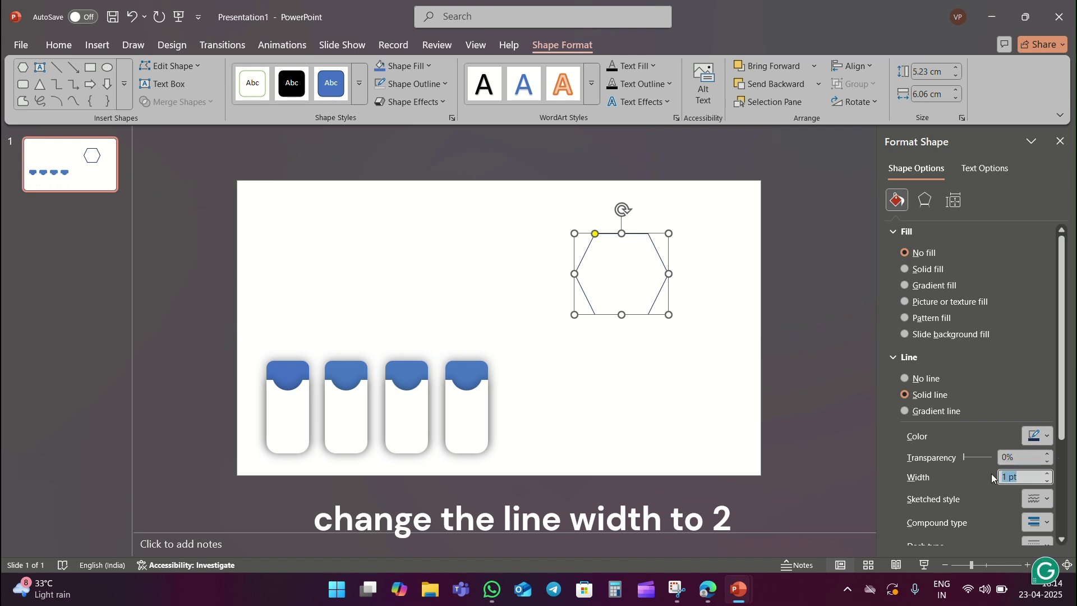
type("2")
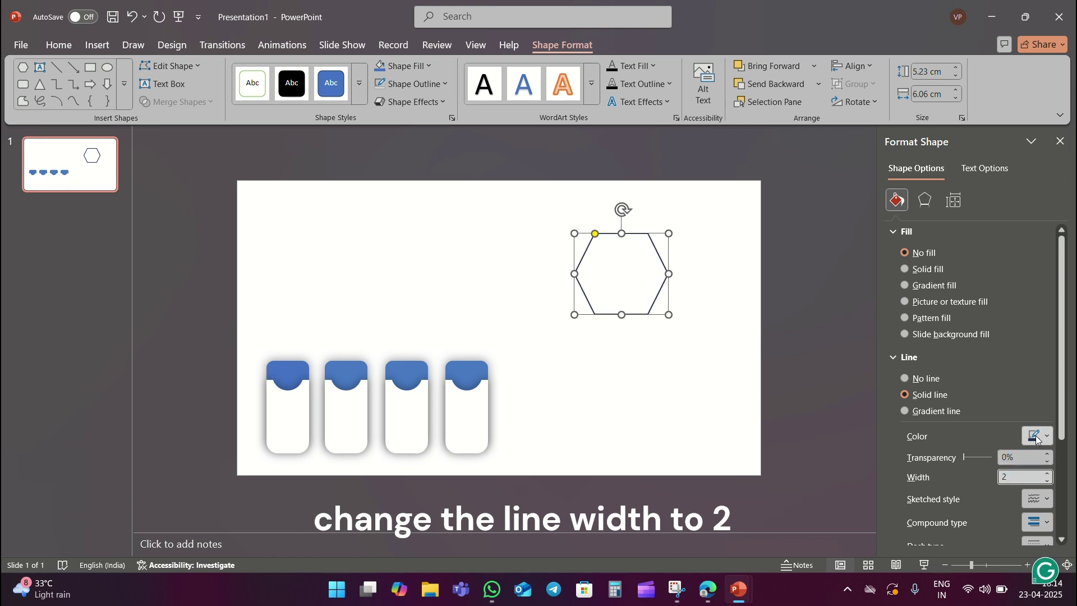
left_click(701, 235)
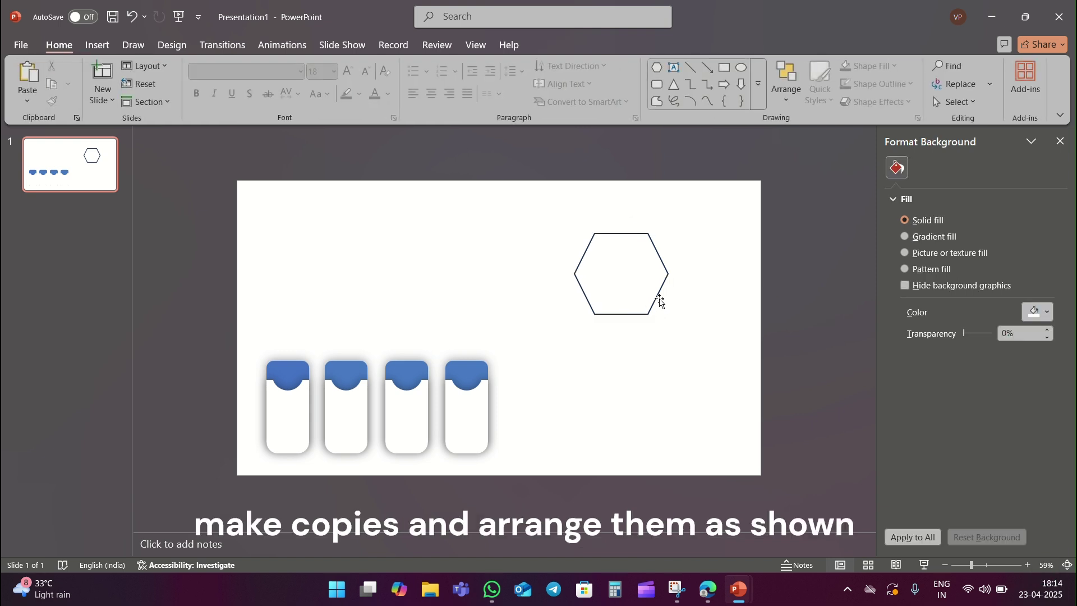
left_click(657, 303)
mouse_move(657, 302)
left_mouse_down()
mouse_move(619, 249)
mouse_move(700, 279)
mouse_move(694, 287)
left_mouse_up()
Paste hexagon copies beside and below the first to start the honeycomb.
key("ctrl+v")
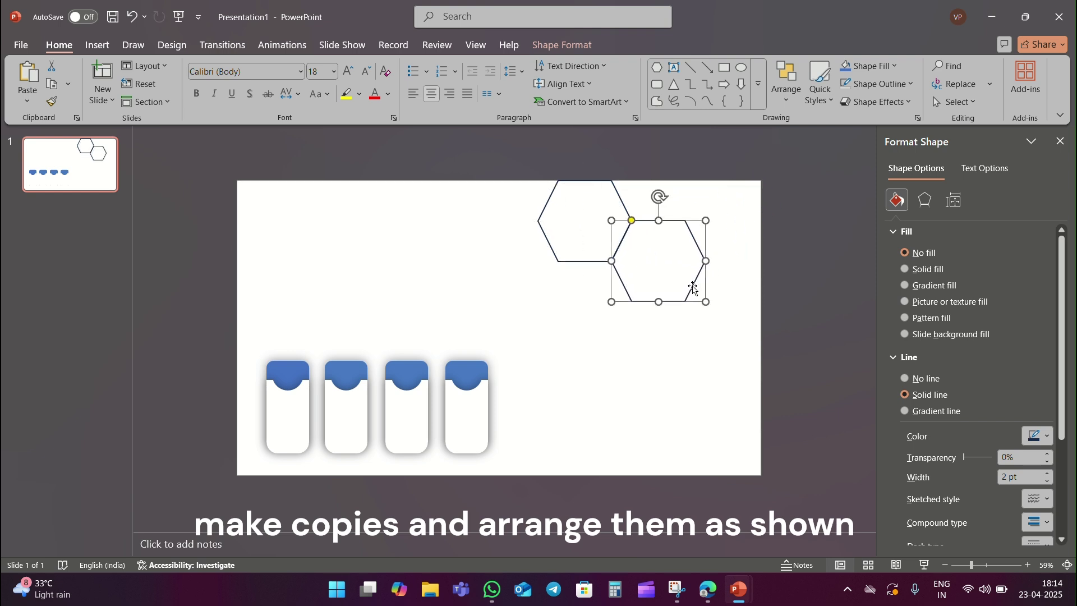
left_click(657, 252)
key("ctrl+v")
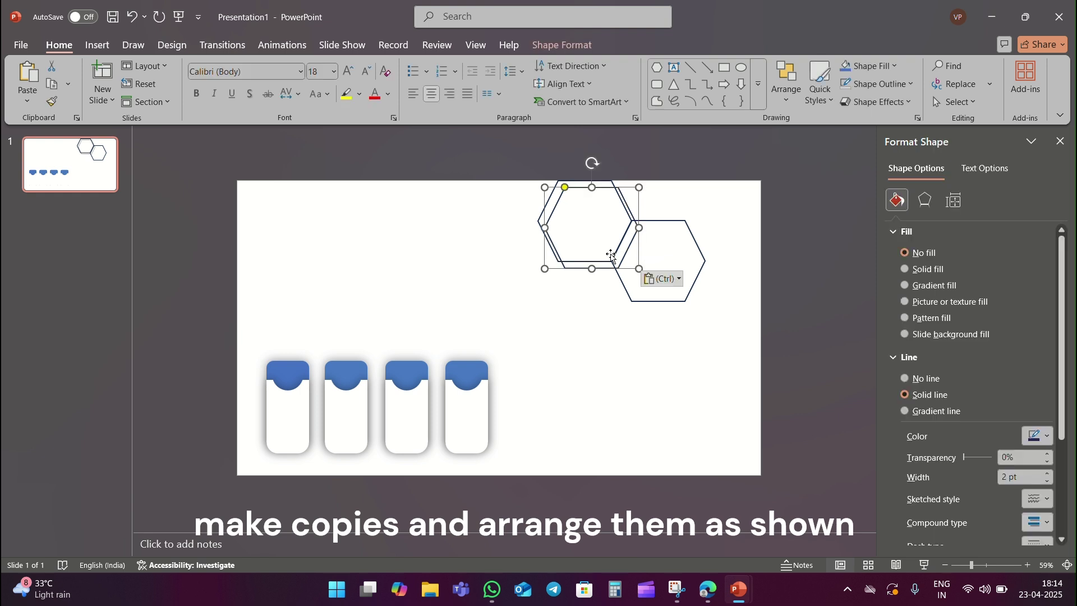
left_click_drag(625, 258, 765, 250)
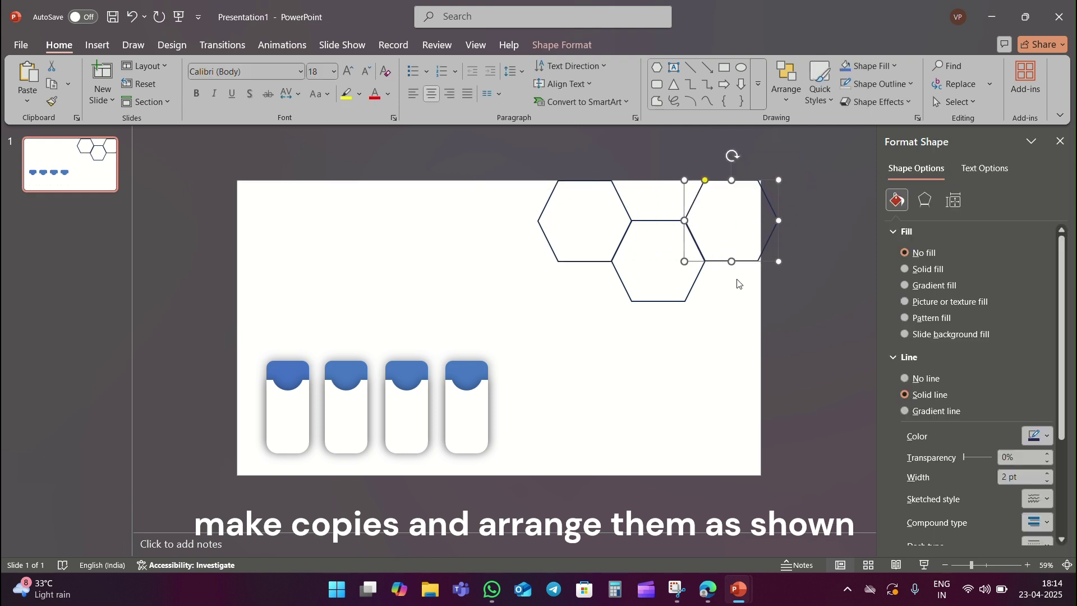
key("ctrl+v")
left_click_drag(565, 263, 552, 339)
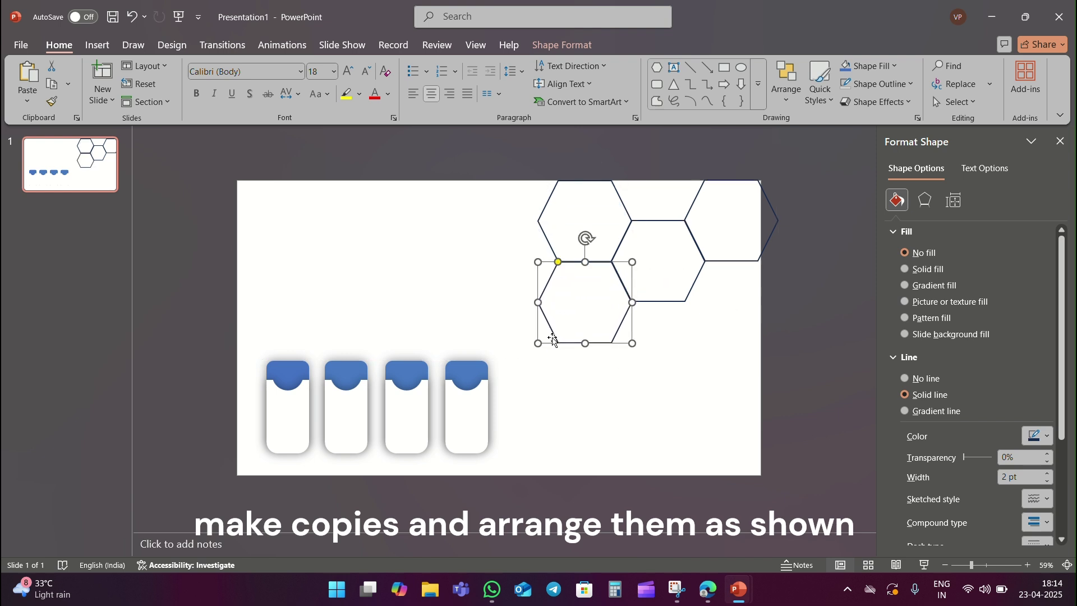
left_click(679, 328)
Copy the top-left hexagon and place three more copies left, below, and far right.
left_click(617, 252)
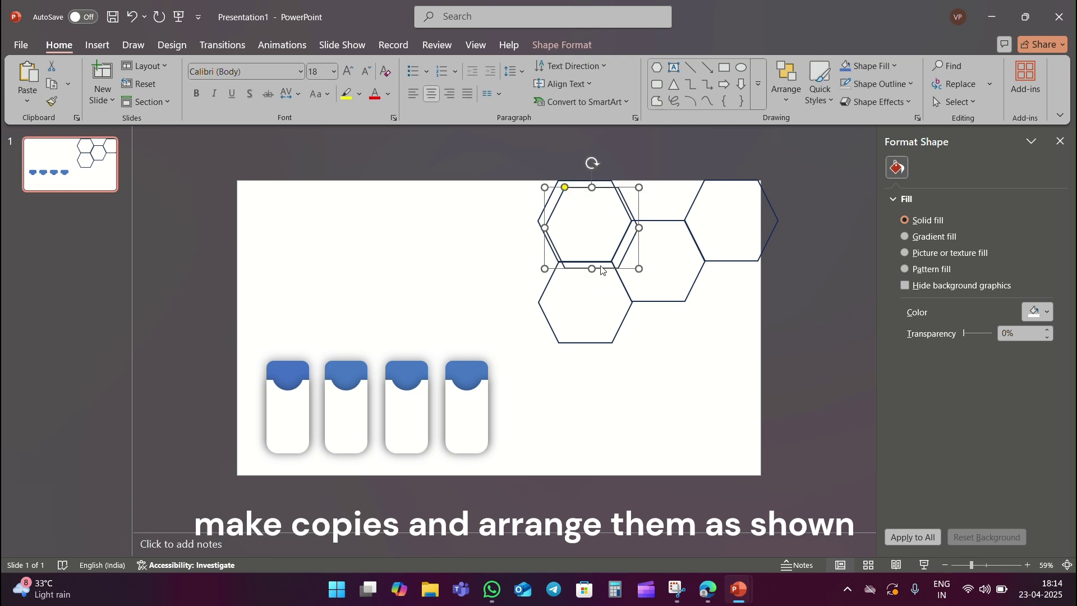
key("ctrl+c")
key("ctrl+v")
left_click_drag(617, 252, 546, 290)
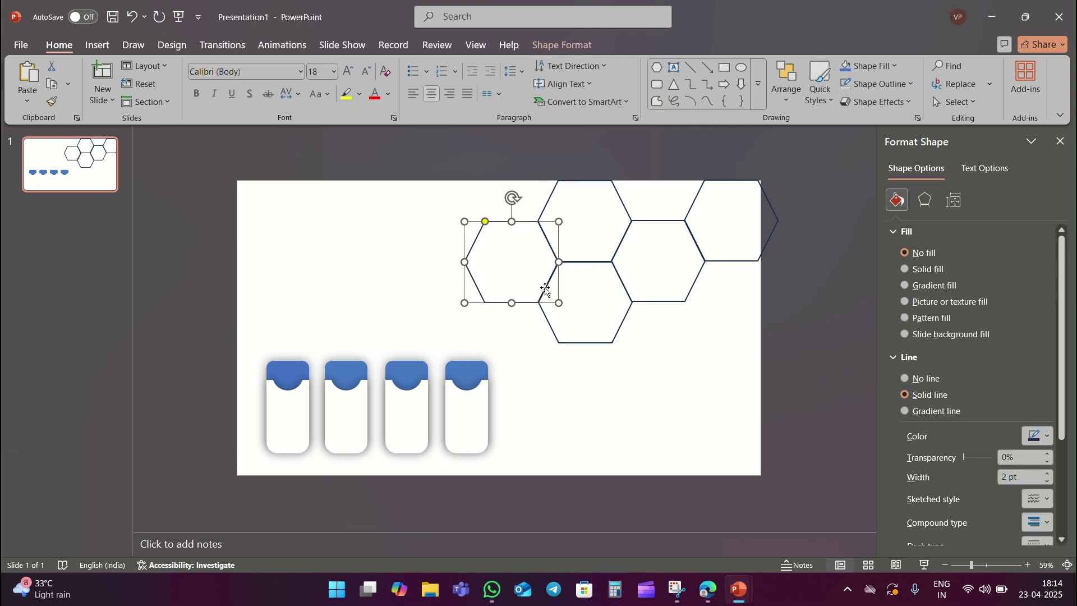
key("ctrl+v")
left_click_drag(627, 262, 694, 376)
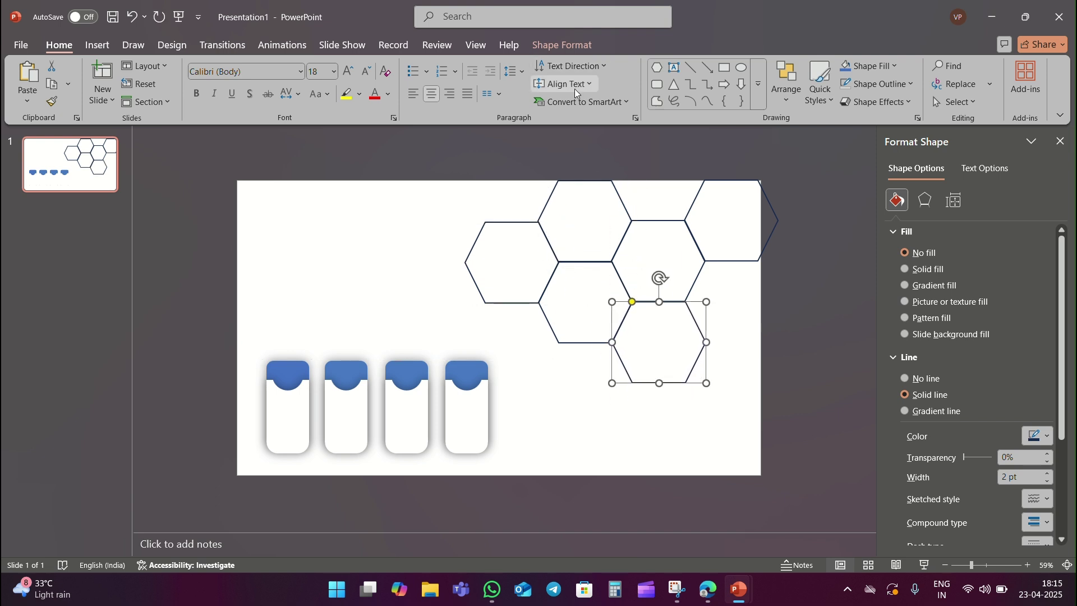
key("ctrl+v")
mouse_move(551, 191)
left_mouse_down()
mouse_move(796, 184)
mouse_move(782, 238)
left_mouse_up()
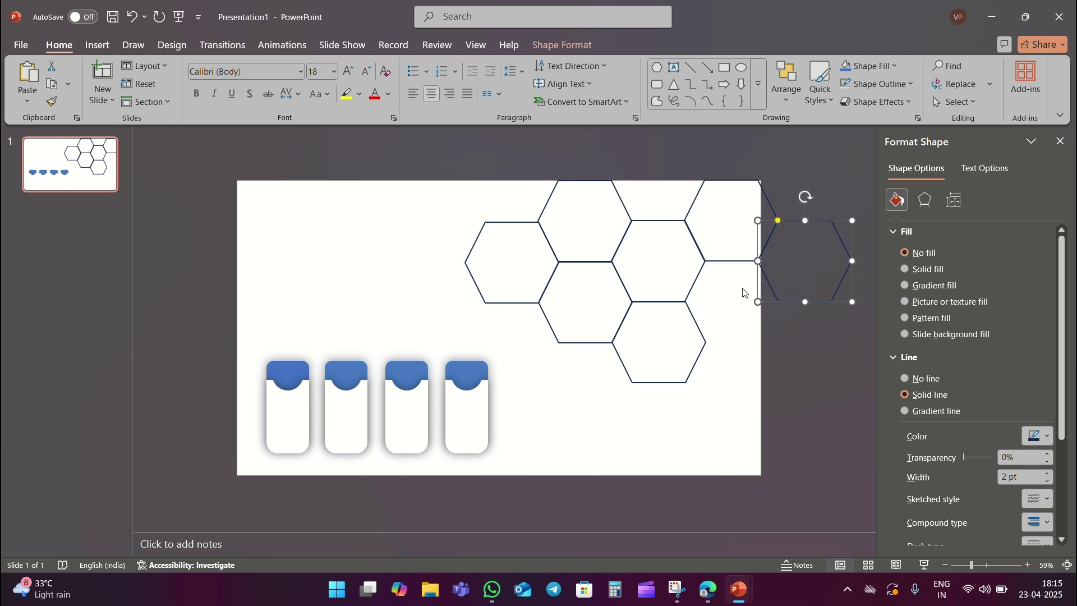
Shift the whole honeycomb left and fit one more copied hexagon into it.
left_click_drag(445, 158, 858, 353)
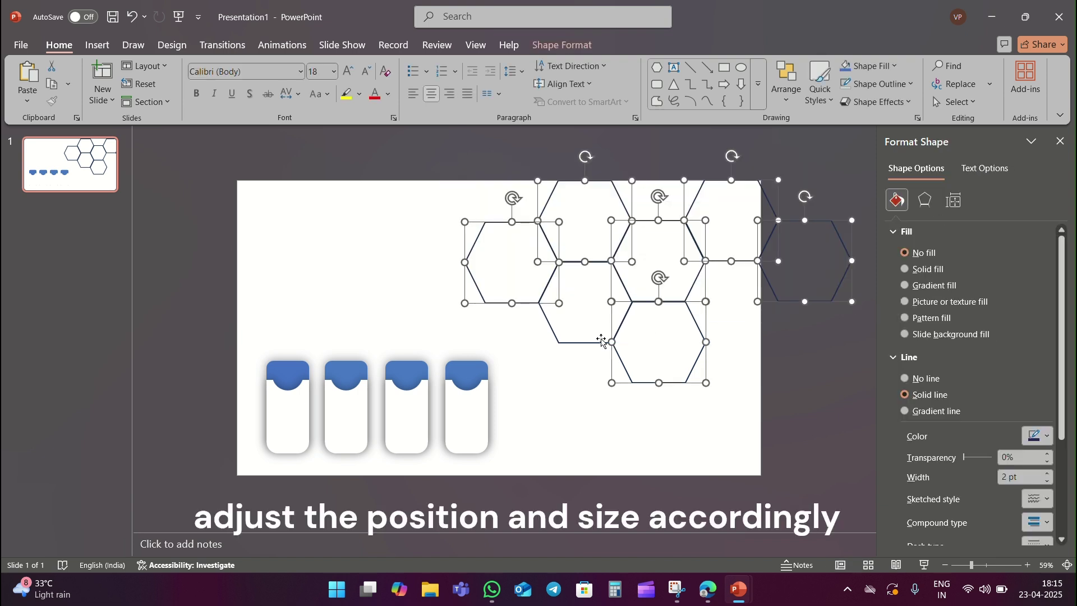
left_click(602, 339, "shift")
left_click_drag(691, 283, 643, 281)
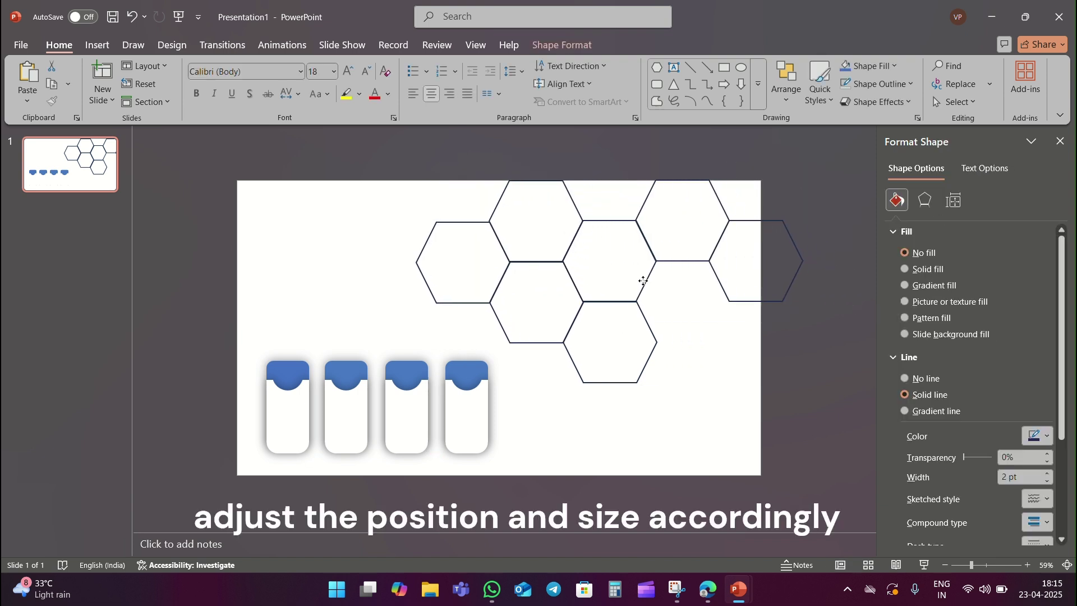
left_click(644, 352)
left_click(652, 360)
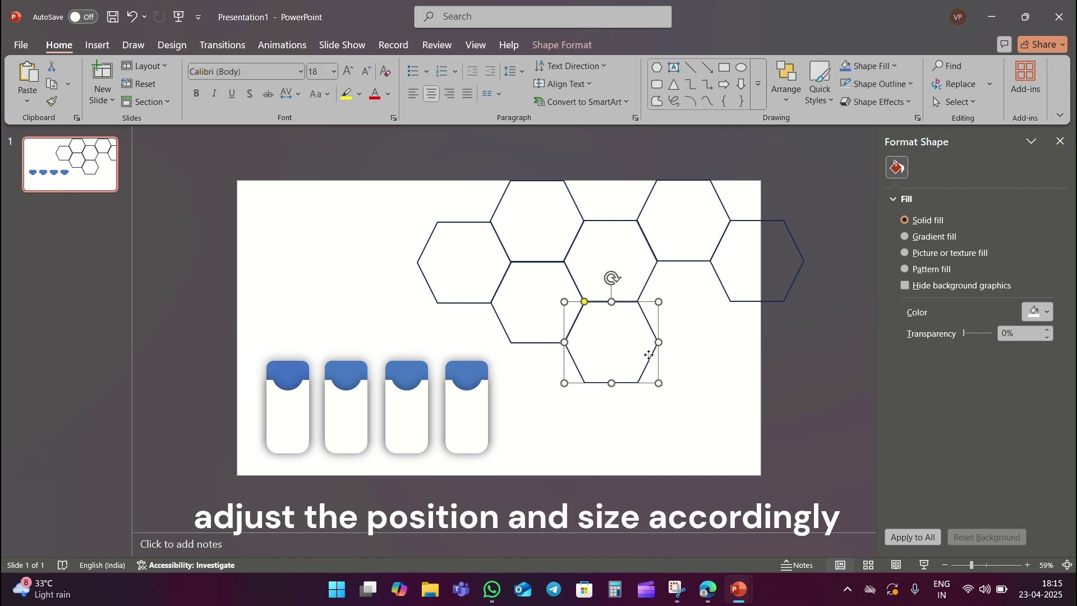
key("ctrl+c")
key("ctrl+v")
left_click_drag(653, 360, 722, 320)
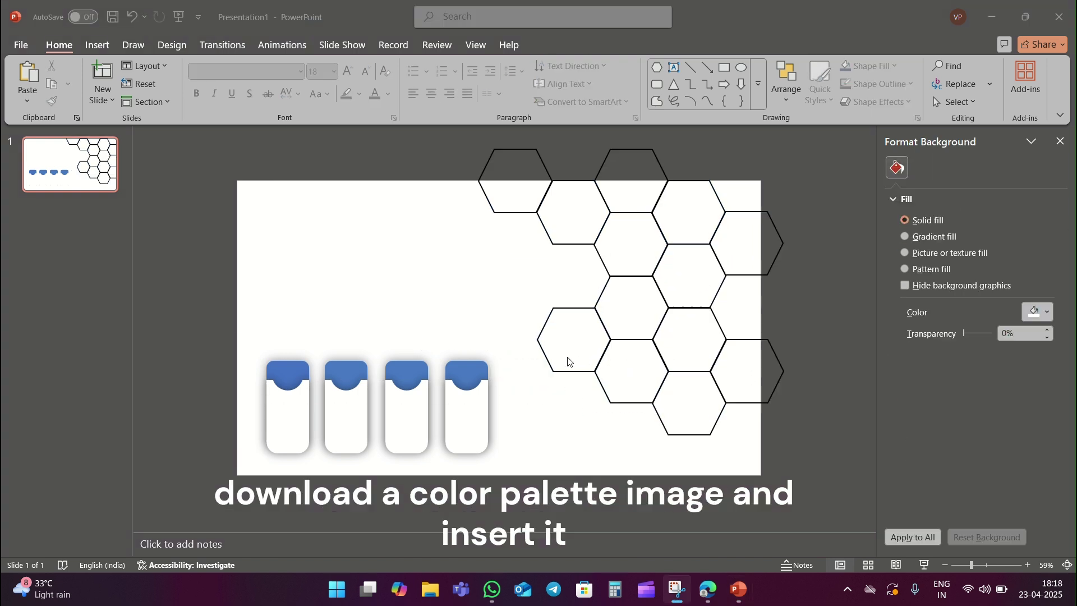
Insert the palette image from Downloads and move it toward the lower right.
left_click(98, 46)
left_click(117, 85)
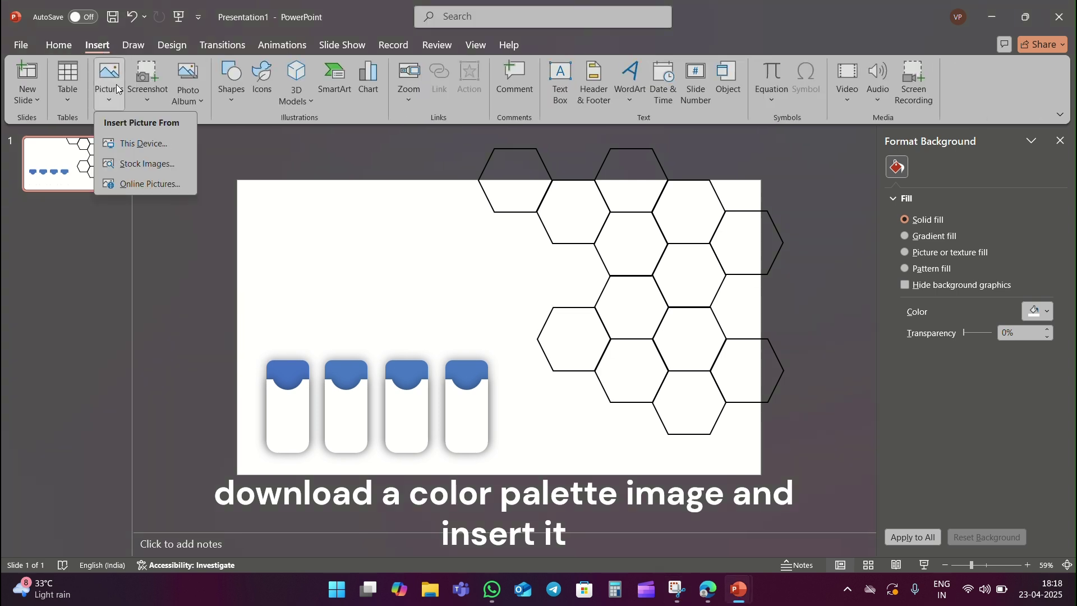
left_click(134, 145)
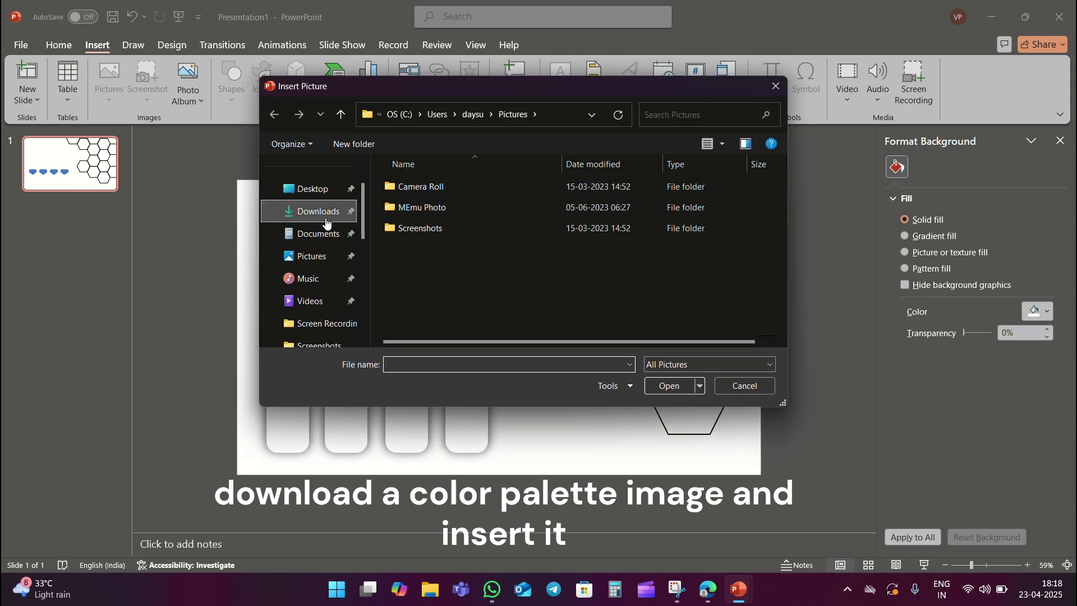
left_click(317, 212)
left_click(432, 223)
double_click(434, 228)
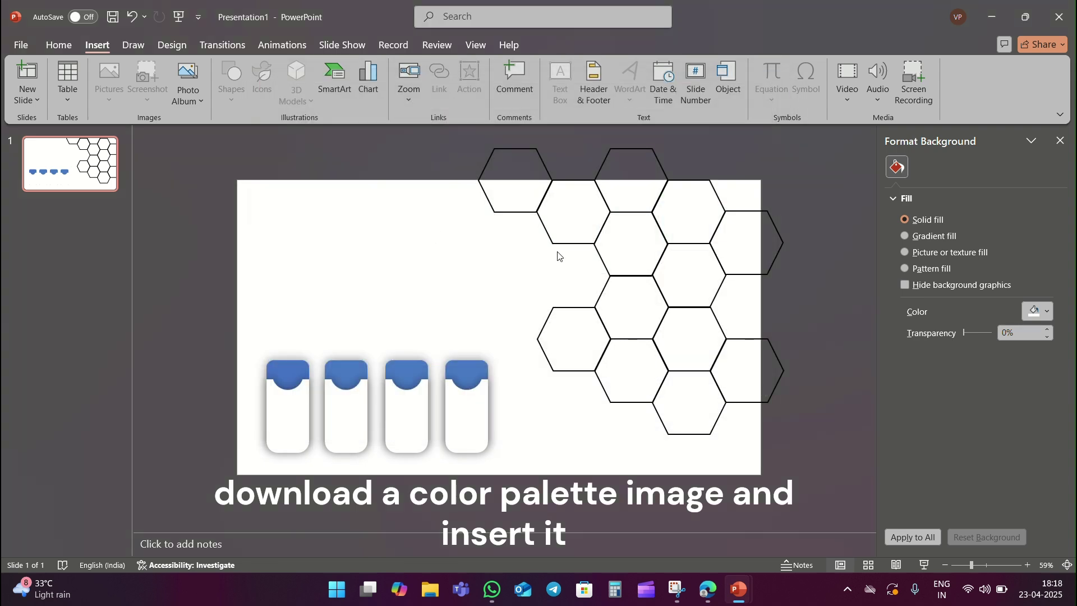
mouse_move(516, 256)
left_mouse_down()
mouse_move(692, 318)
mouse_move(697, 300)
left_mouse_up()
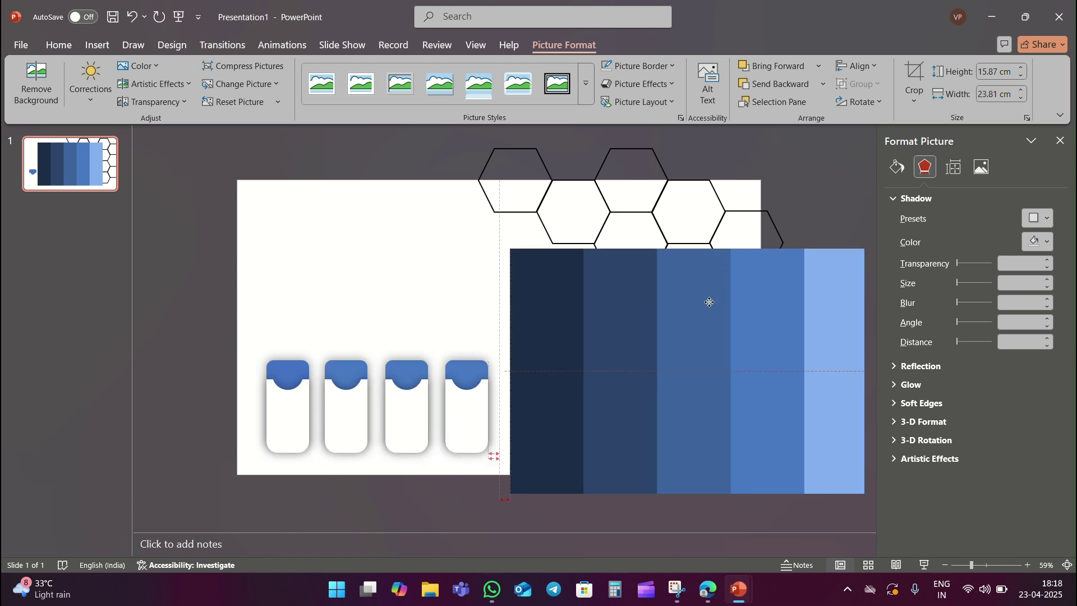
Ungroup each of the four cards into separate cap and card shapes.
left_click(262, 387)
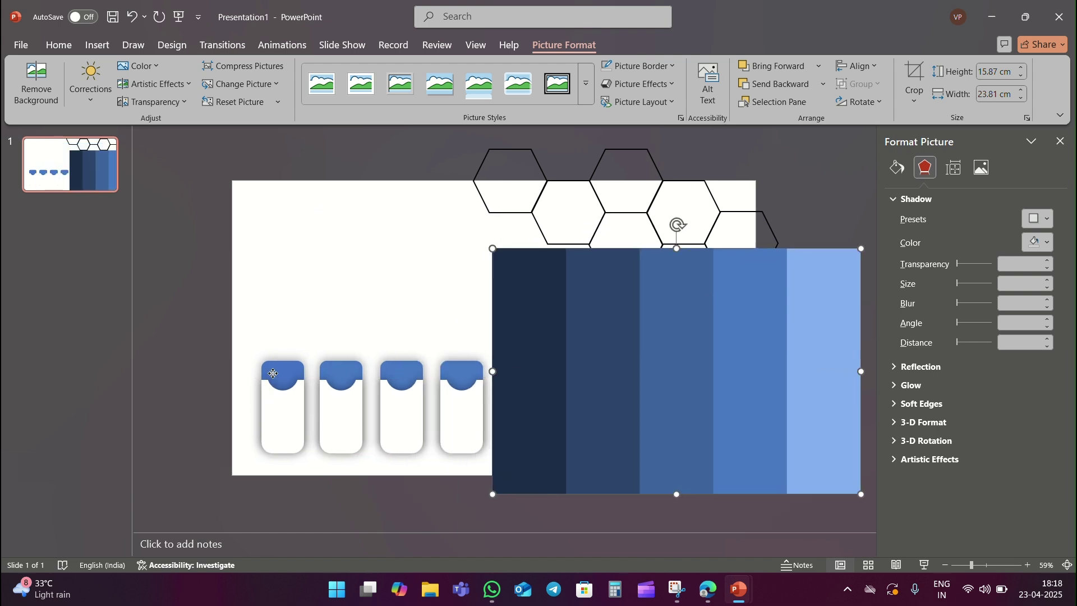
right_click(284, 406)
left_click(460, 274)
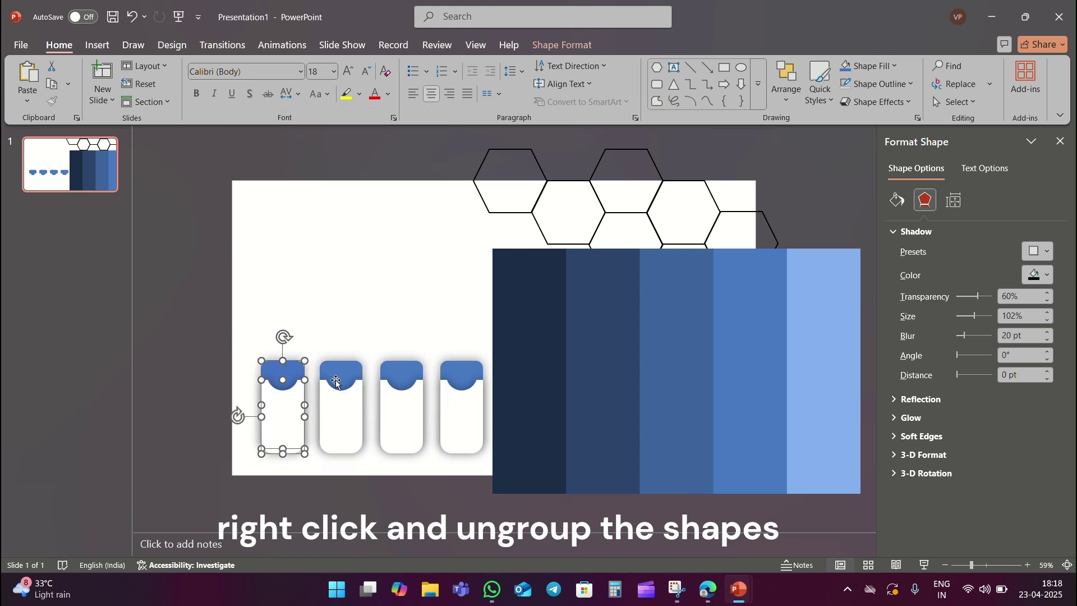
left_click(336, 383)
right_click(344, 392)
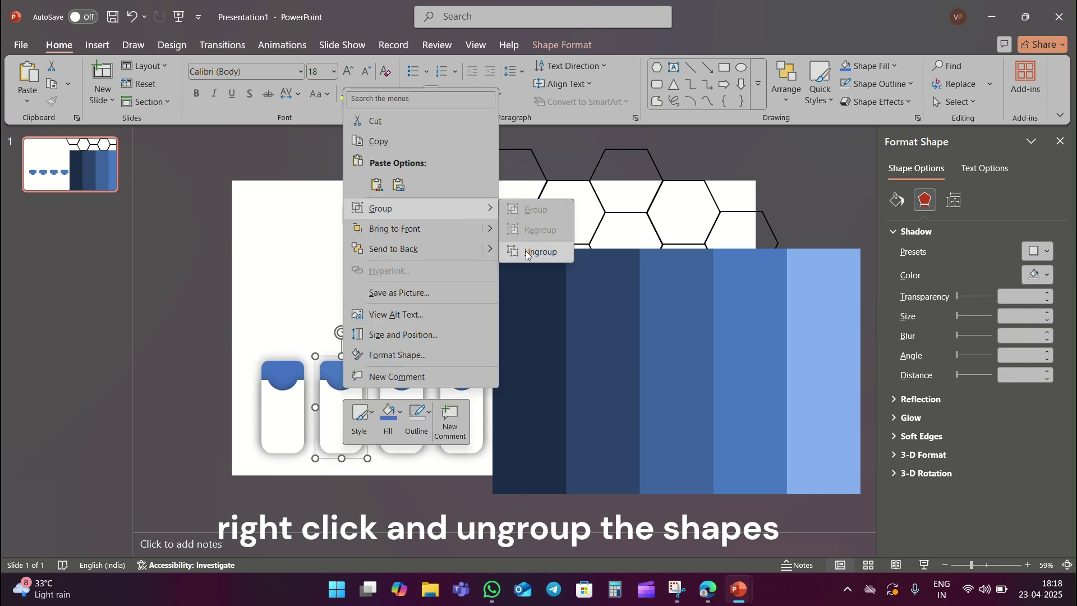
left_click(527, 252)
left_click(410, 400)
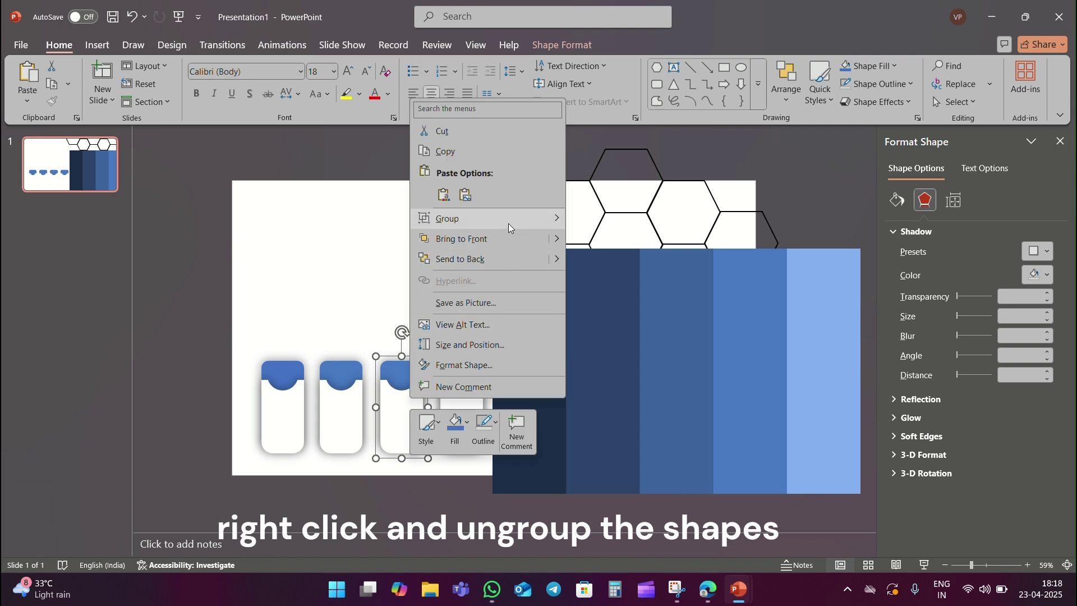
left_click(584, 260)
left_click(470, 388)
right_click(470, 388)
mouse_move(446, 218)
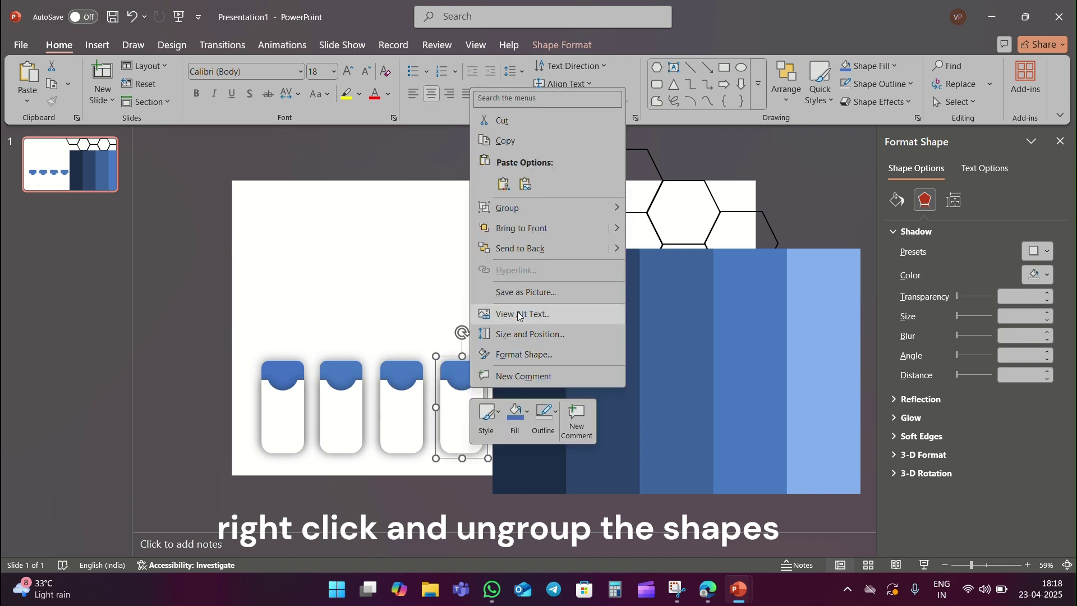
left_click(665, 251)
left_click(449, 300)
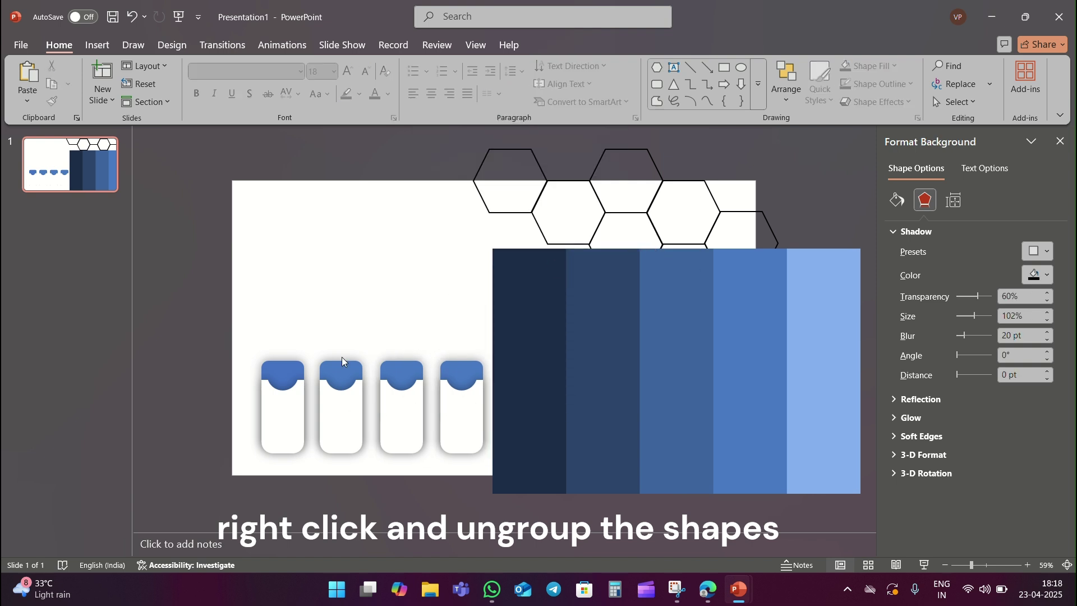
left_click(282, 415)
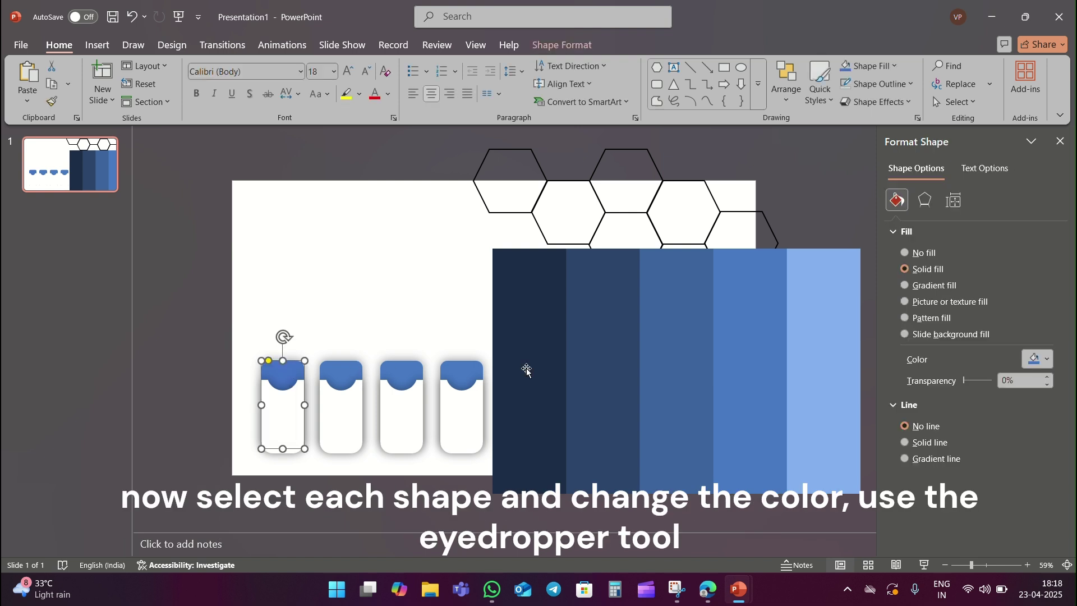
Eyedrop the light blue and blue stripe colours onto the first two card tops.
left_click(1036, 359)
left_click(954, 345)
left_click(847, 349)
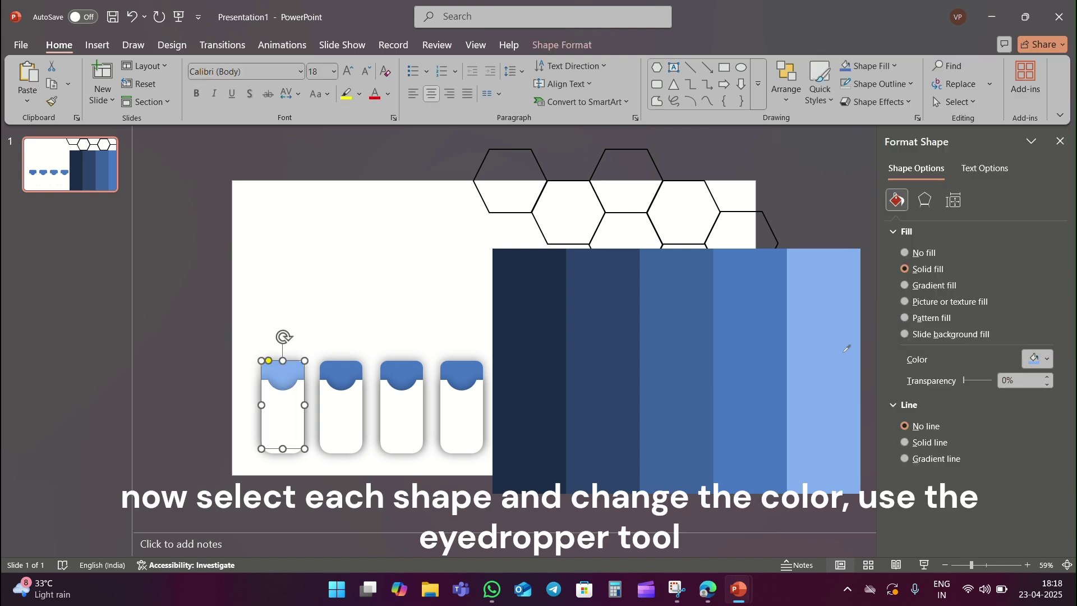
left_click(361, 394)
left_click(1036, 360)
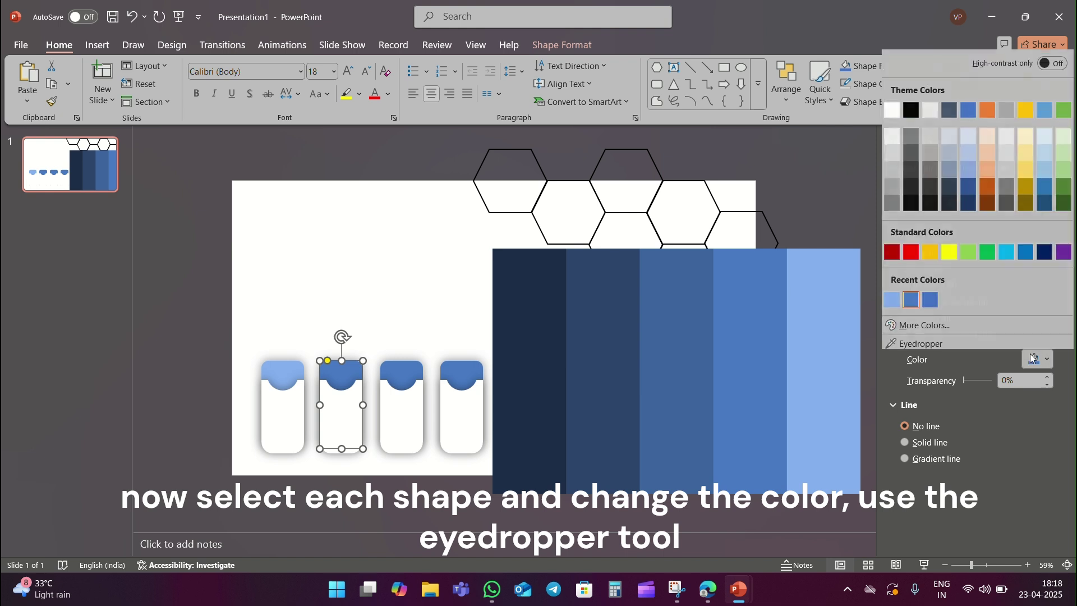
left_click(927, 343)
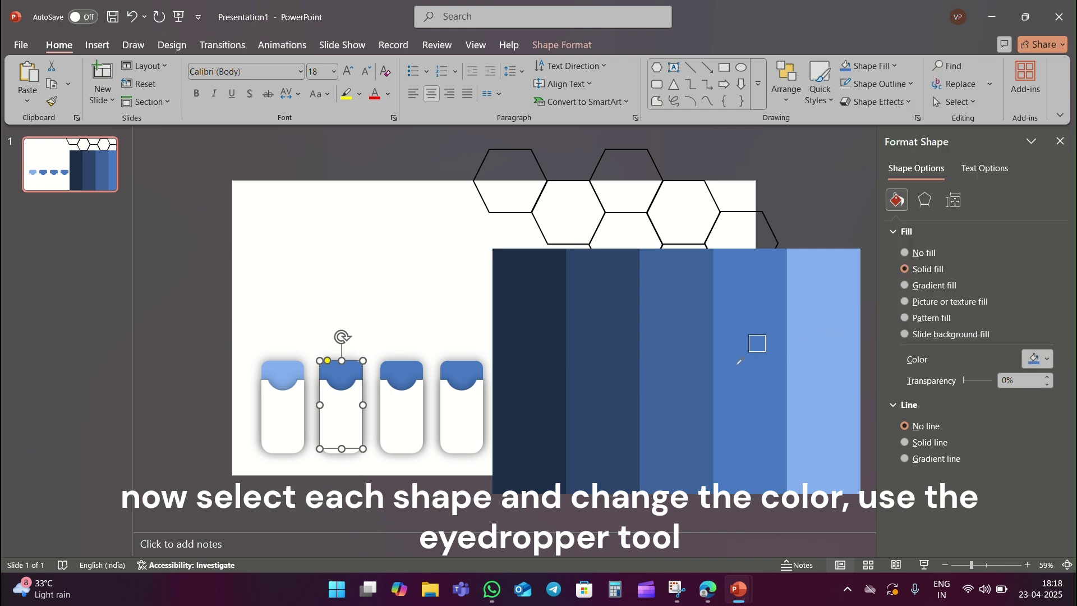
left_click(739, 361)
Eyedrop darker stripe shades onto the third and fourth card tops, darkest navy last.
left_click(397, 381)
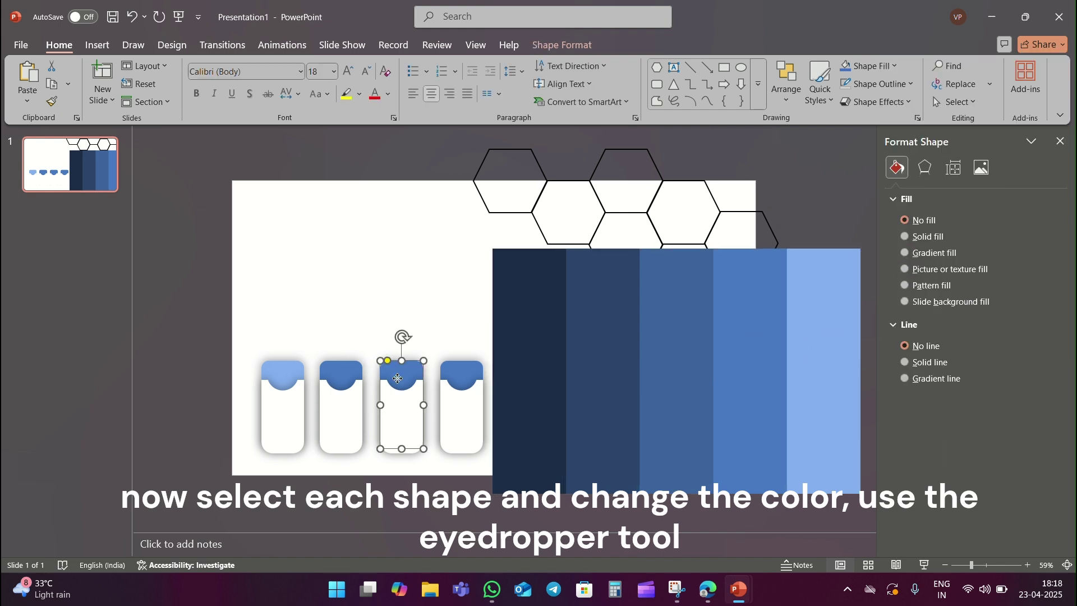
left_click(1035, 359)
left_click(927, 344)
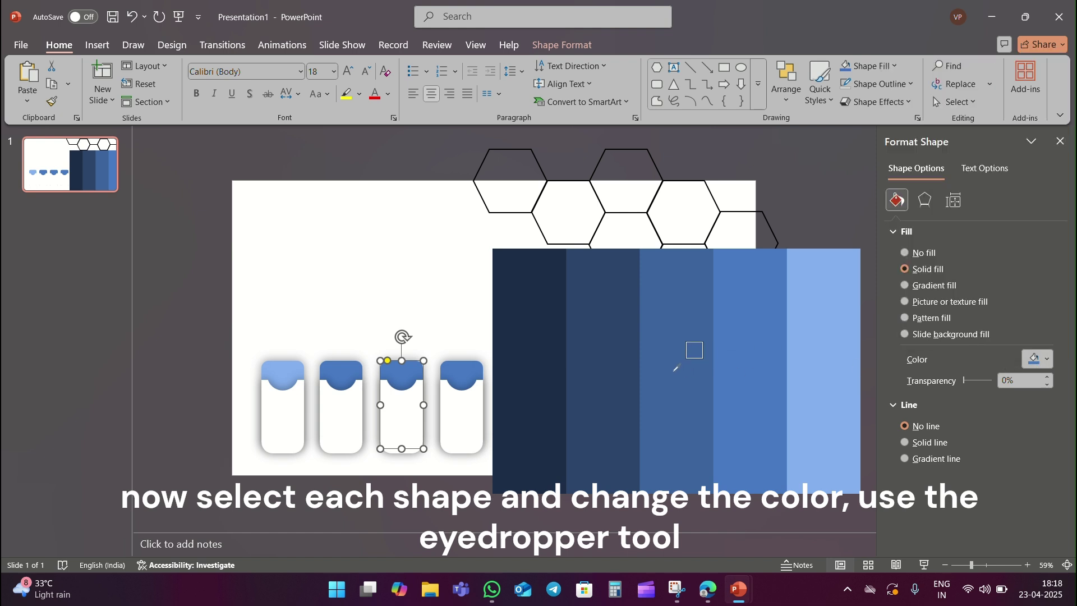
left_click(480, 379)
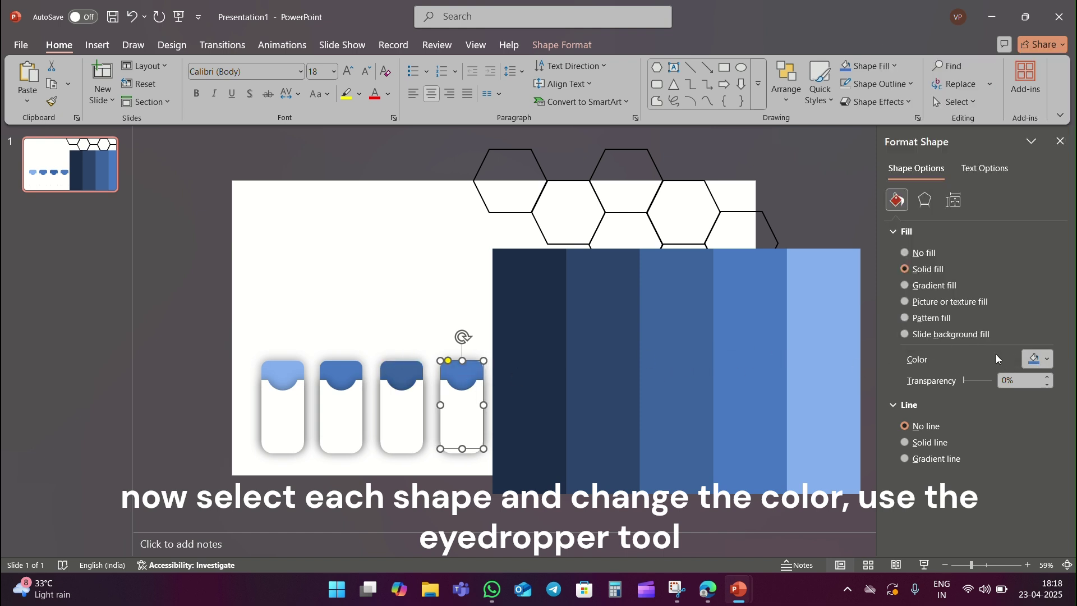
left_click(1035, 359)
left_click(931, 341)
left_click(598, 376)
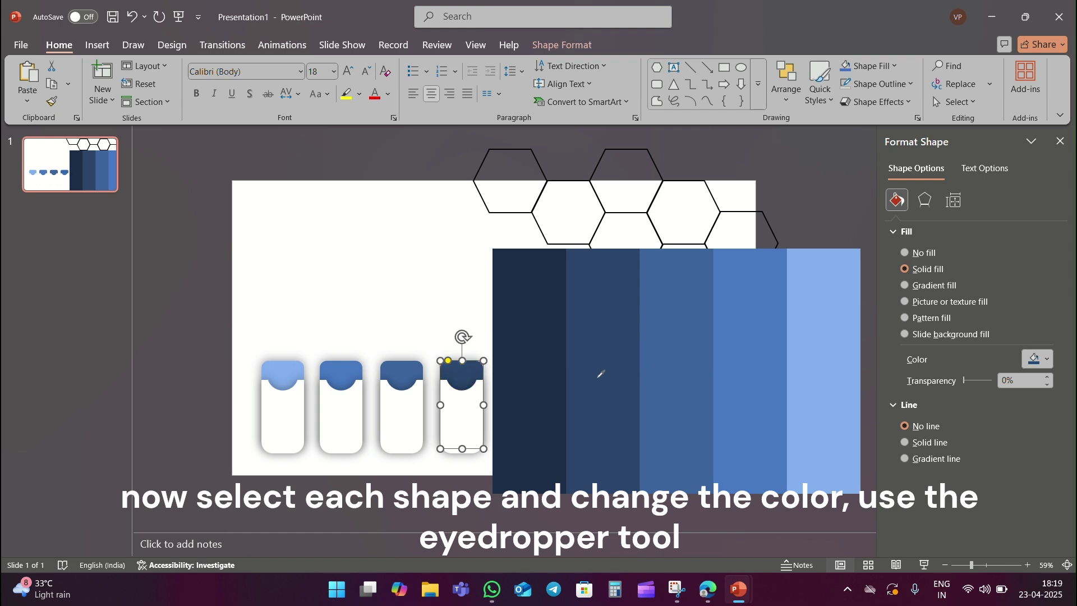
left_click(394, 279)
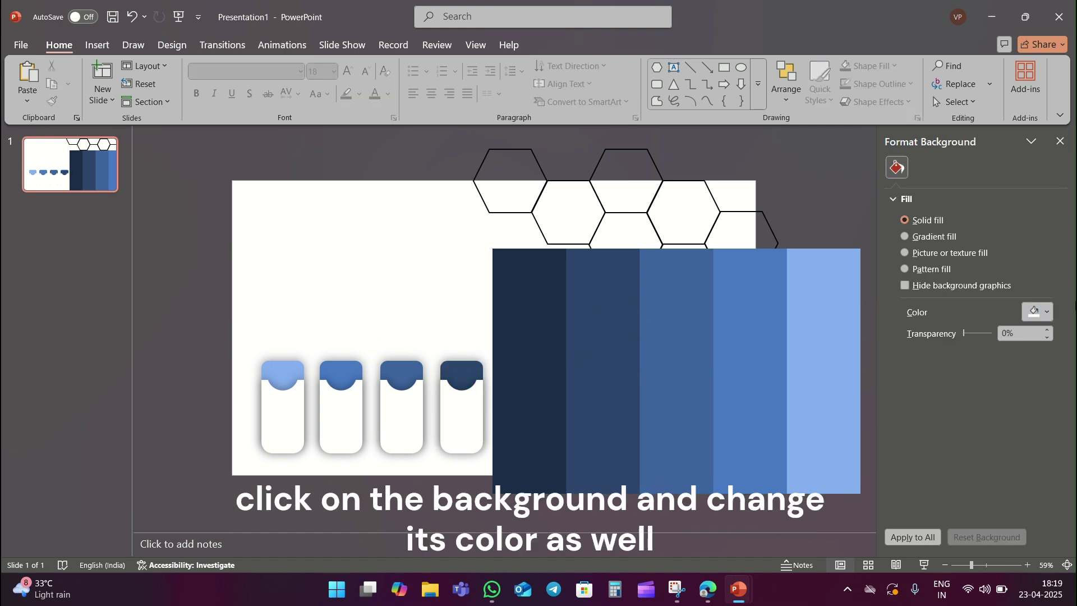
Set the background to the darkest stripe's navy and delete the striped image.
left_click(1036, 312)
scroll(939, 292, "down", 1)
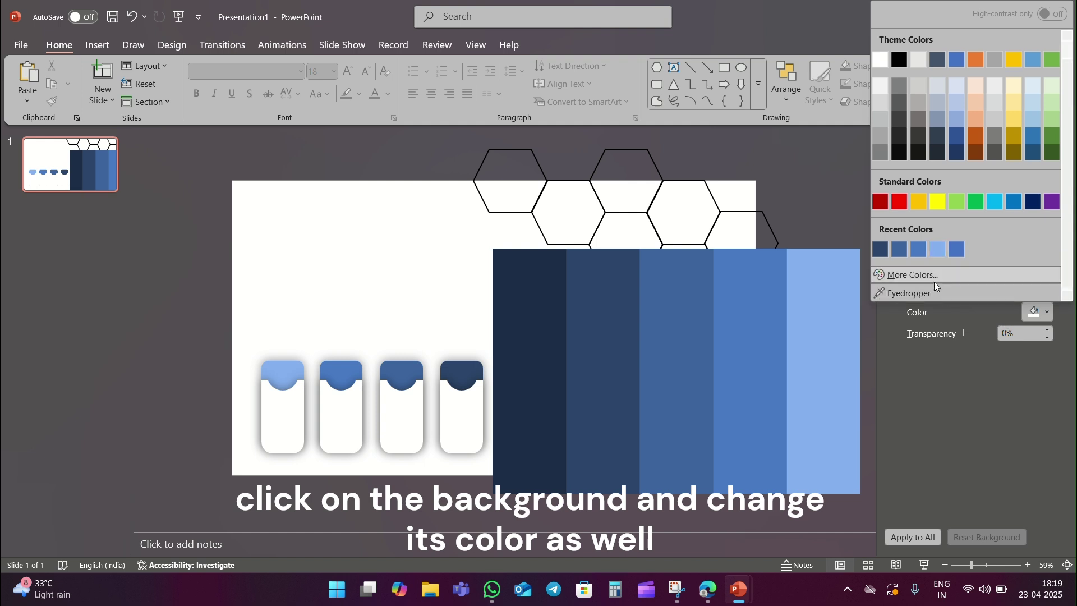
left_click(931, 292)
left_click(533, 334)
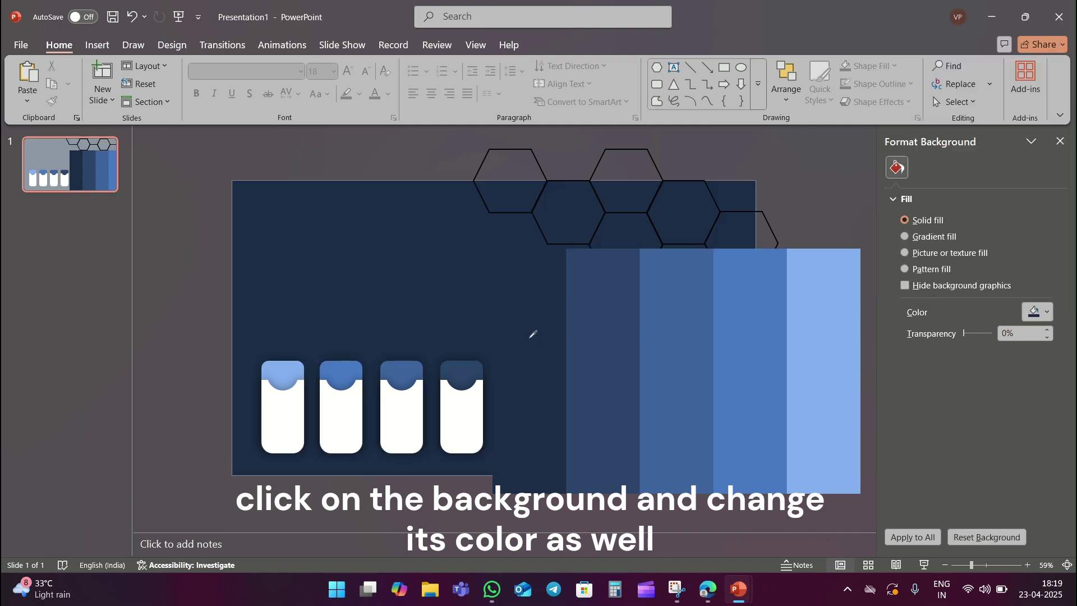
left_click(656, 369)
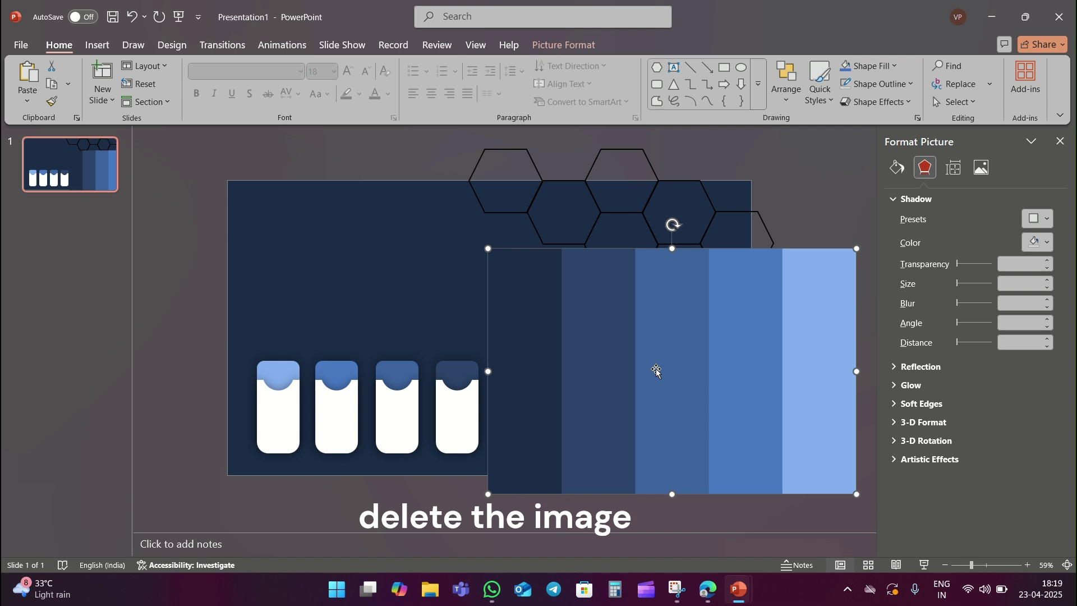
key("Delete")
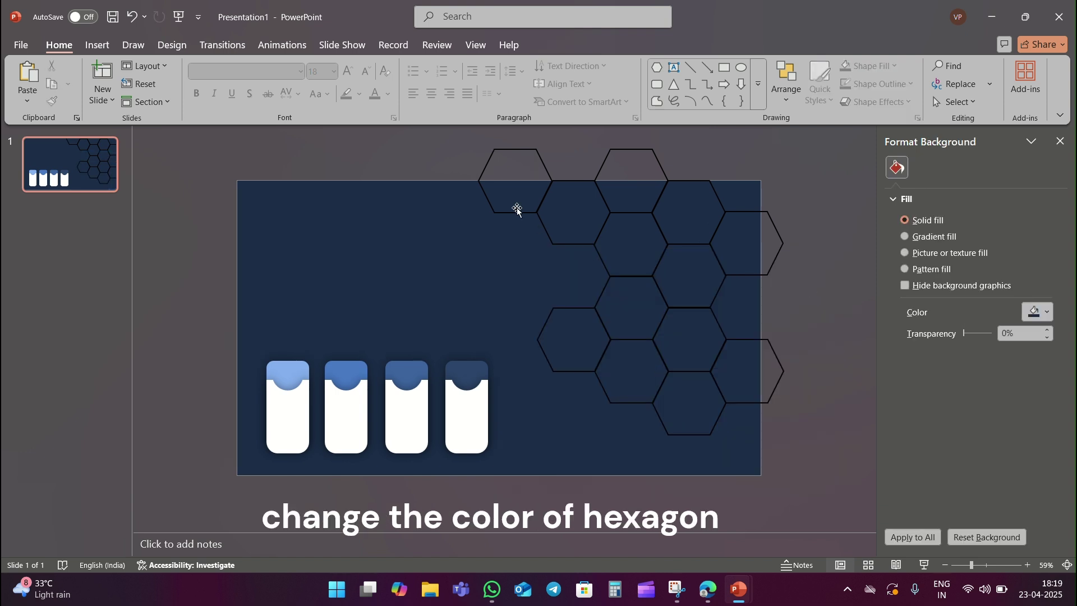
Select all the hexagons and change their outline colour to blue.
left_click(516, 208)
left_click(570, 245, "shift")
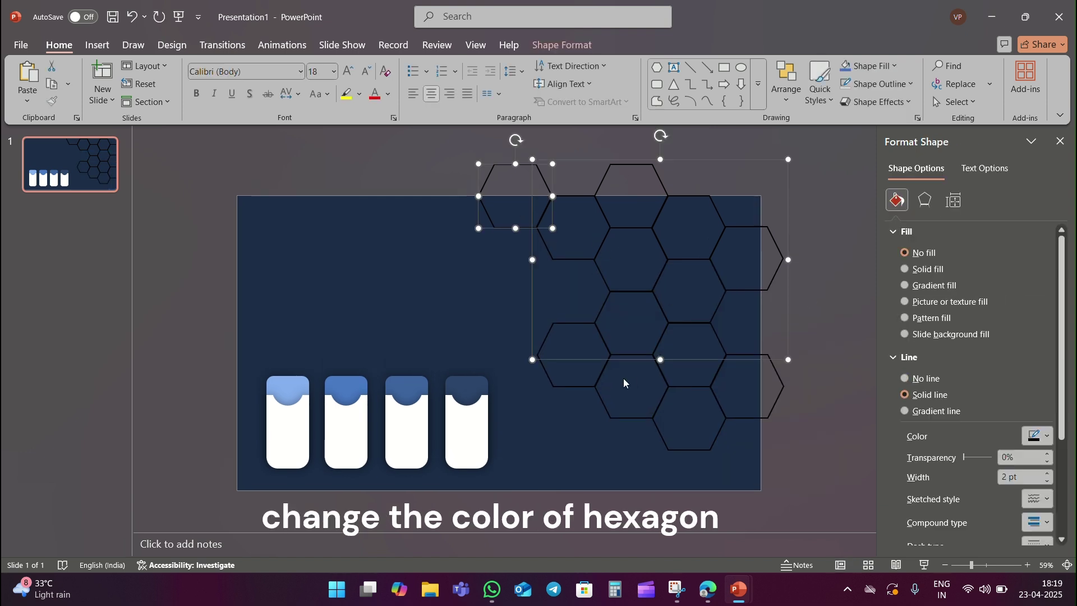
left_click(601, 372, "shift")
left_click(635, 418, "shift")
left_click(703, 387, "shift")
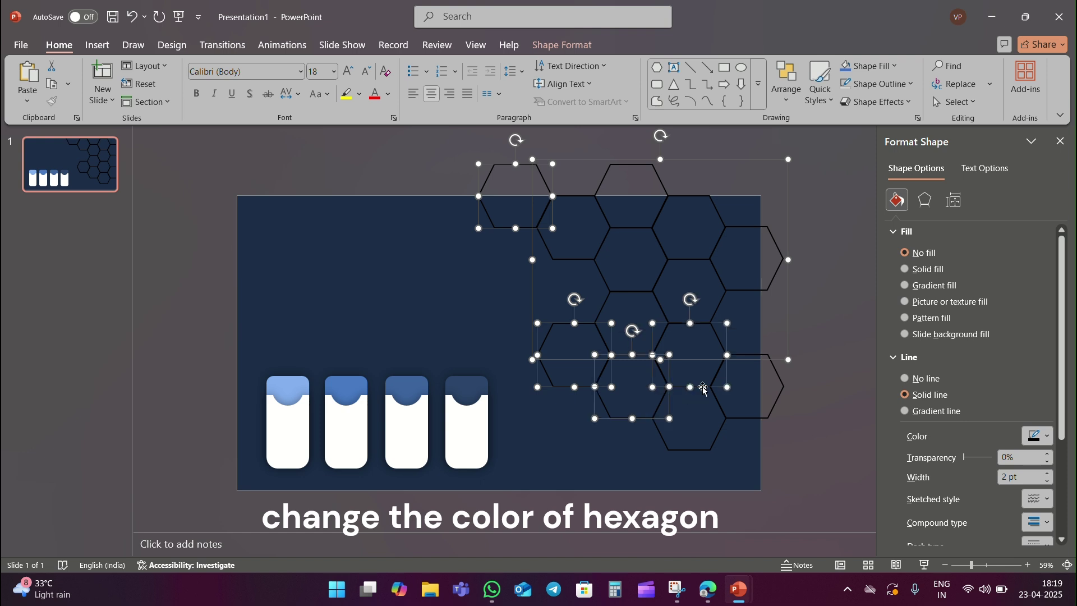
left_click(736, 419, "shift")
left_click(716, 441, "shift")
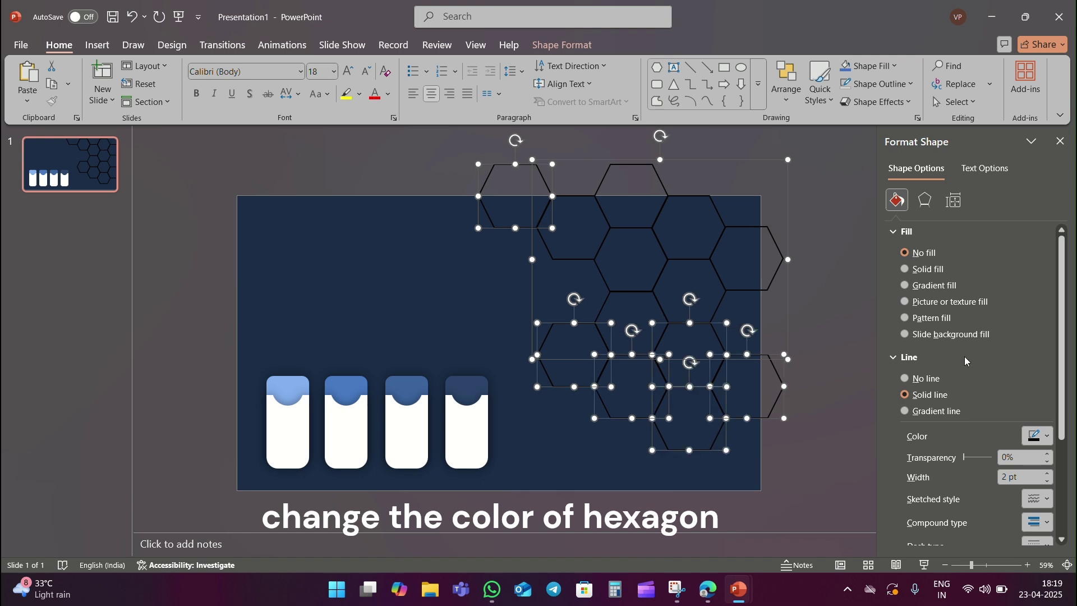
left_click(1037, 436)
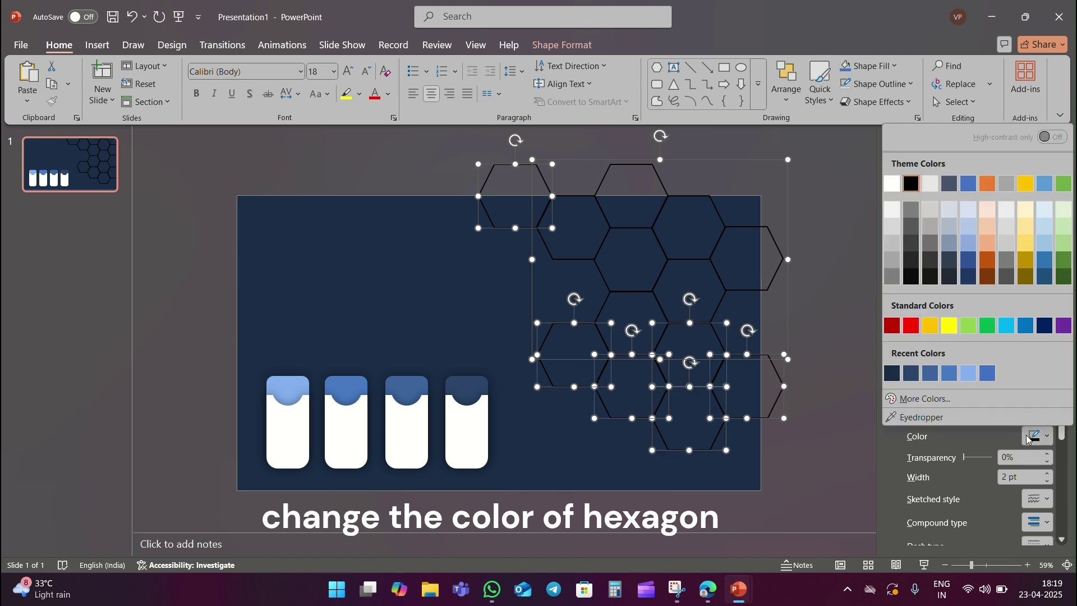
left_click(930, 374)
Give a single hexagon a lighter blue outline as an accent.
left_click(810, 306)
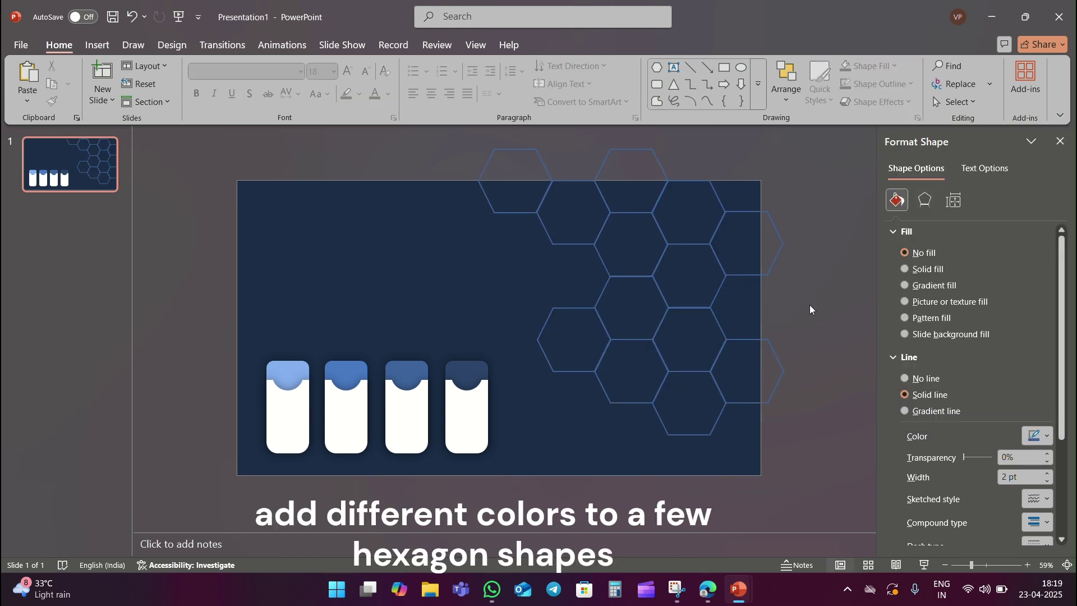
left_click(657, 289)
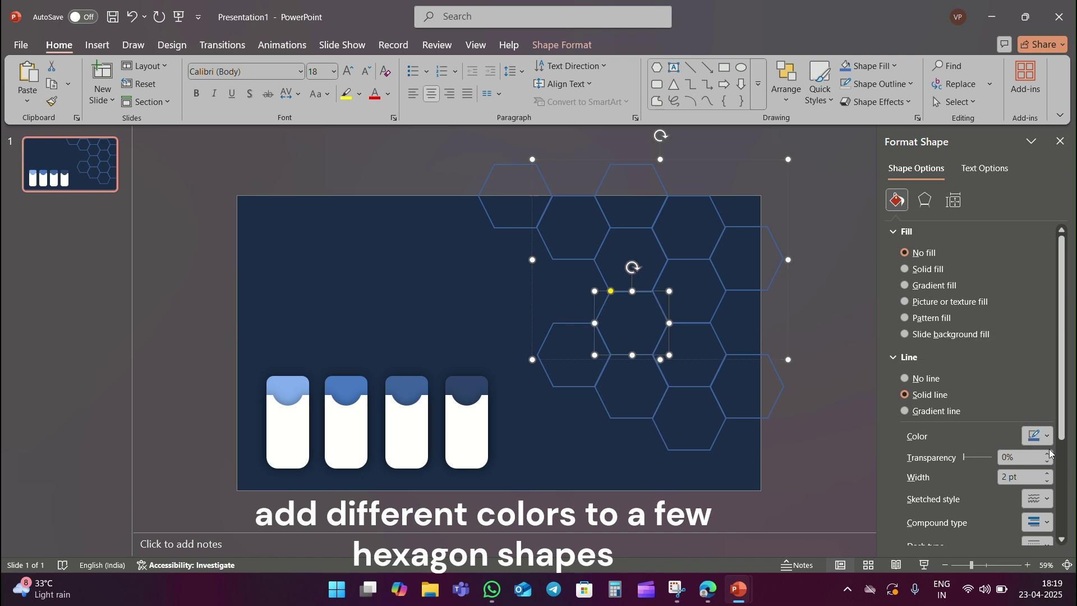
left_click(1039, 435)
left_click(967, 372)
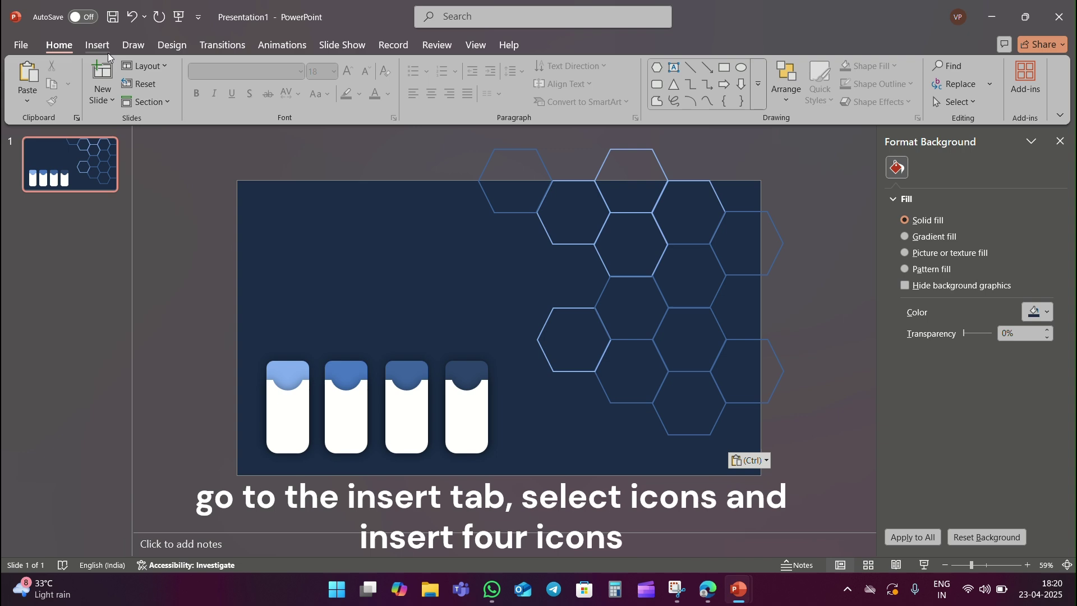
Insert four stock icons (person, piggy bank, laptop and robot) from the icon library.
left_click(108, 53)
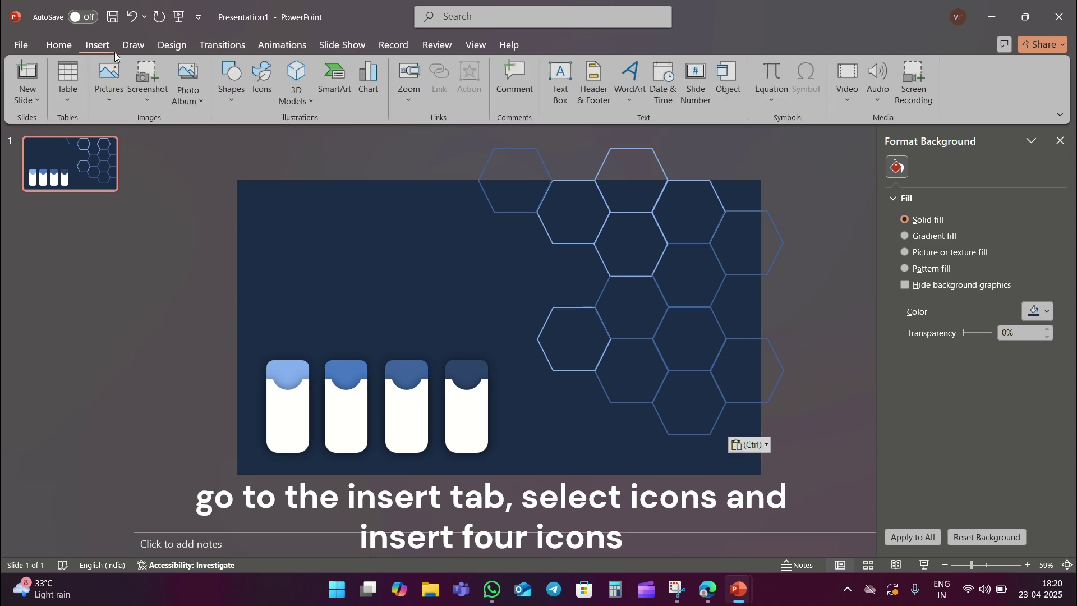
left_click(269, 87)
scroll(735, 408, "down", 5)
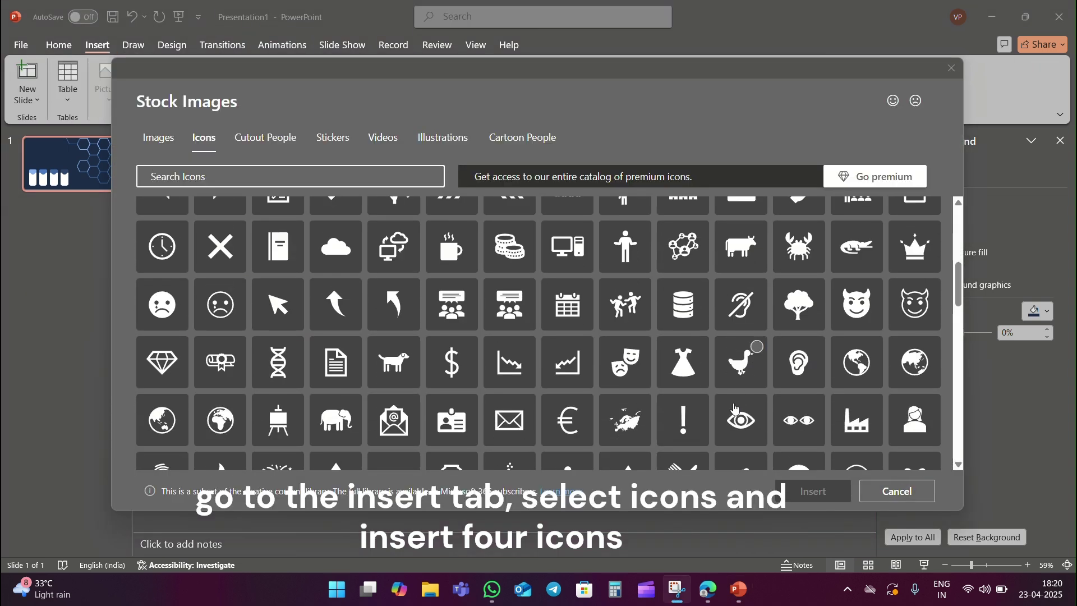
left_click(640, 213)
scroll(635, 336, "down", 5)
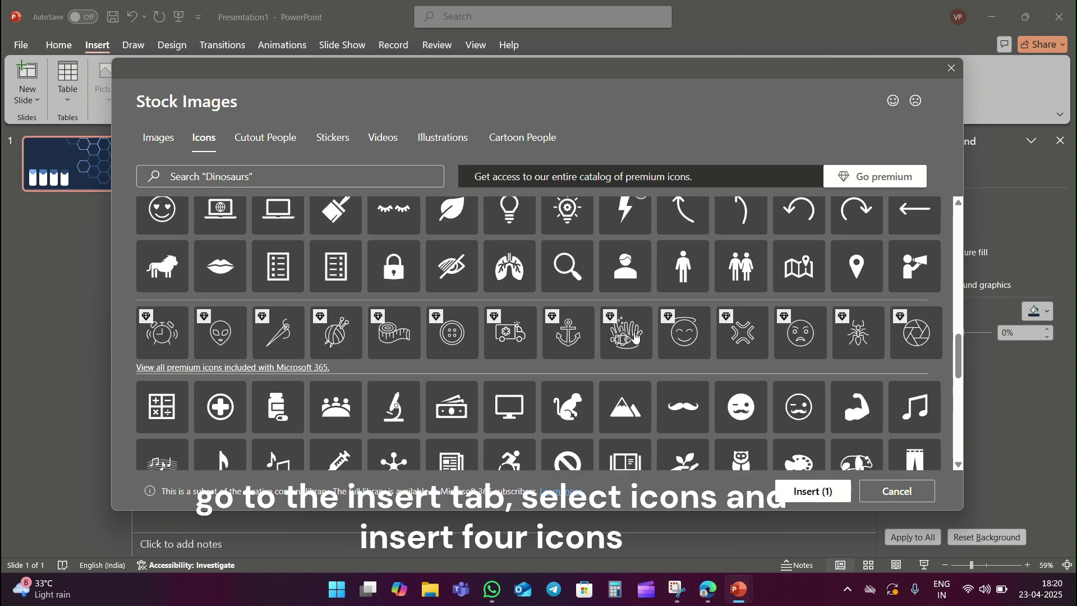
scroll(635, 336, "down", 4)
scroll(635, 347, "down", 2)
scroll(633, 382, "down", 3)
scroll(631, 387, "down", 2)
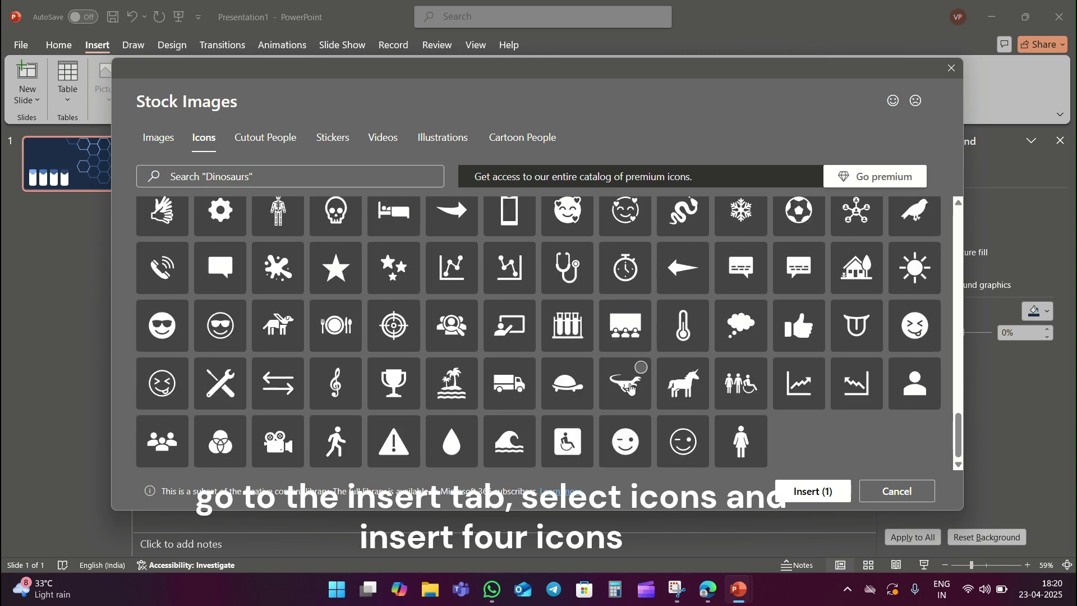
scroll(631, 387, "up", 5)
scroll(631, 387, "up", 2)
left_click(629, 386)
scroll(185, 324, "up", 3)
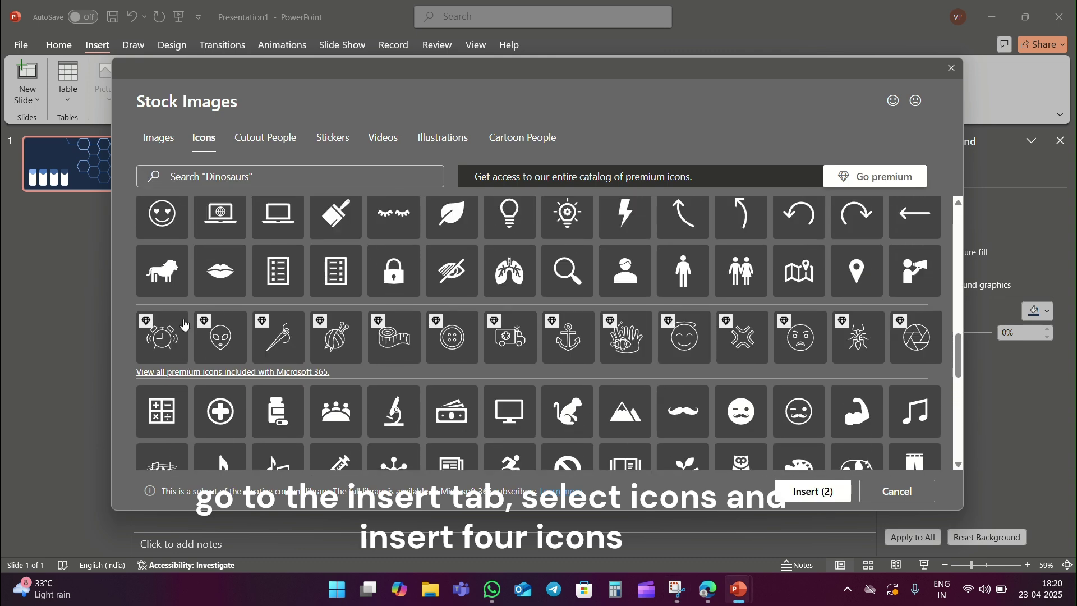
left_click(236, 208)
scroll(237, 252, "down", 5)
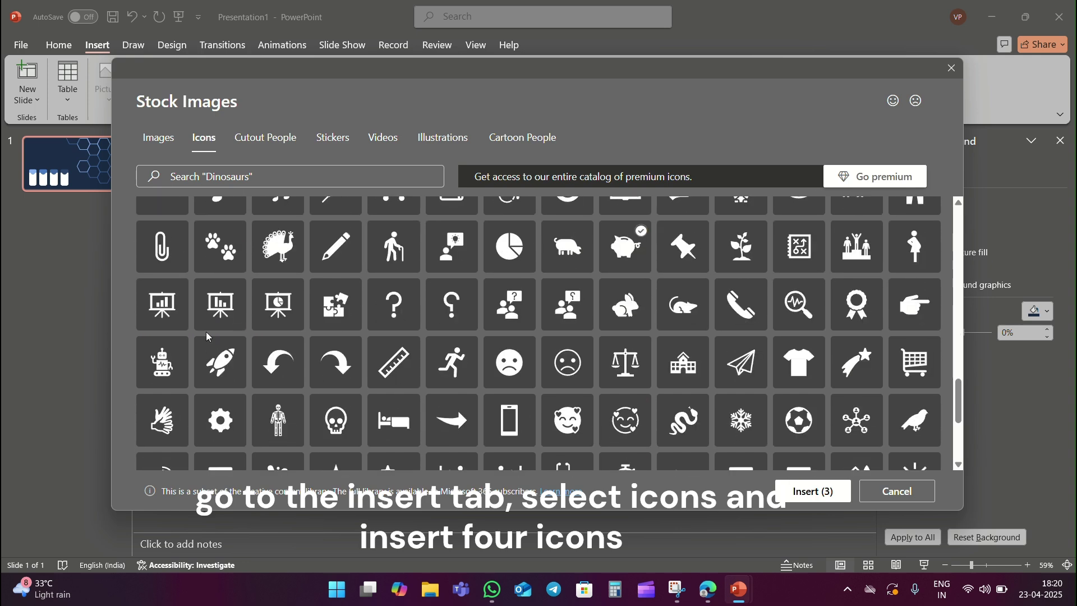
left_click(168, 359)
left_click(812, 491)
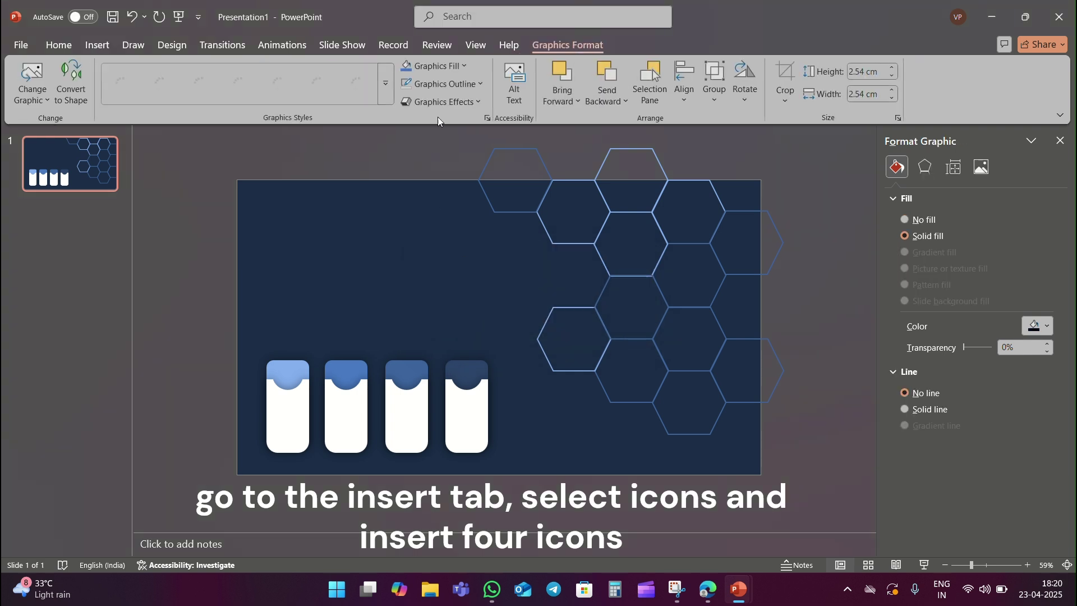
Recolour the four inserted icons grey.
left_click(437, 67)
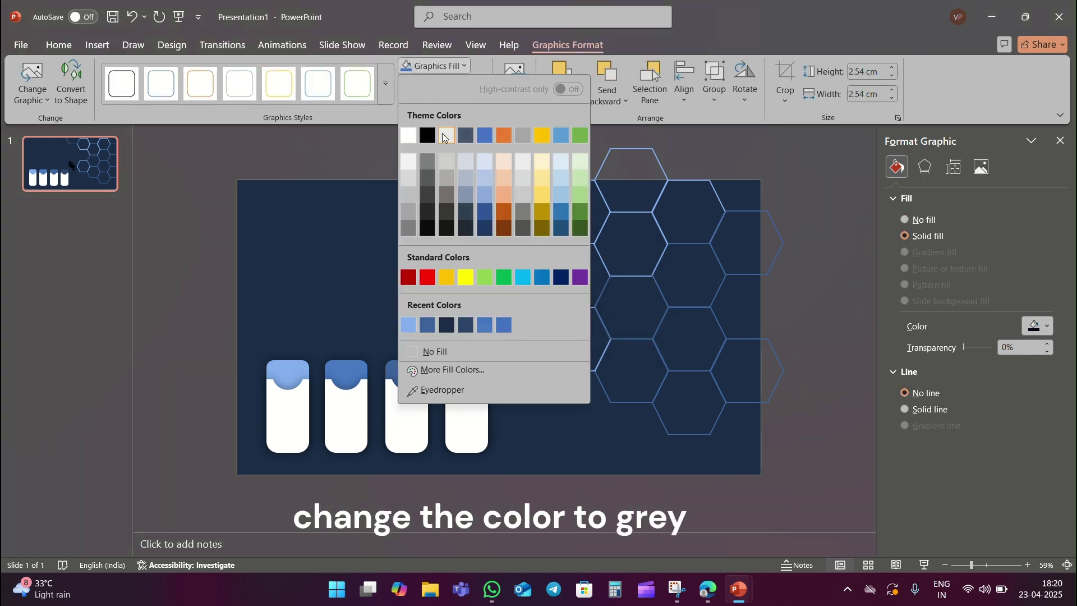
left_click(428, 196)
left_click(518, 378)
Move the robot icon into the fourth card and shrink it, with the piggy bank beside it.
left_click(507, 343)
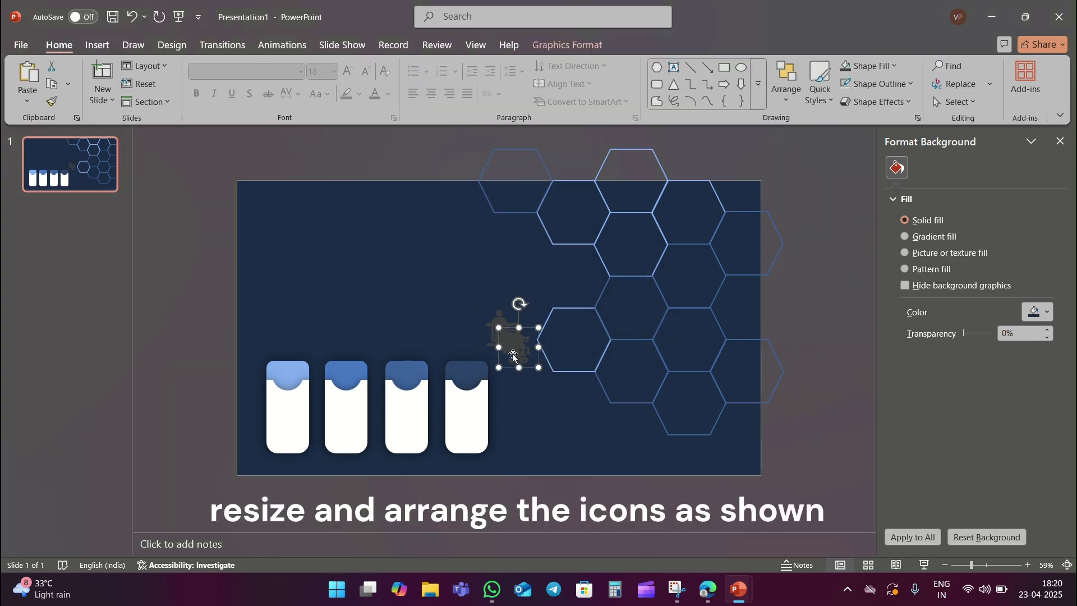
left_click_drag(507, 343, 465, 436)
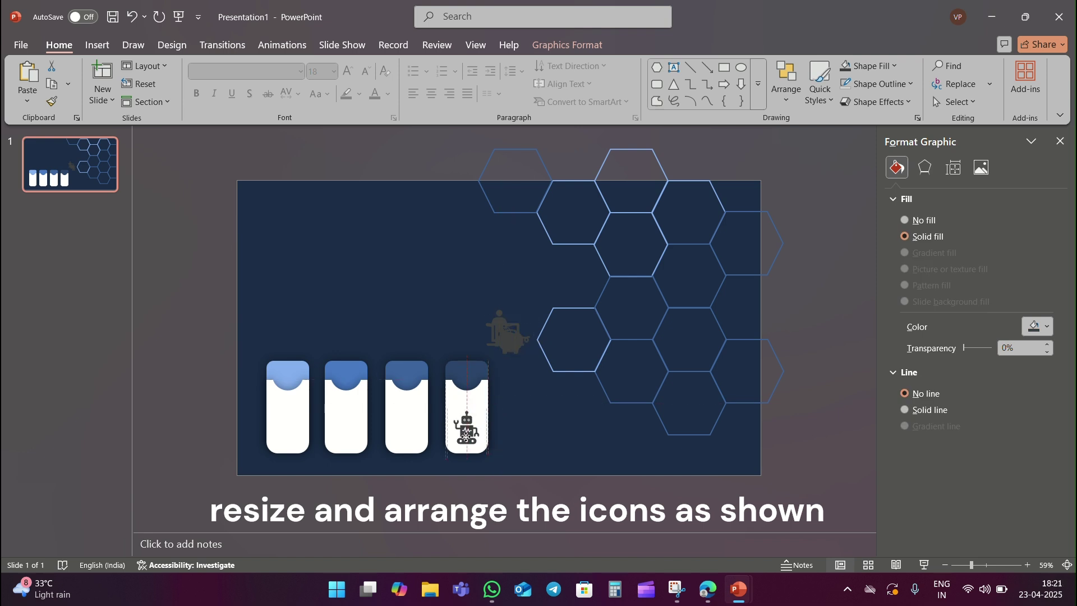
left_click_drag(507, 343, 519, 437)
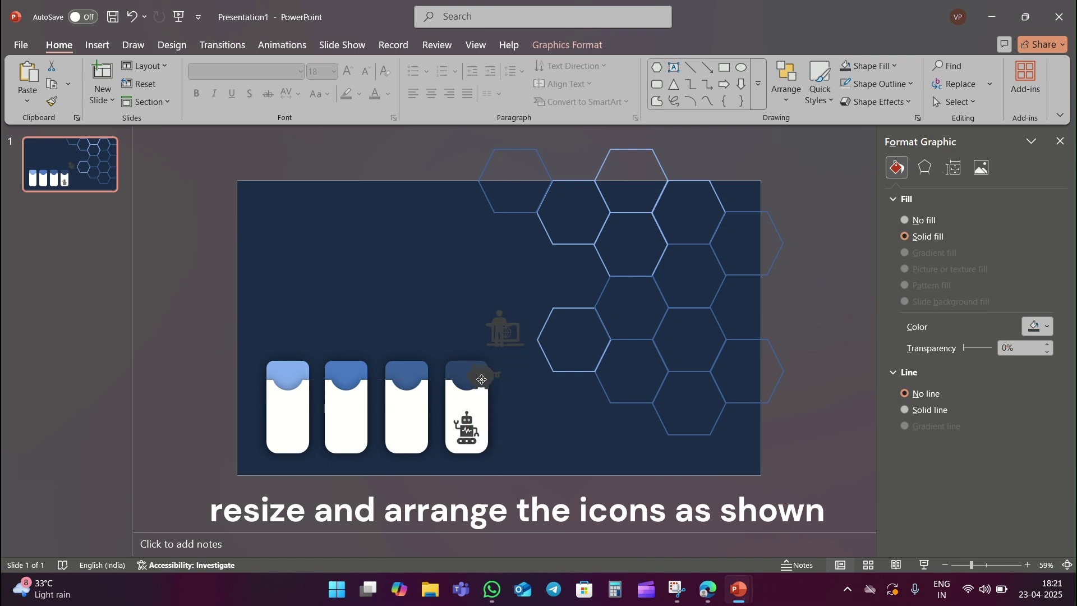
left_click(483, 413)
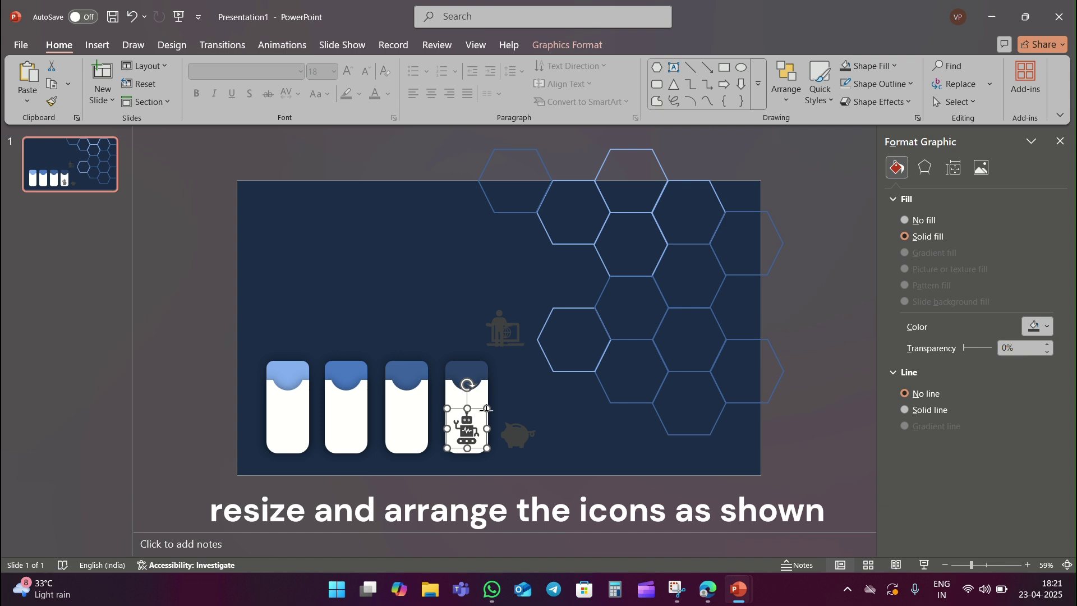
mouse_move(487, 408)
left_mouse_down()
mouse_move(475, 417)
mouse_move(512, 413)
mouse_move(347, 432)
left_mouse_up()
left_click(510, 434)
Place the laptop icon in the third card and shrink the person icon into the first card.
mouse_move(504, 325)
left_mouse_down()
mouse_move(407, 429)
mouse_move(419, 420)
mouse_move(416, 430)
left_mouse_up()
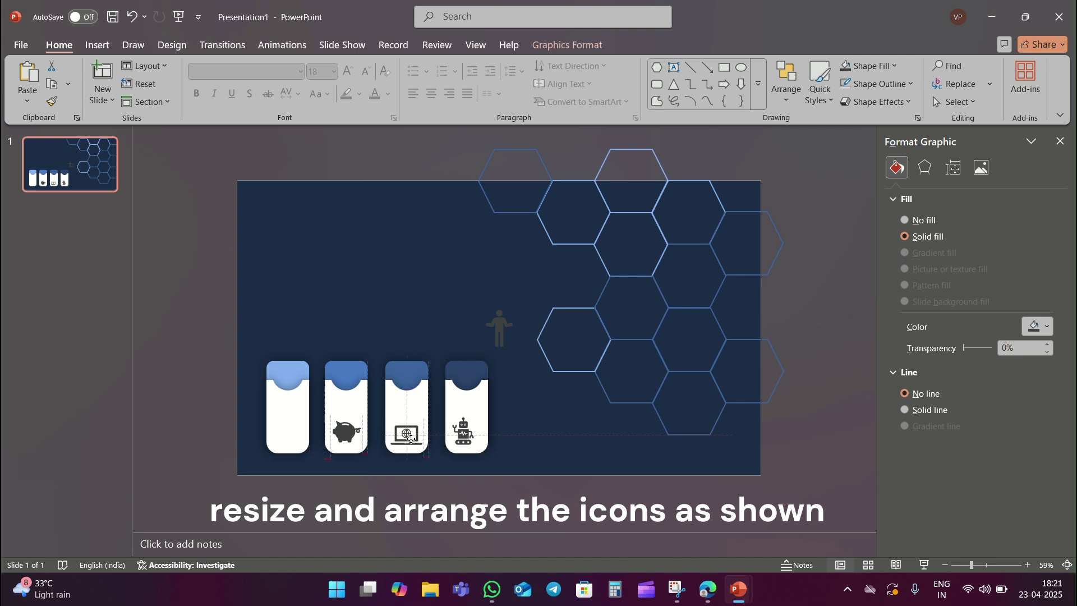
left_click(493, 324)
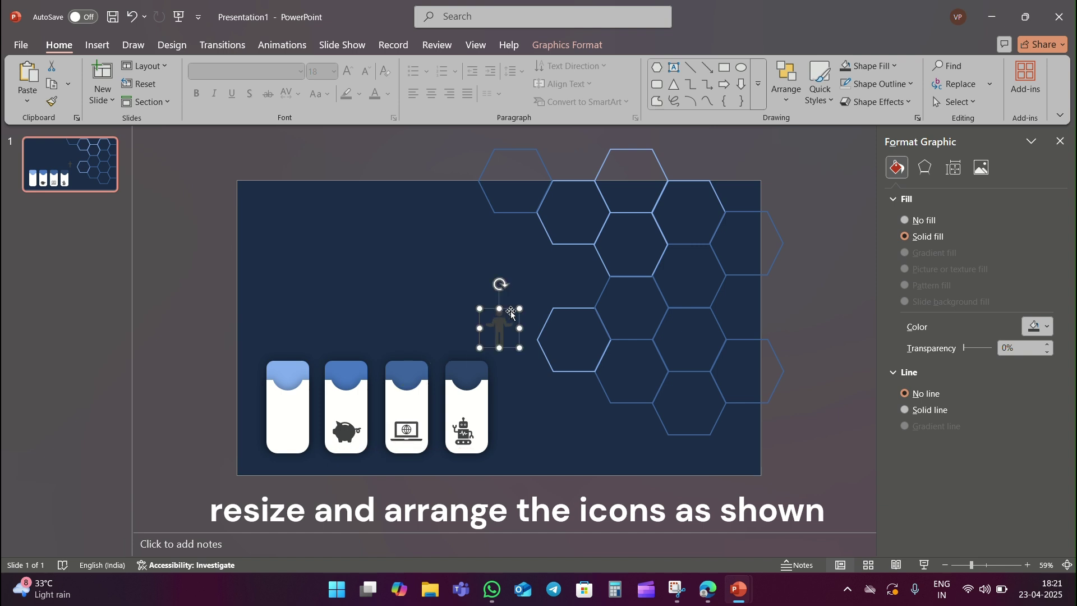
left_click_drag(514, 315, 287, 436)
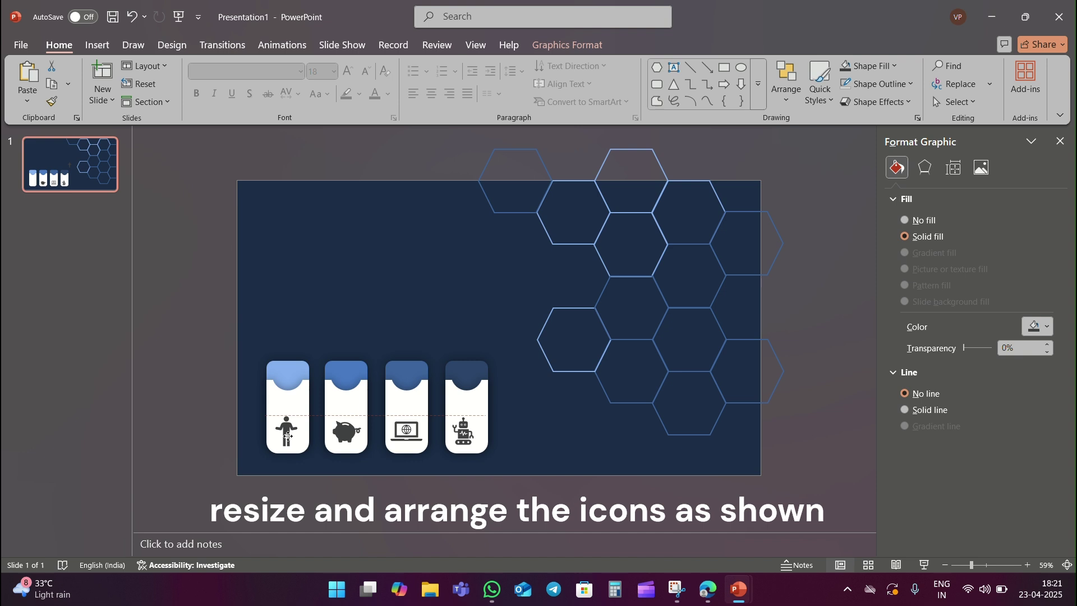
left_click(525, 403)
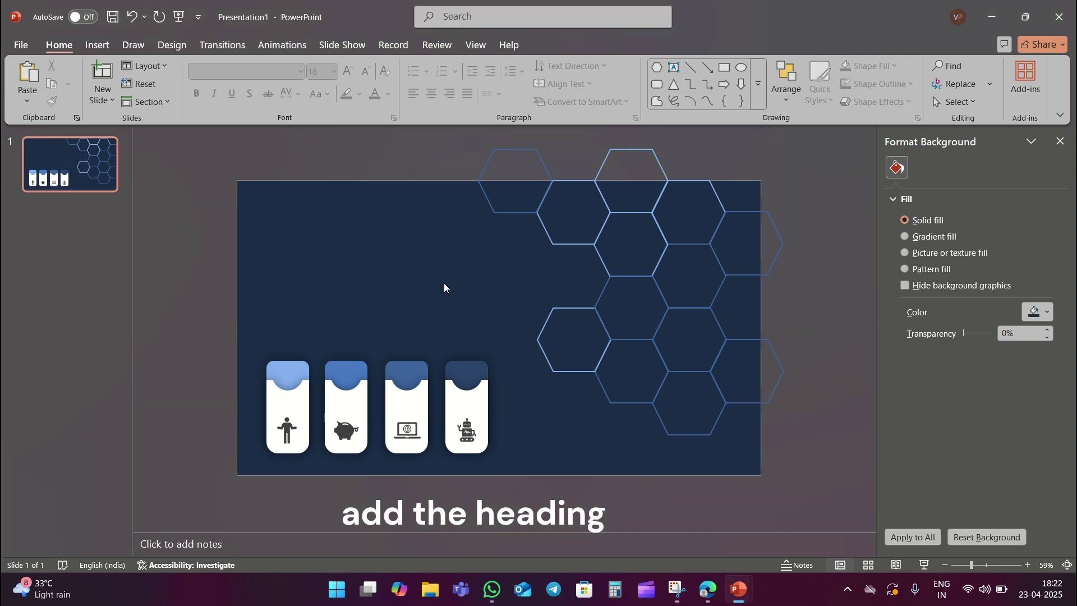
Paste the KEY AREAS FOR BUSINESS GROWTH heading and copy an outline hexagon to the honeycomb's top-left.
key("ctrl+v")
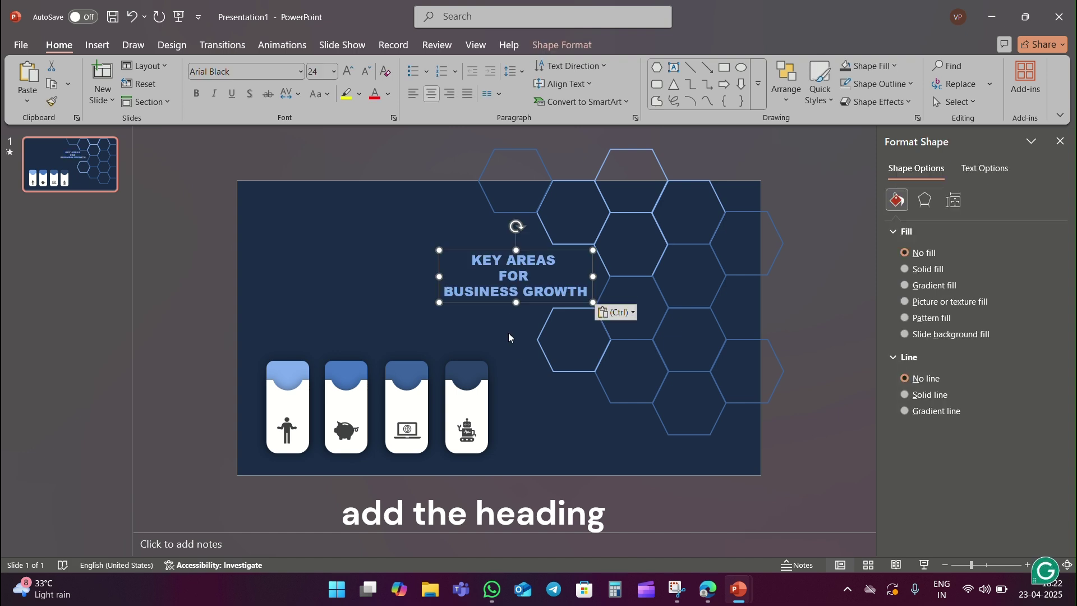
left_click(509, 335)
left_click(496, 204)
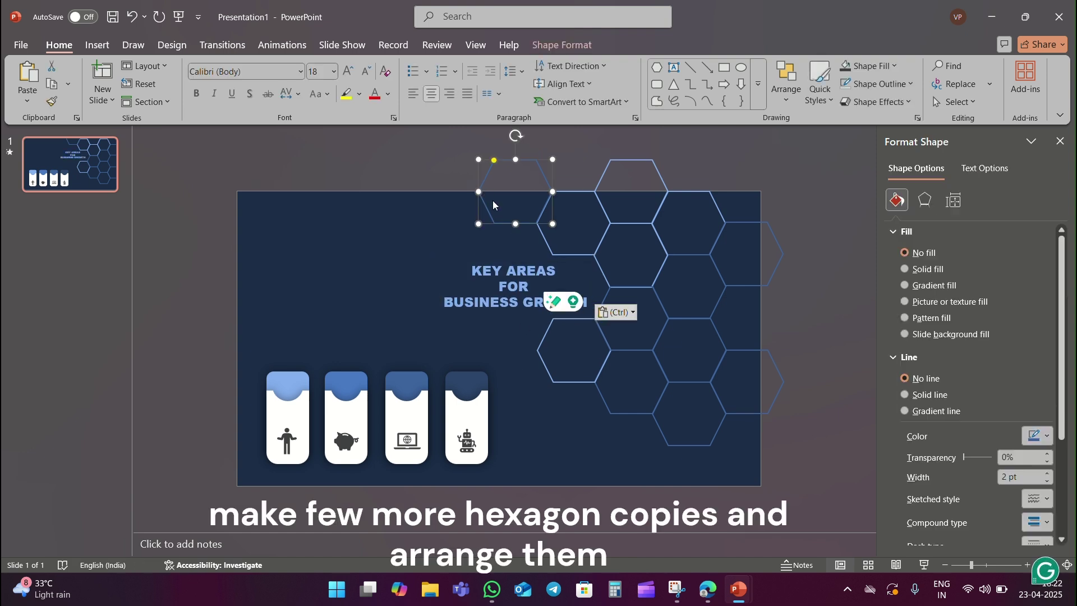
left_click_drag(495, 204, 437, 247)
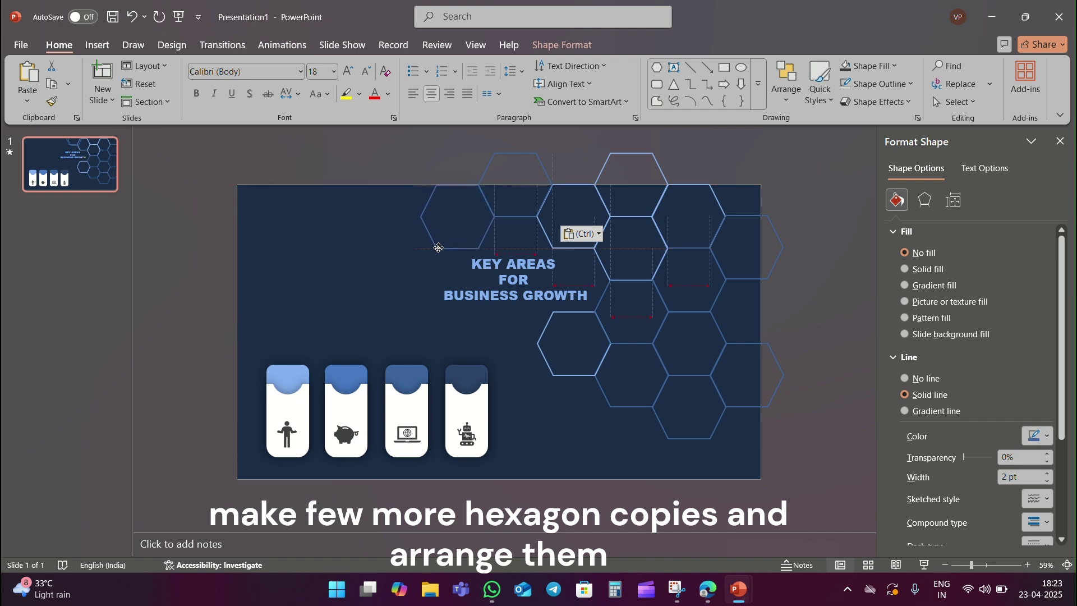
left_click_drag(437, 246, 434, 253)
Paste two more outline hexagons and stack them down the honeycomb's left side.
key("ctrl+v")
left_click_drag(512, 227, 389, 280)
key("ctrl+v")
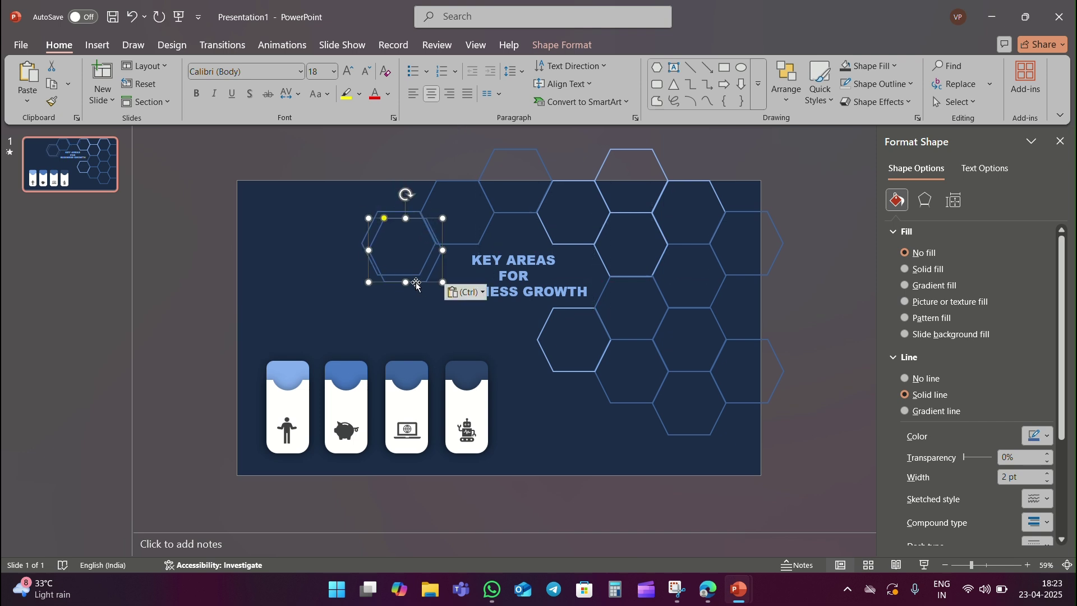
left_click_drag(425, 232, 409, 337)
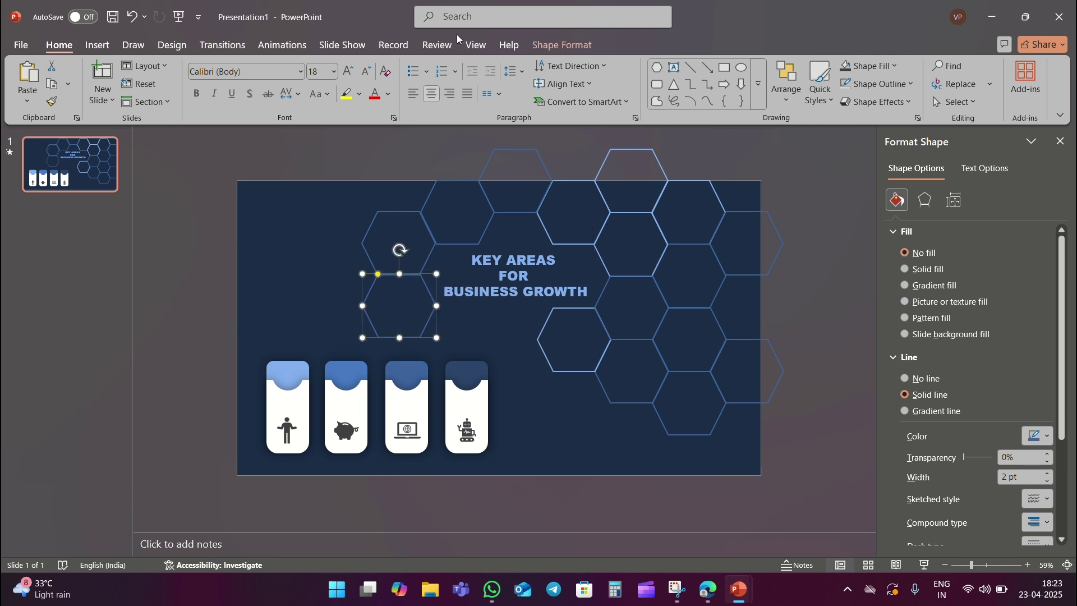
left_click(466, 319)
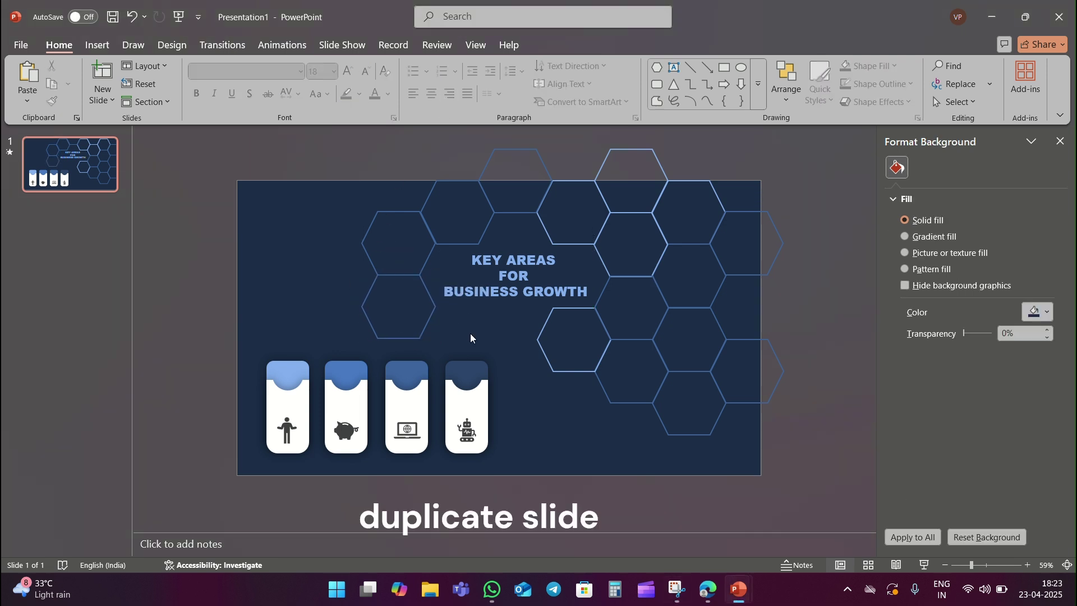
Duplicate slide 1, then on slide 2 stretch the first card's top up into a tall bar.
right_click(79, 158)
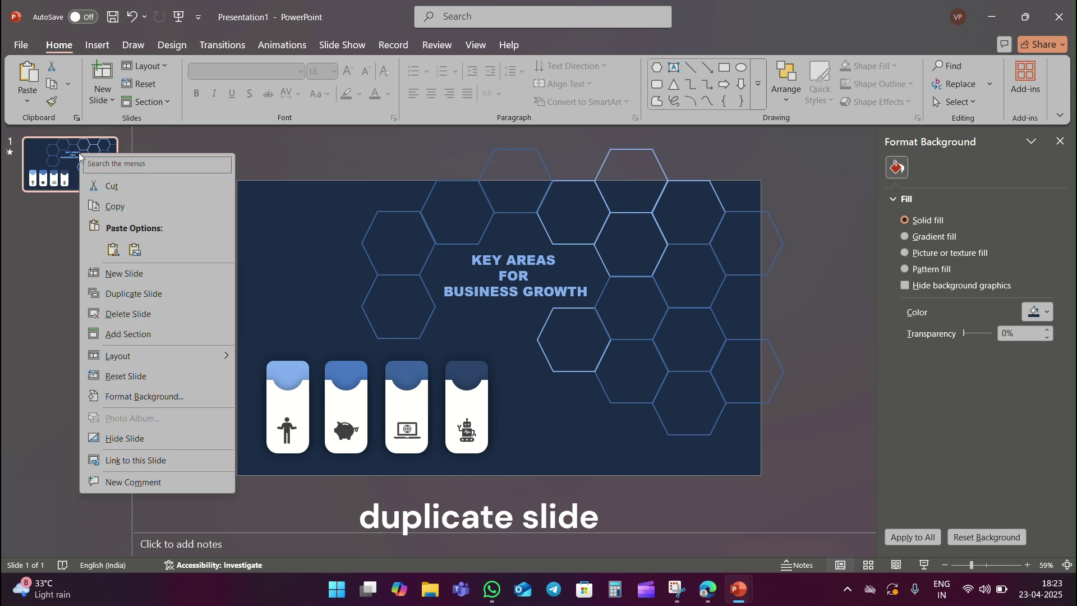
left_click(135, 294)
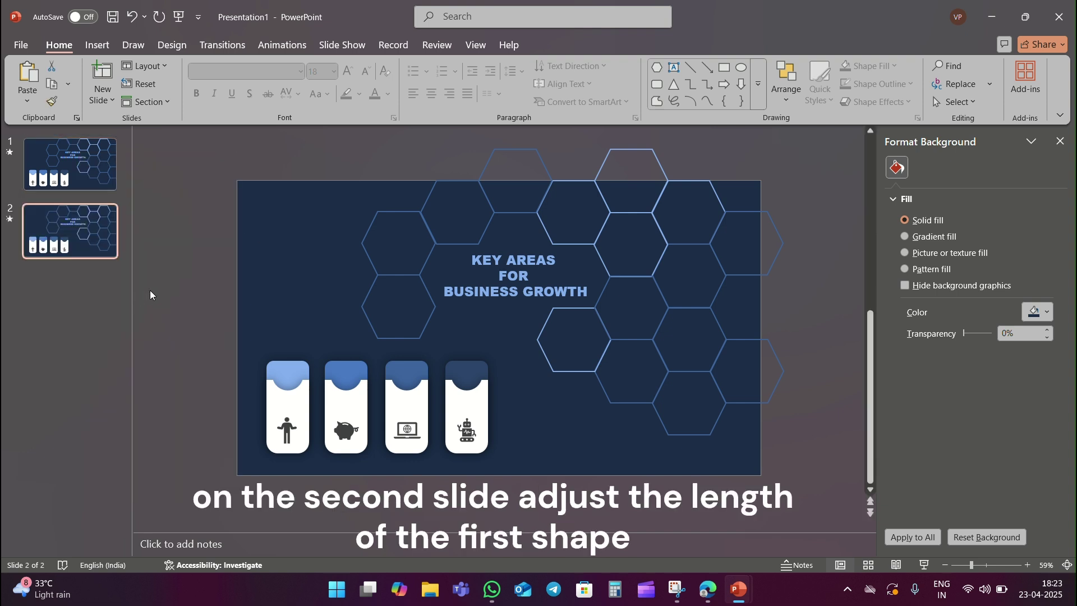
left_click(285, 370)
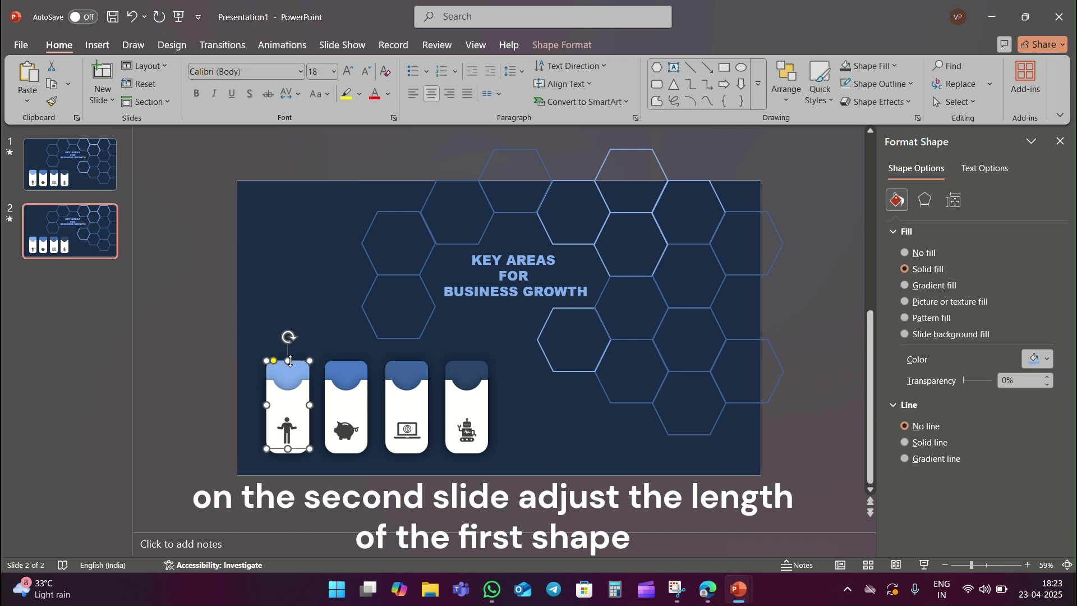
left_click_drag(290, 359, 286, 275)
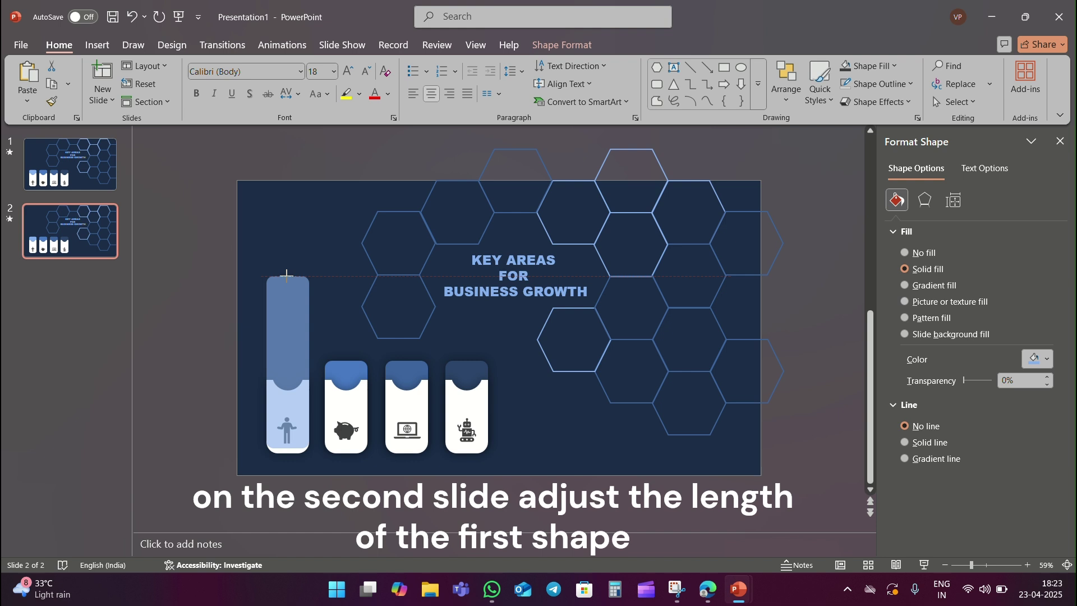
Set the heading to 9 pt and move it into a hexagon on the right.
left_click(333, 298)
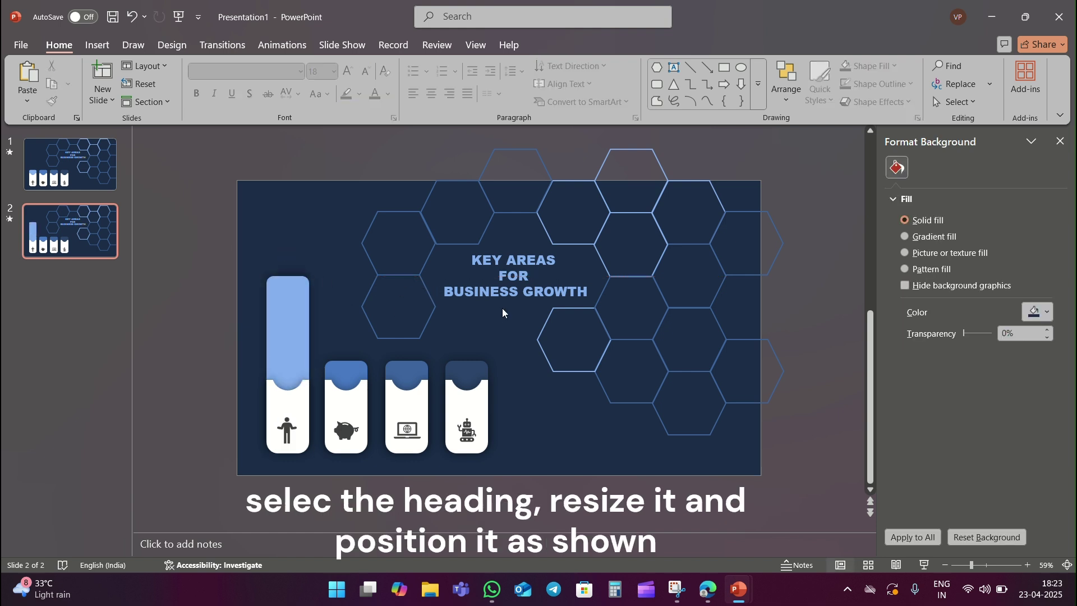
left_click(512, 294)
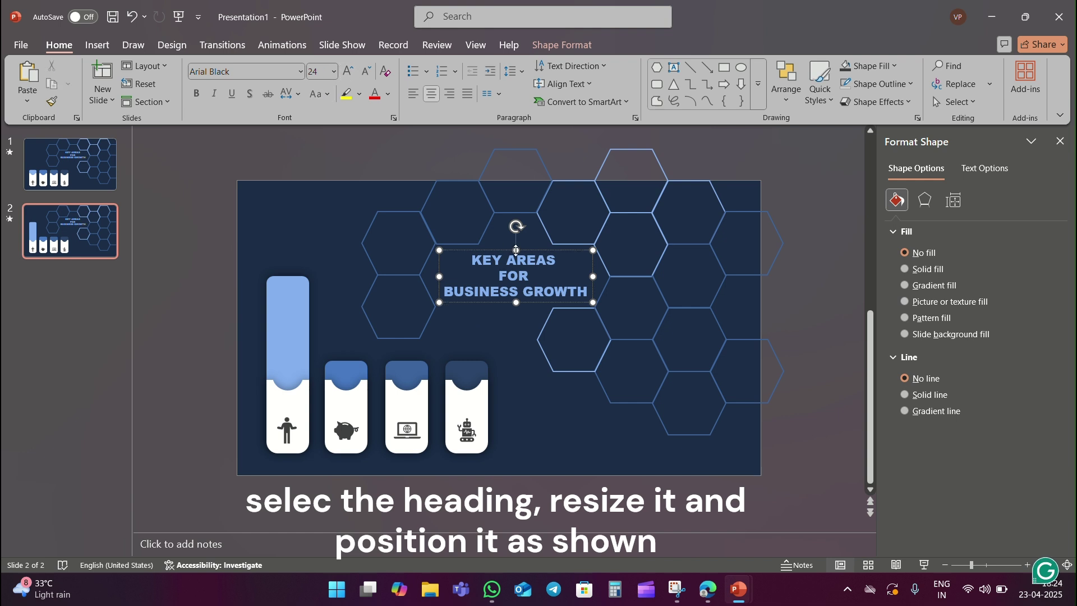
left_click(312, 74)
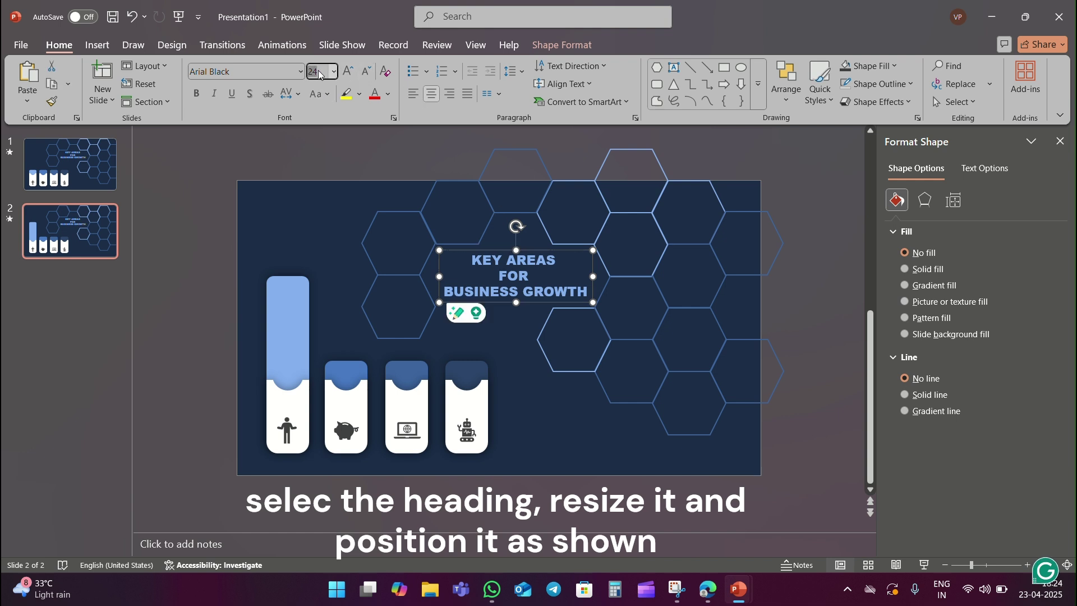
type("9")
key("Return")
left_click(324, 222)
left_click(531, 269)
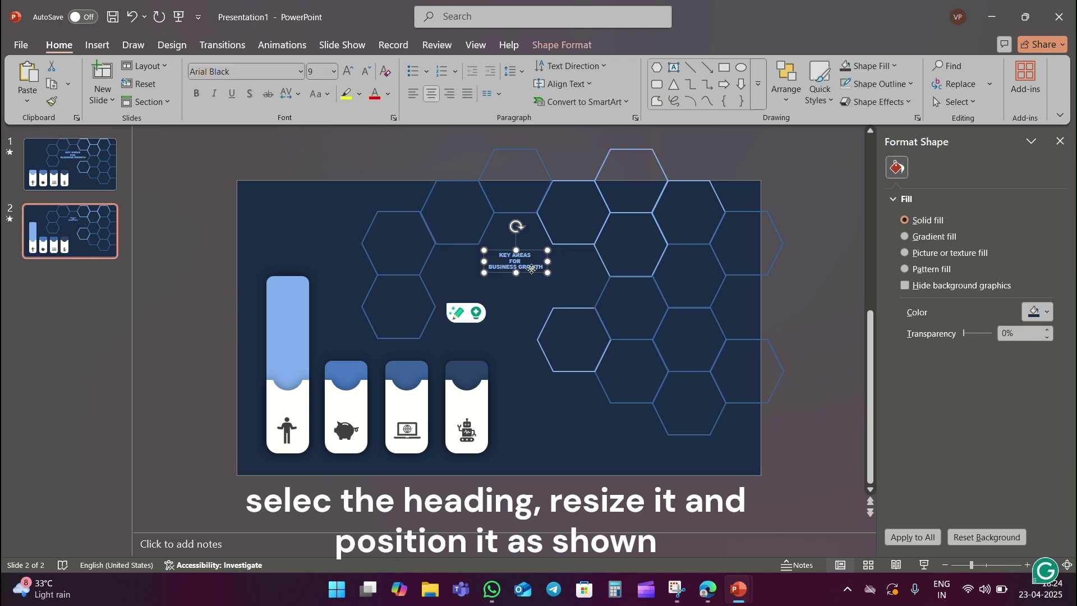
left_click_drag(532, 268, 645, 315)
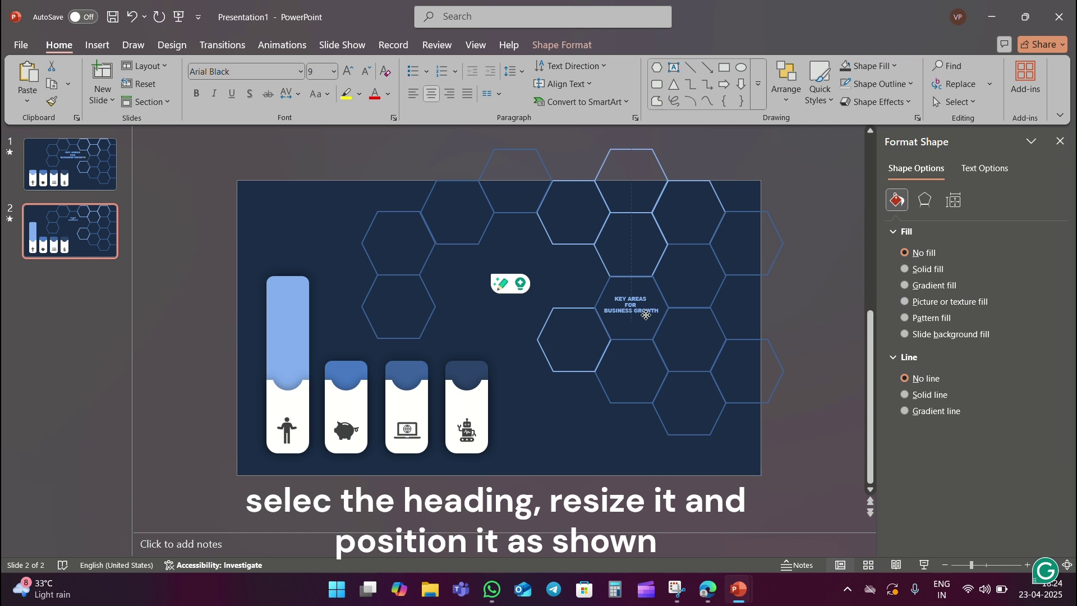
left_click(469, 248)
Delete the three outline hexagons on the honeycomb's left side.
left_click(469, 244)
left_click(423, 267, "shift")
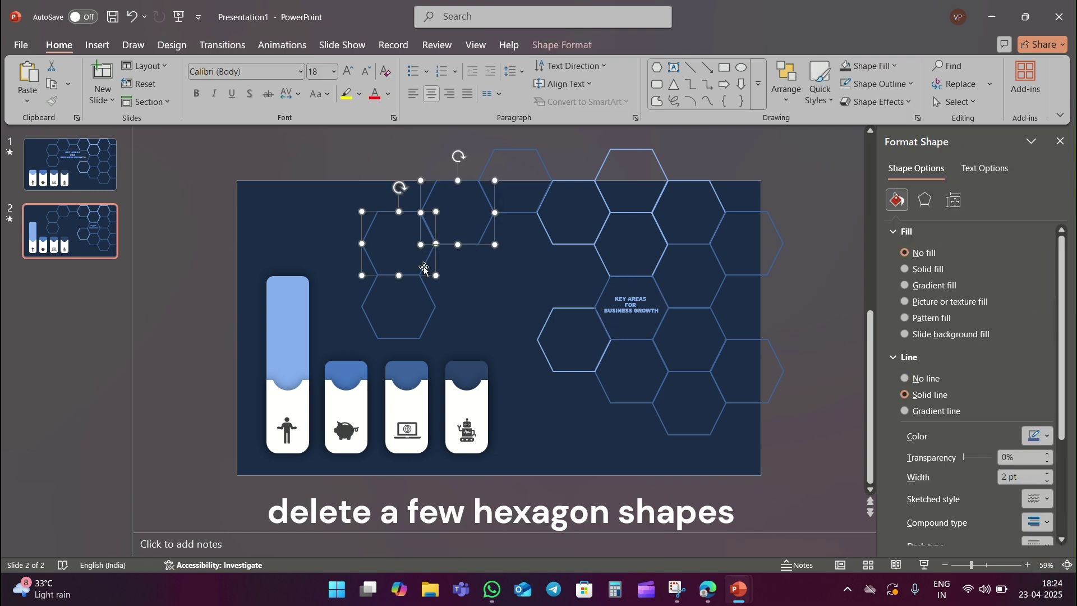
left_click(430, 296, "shift")
key("Delete")
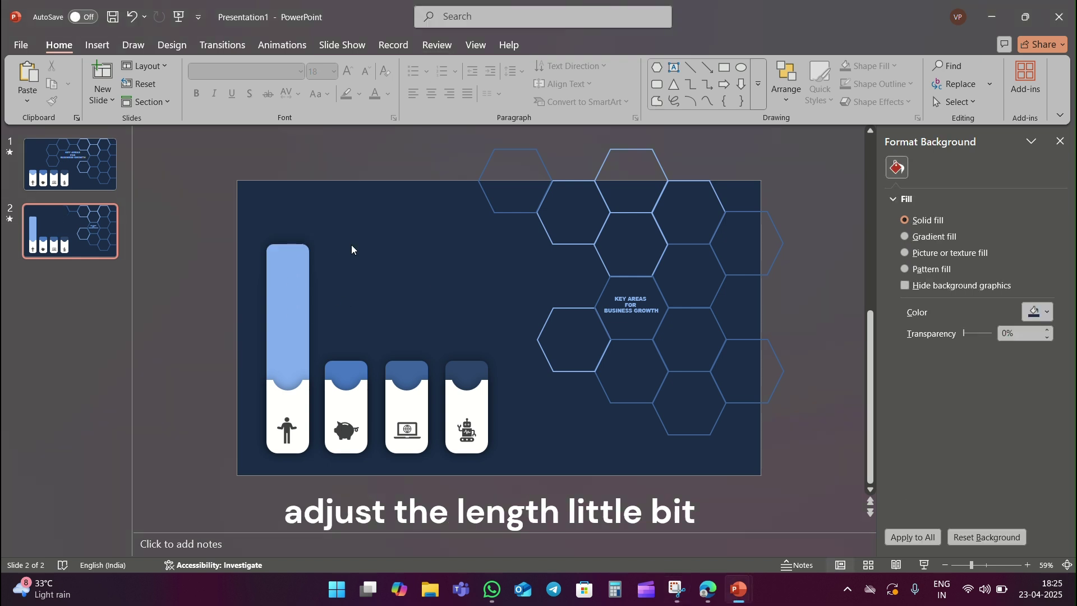
Draw a short white vertical line with an arrowhead and position it just above the first card.
left_click(690, 67)
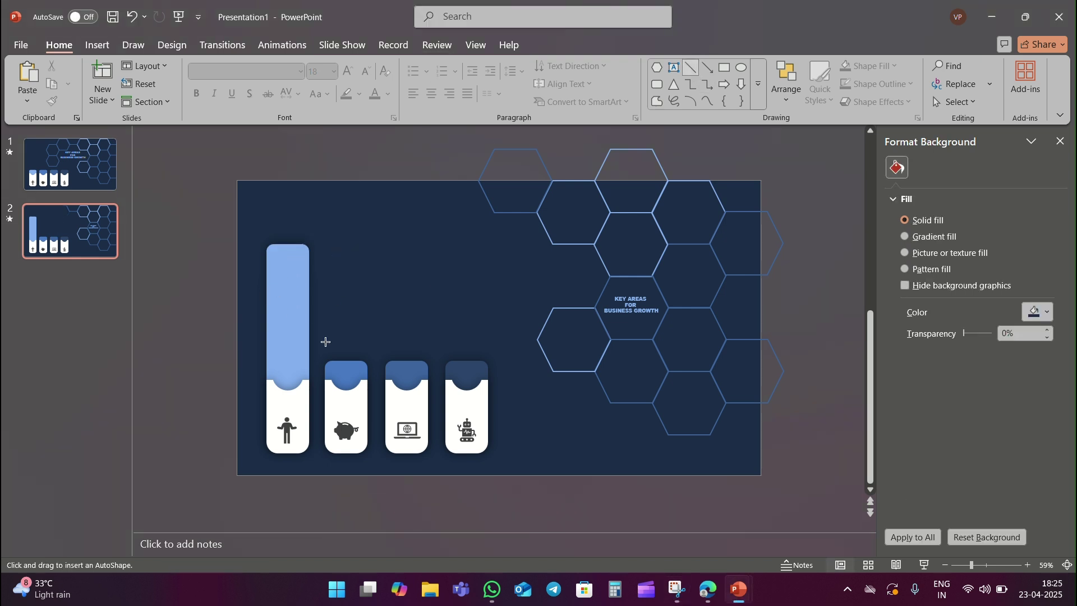
mouse_move(359, 229)
left_mouse_down()
mouse_move(399, 269)
mouse_move(360, 273)
left_mouse_up()
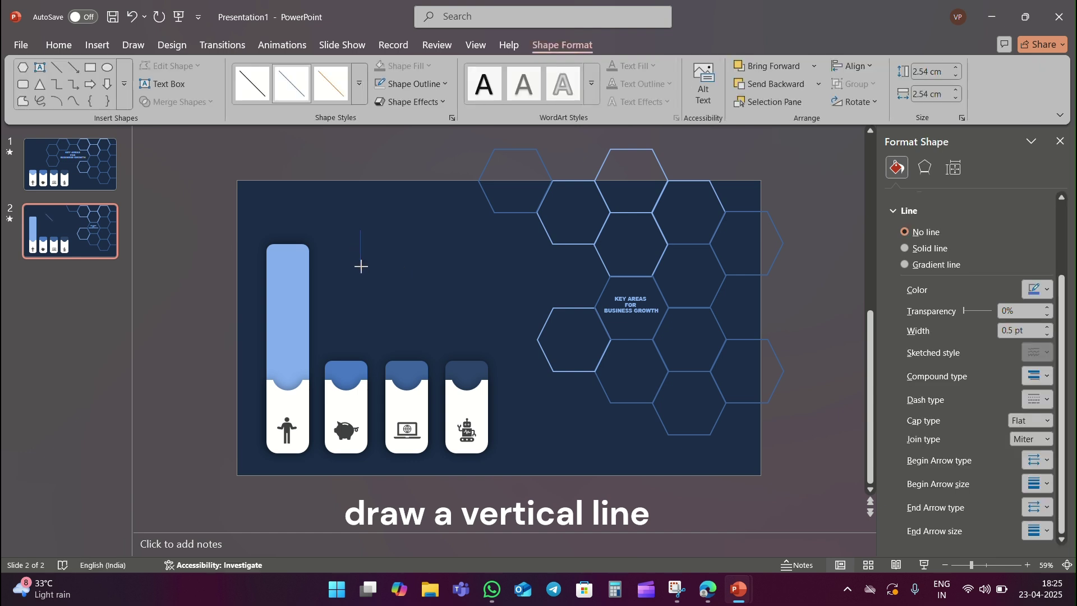
left_click(1036, 289)
left_click(885, 58)
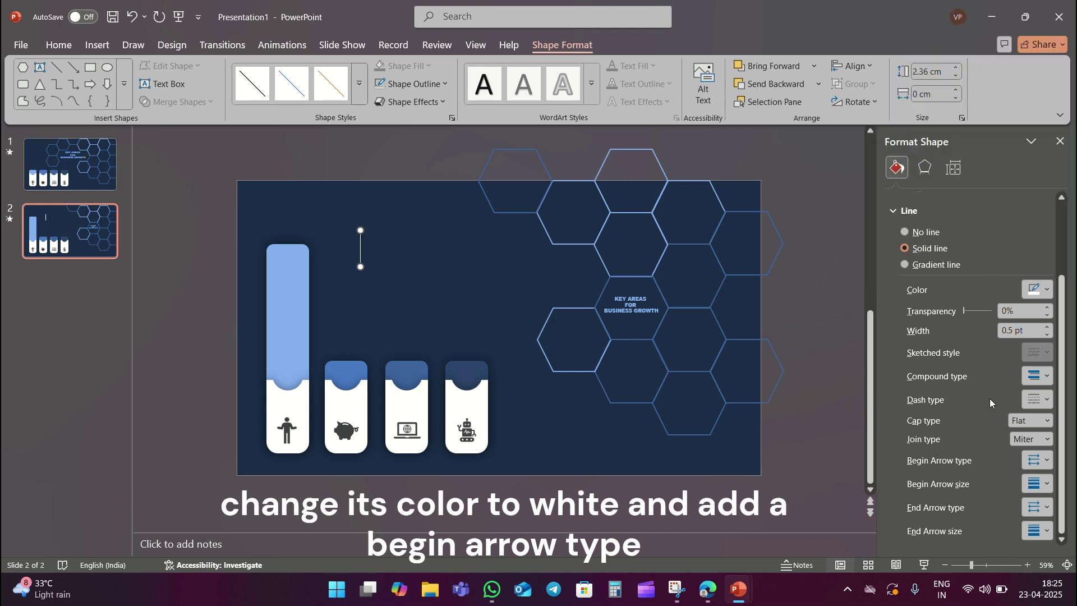
left_click(1034, 512)
left_click(1054, 486)
left_click(367, 298)
left_click_drag(362, 251, 356, 243)
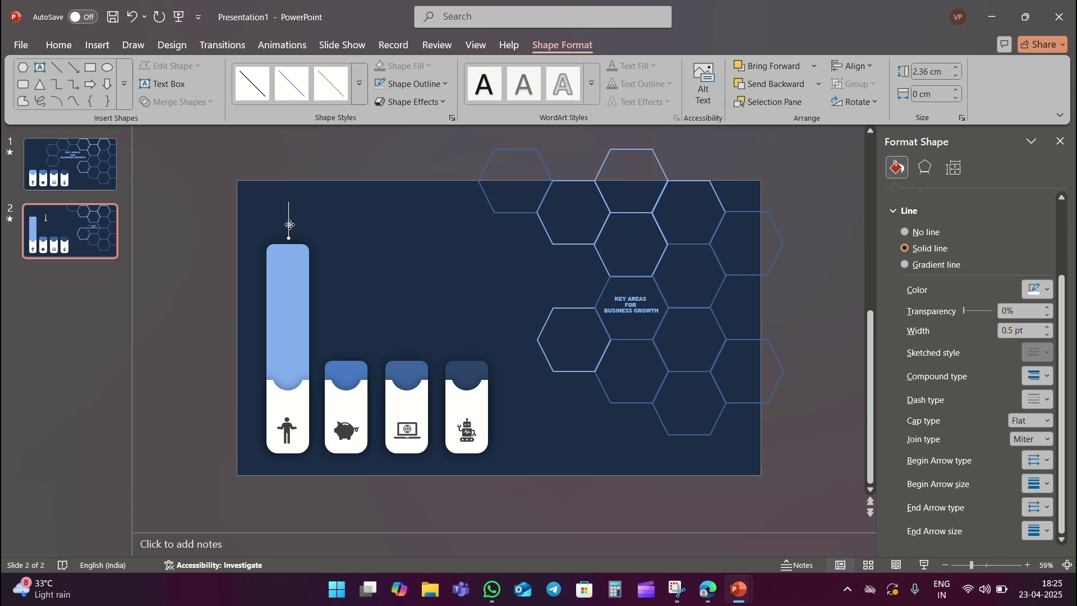
left_click_drag(290, 225, 290, 217)
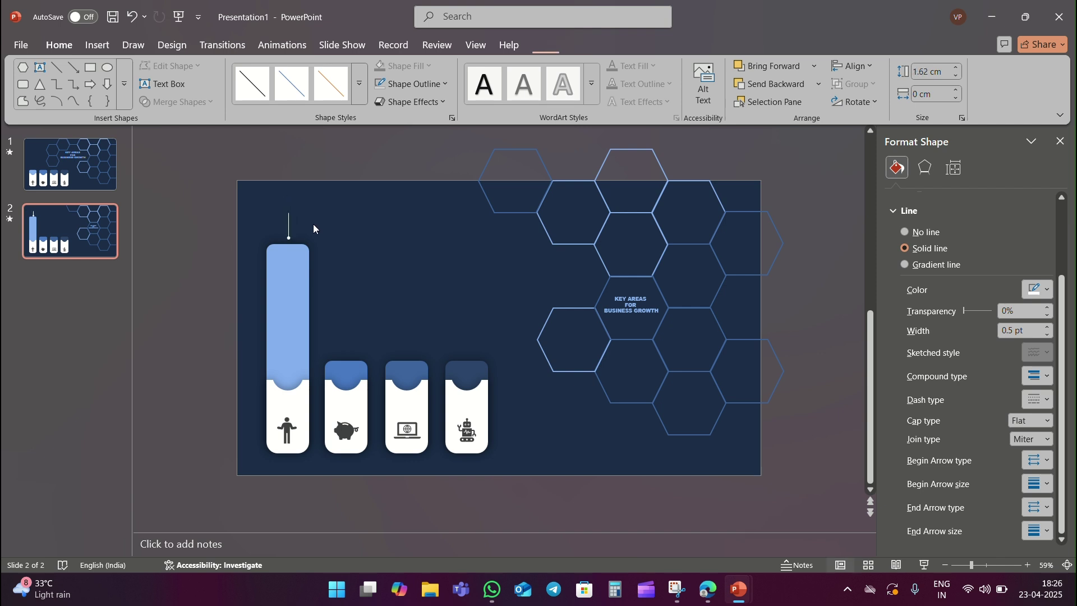
left_click(313, 224)
Draw a white horizontal line and join it to the top of the vertical arrow line.
left_click(690, 67)
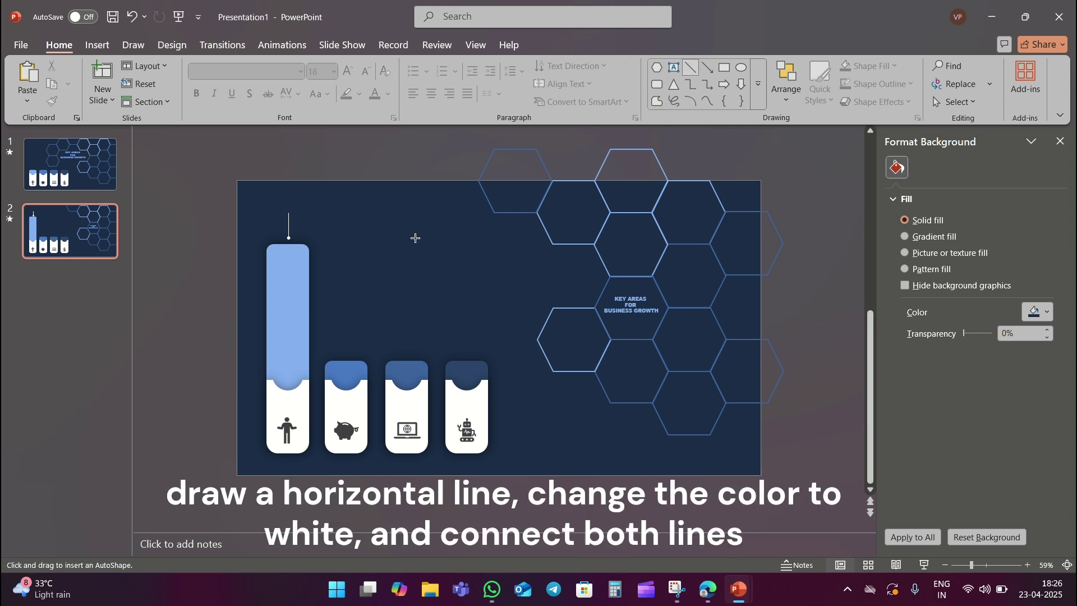
mouse_move(332, 238)
left_mouse_down()
mouse_move(371, 278)
mouse_move(421, 238)
left_mouse_up()
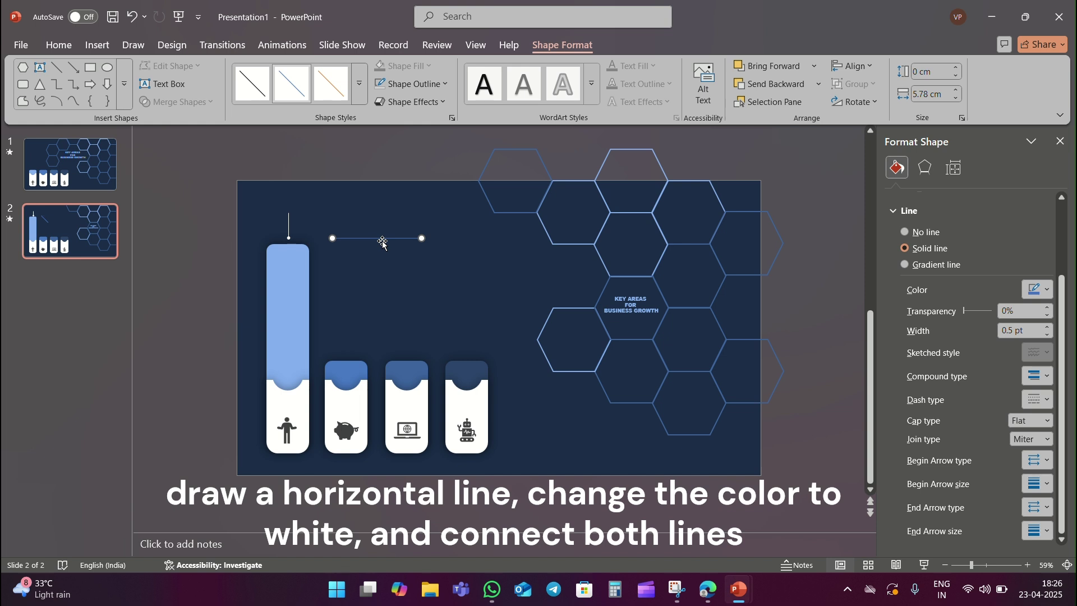
left_click(1037, 289)
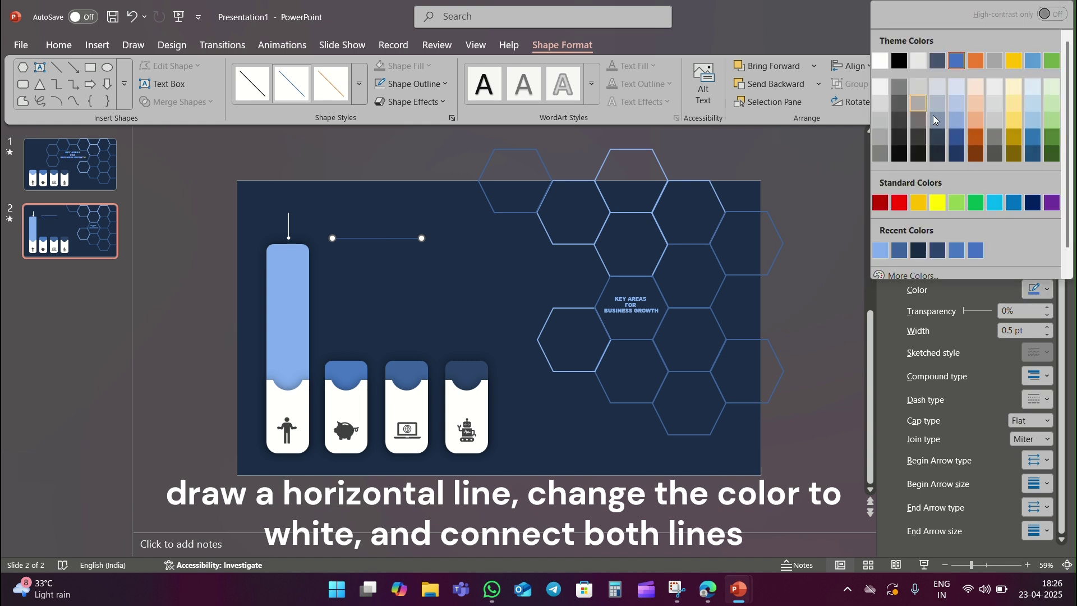
left_click(879, 62)
left_click_drag(387, 240, 343, 214)
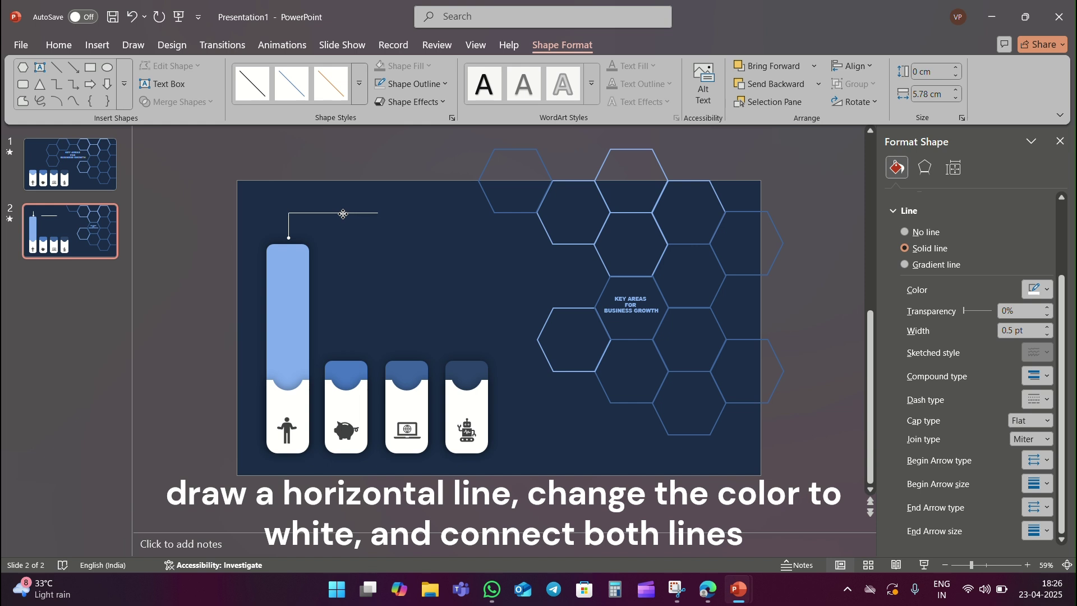
left_click(366, 304)
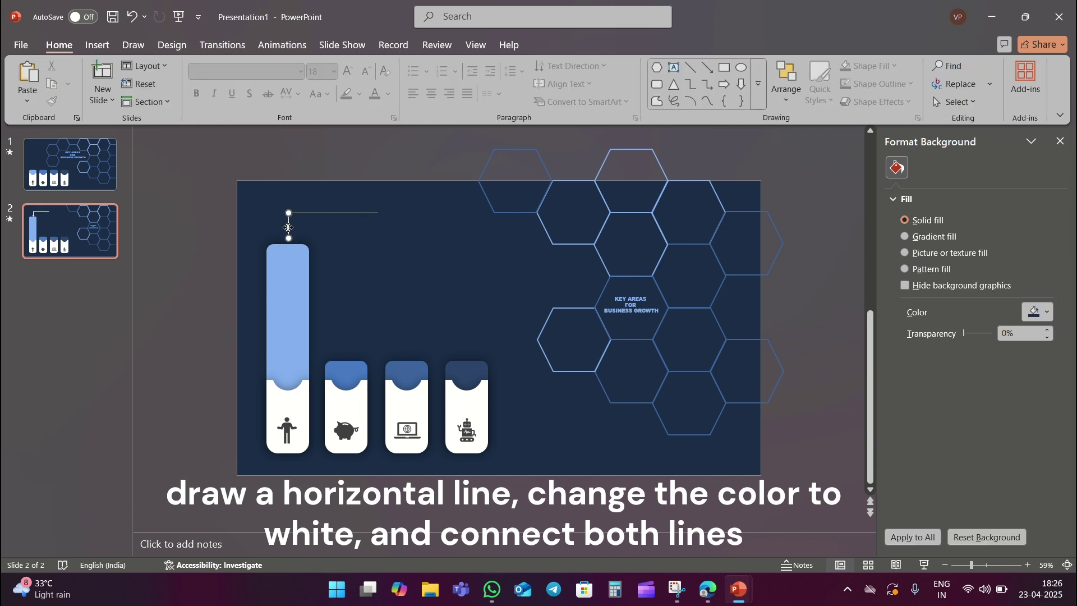
Duplicate the vertical line onto the right end and extend the horizontal line to meet it.
left_click_drag(289, 227, 399, 240)
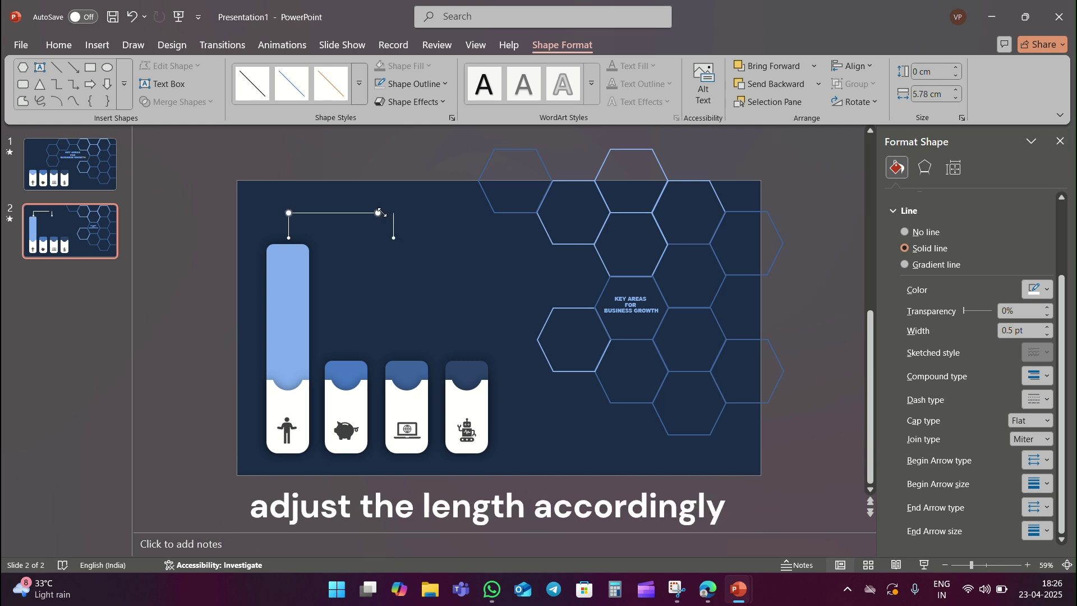
mouse_move(380, 213)
left_mouse_down()
mouse_move(393, 213)
mouse_move(399, 252)
left_mouse_up()
left_click(394, 233)
left_click(450, 232)
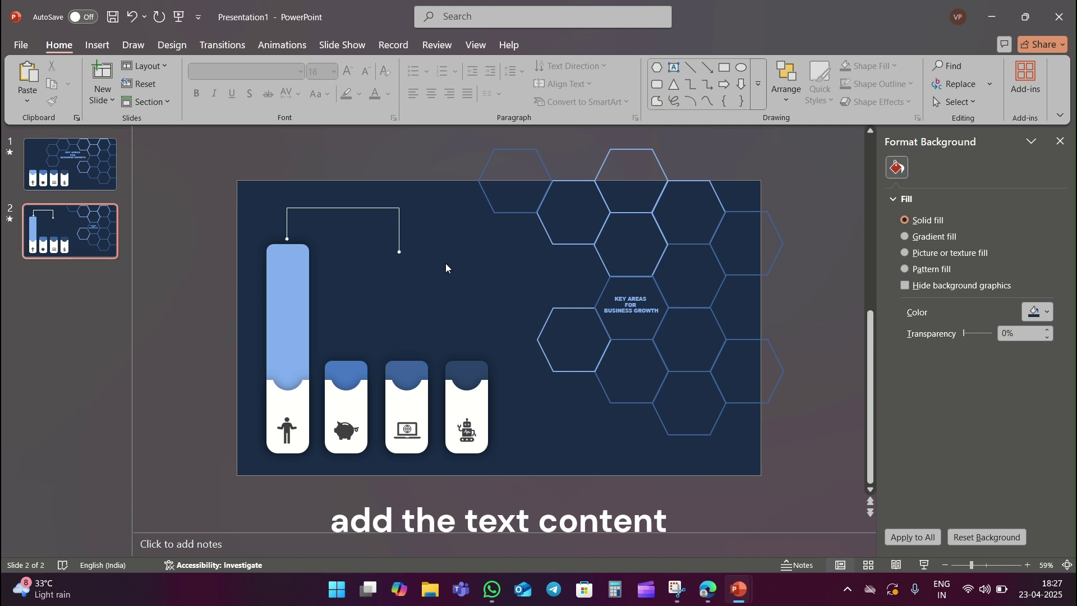
Paste the LEADERSHIP text box beside the bracket and move the person icon to the first card's top.
key("ctrl+v")
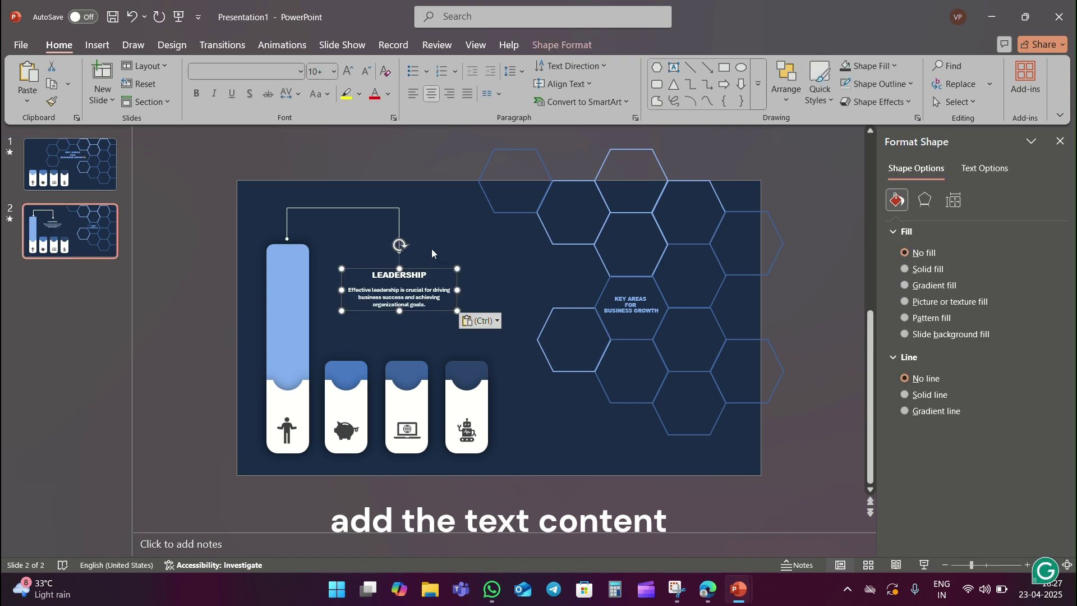
left_click(432, 248)
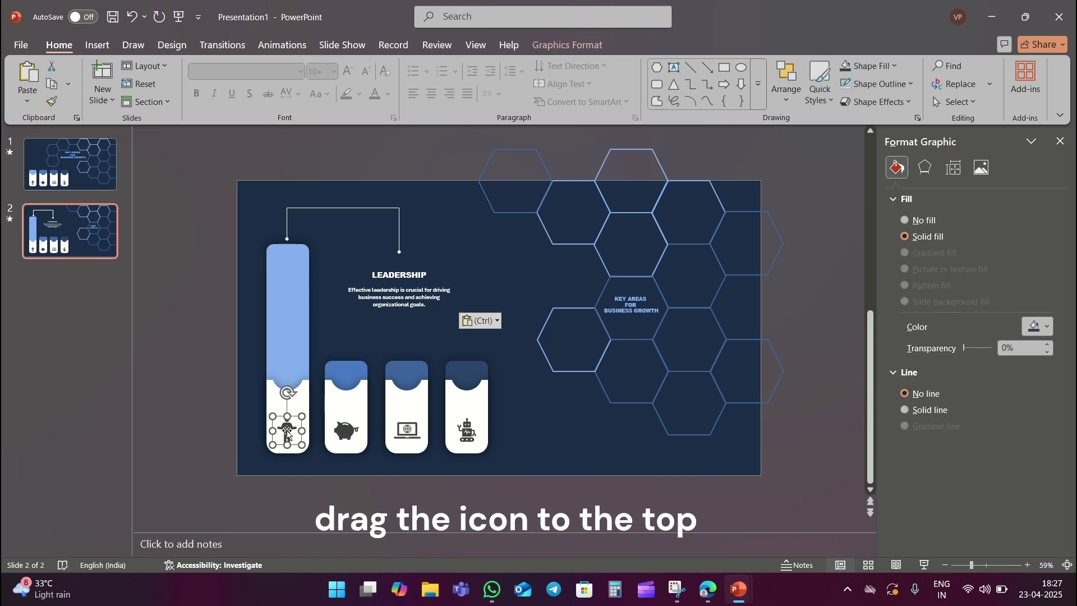
left_click_drag(287, 443, 298, 267)
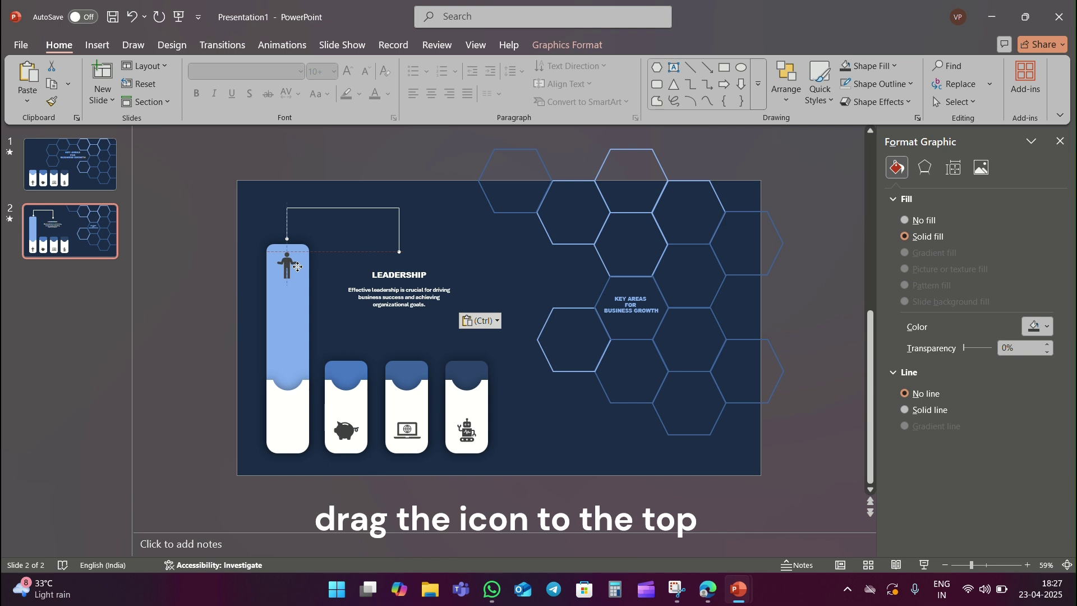
left_click(437, 257)
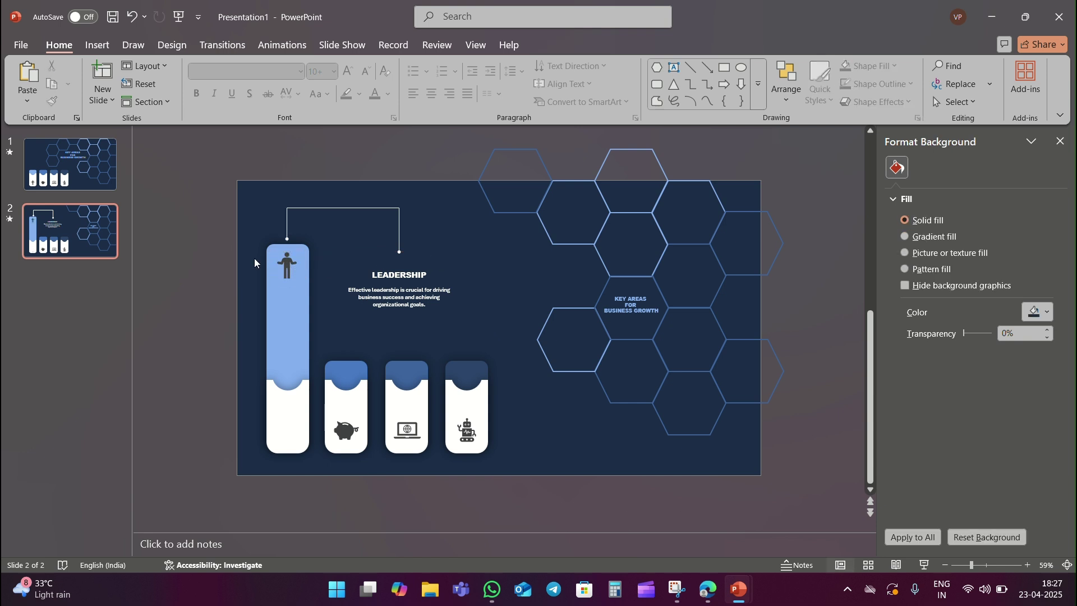
Duplicate slide 2, delete the LEADERSHIP text box, and stretch the piggy-bank card to full height.
right_click(110, 230)
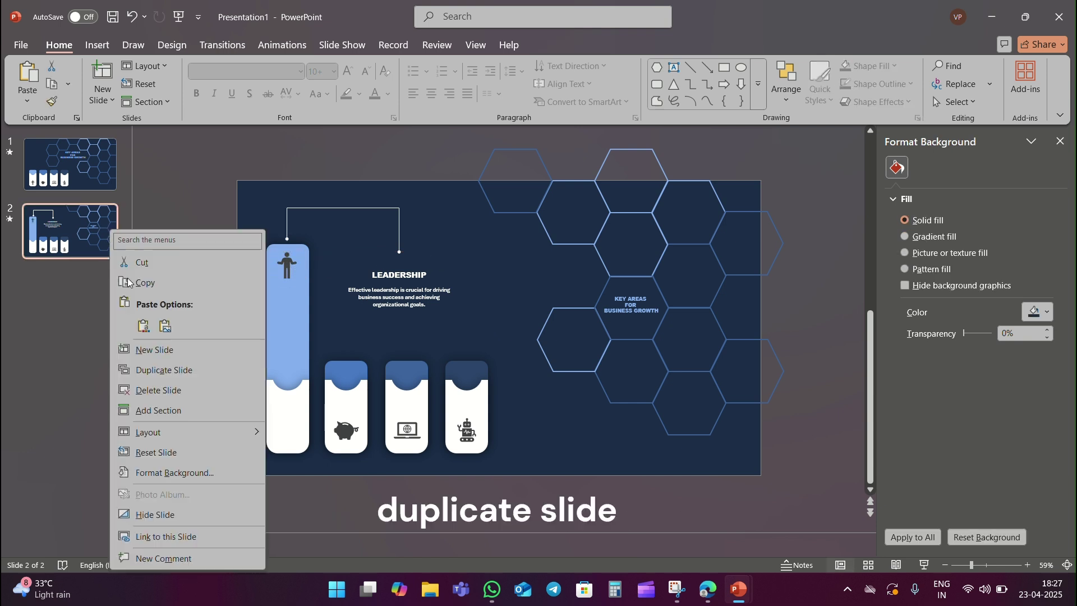
left_click(183, 370)
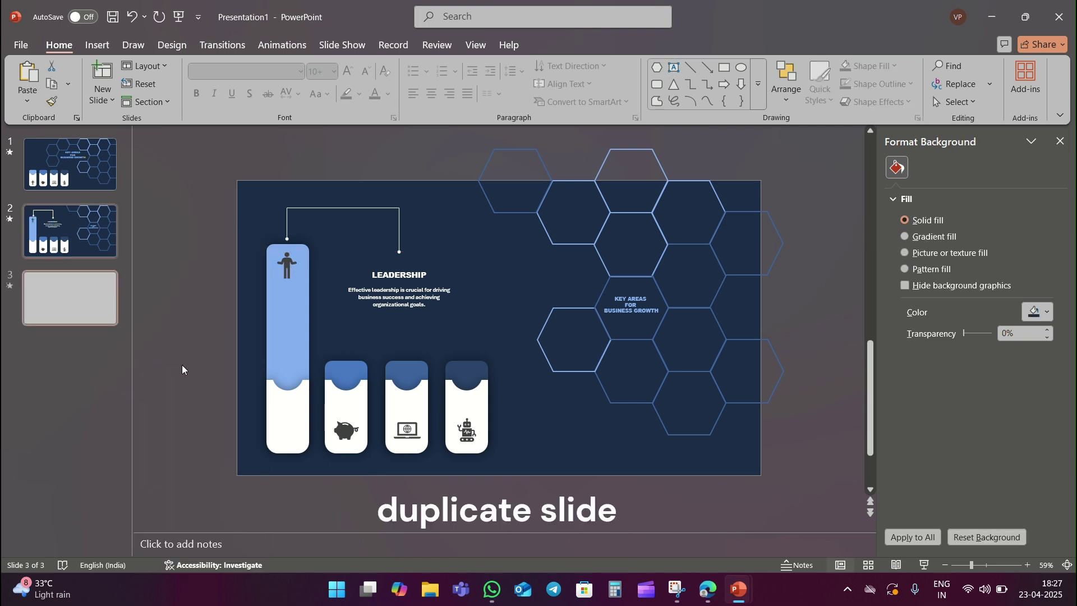
left_click(351, 377)
left_click(408, 291)
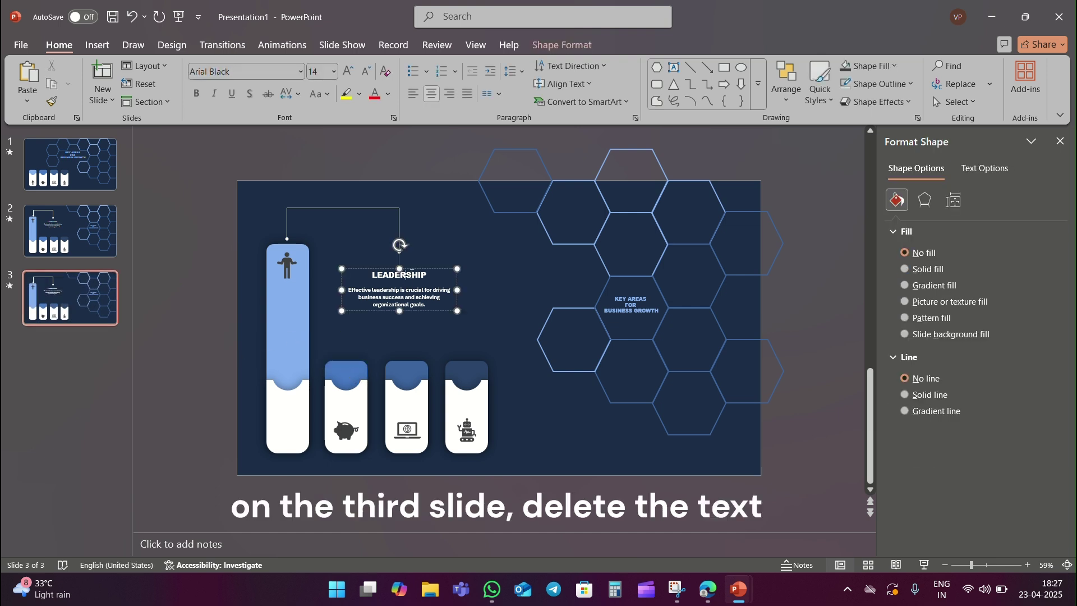
key("Delete")
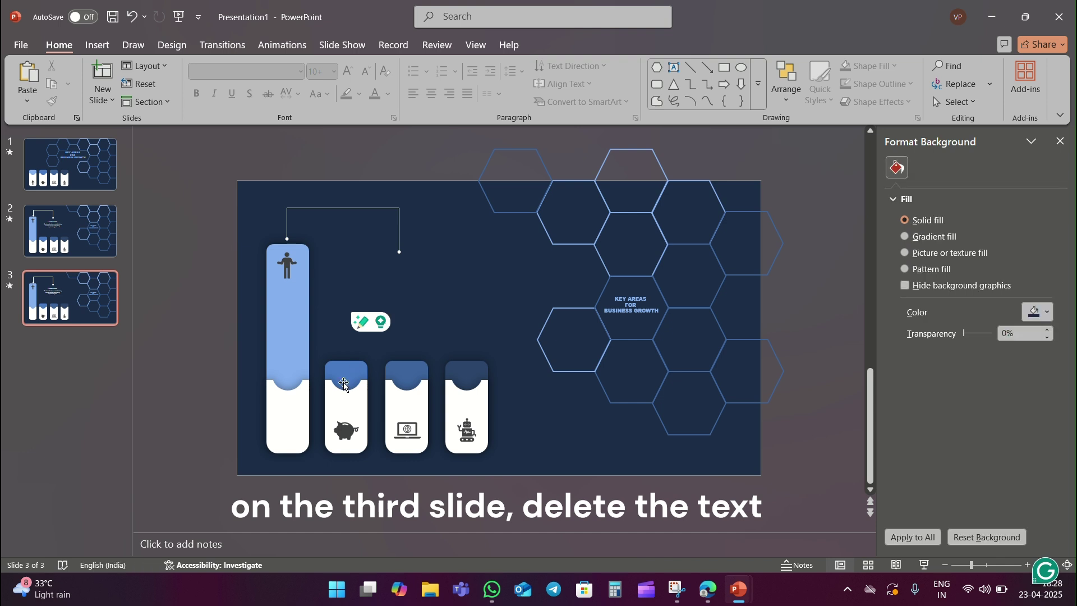
left_click(347, 364)
left_click_drag(346, 360, 347, 245)
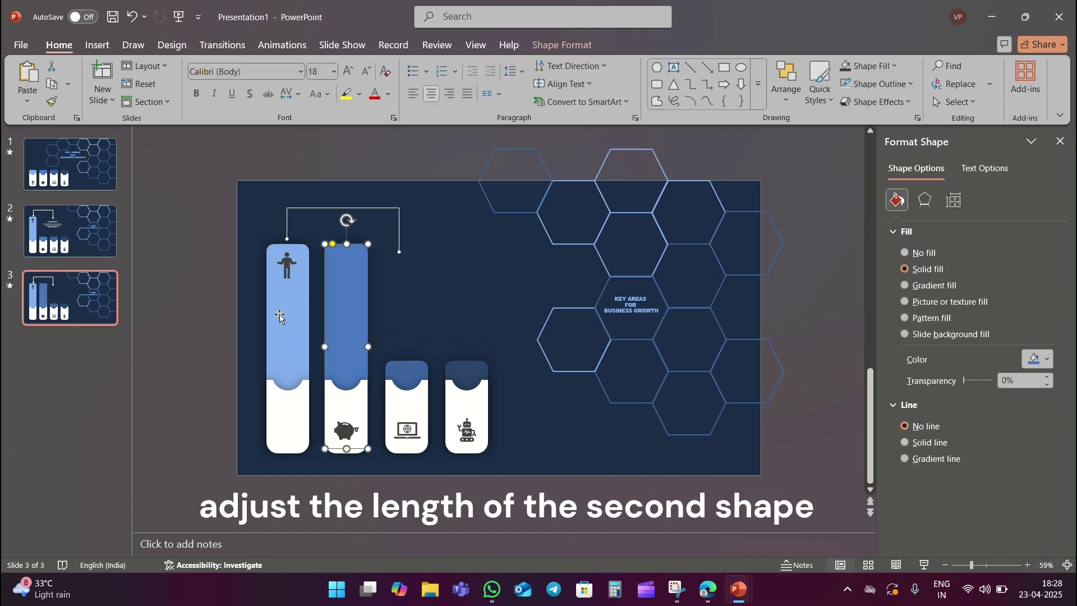
Return the person icon and first card to their original height, and lift the piggy-bank icon to its card's top.
left_click(278, 312)
left_click(292, 266)
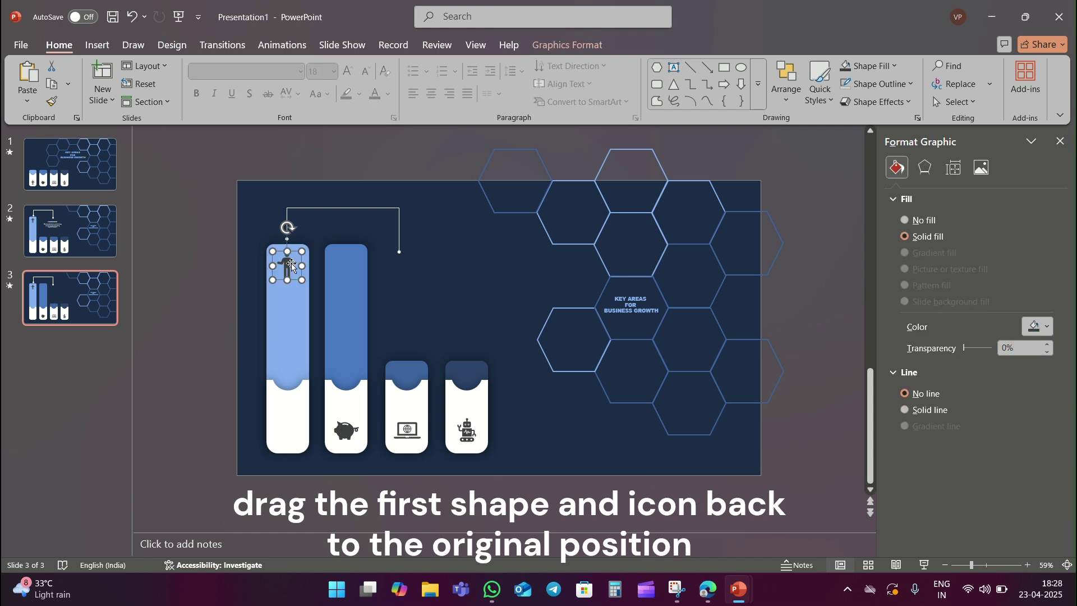
left_click_drag(288, 263, 275, 430)
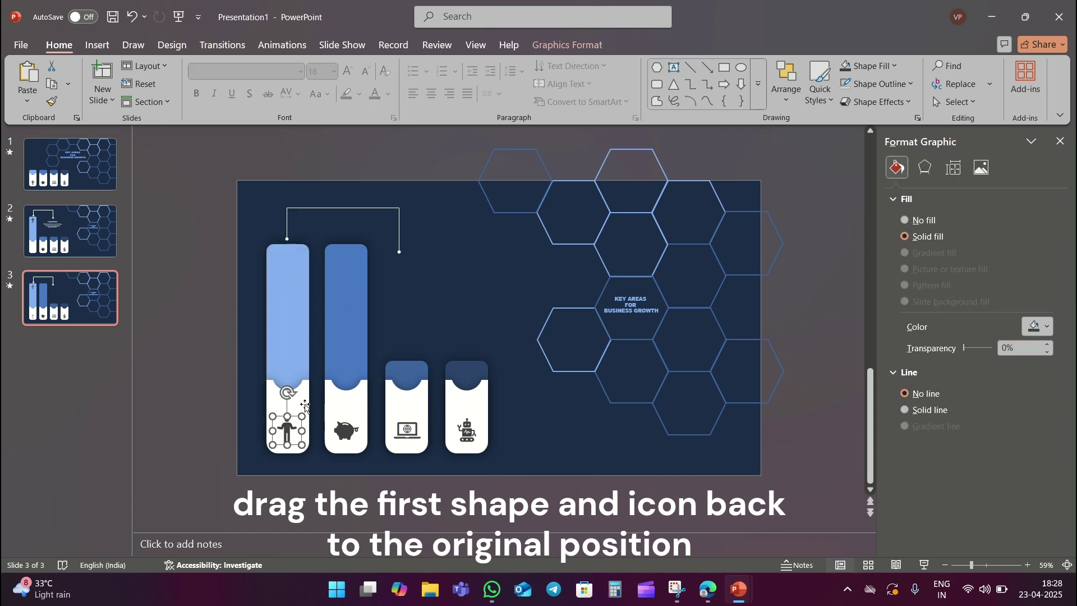
left_click(284, 254)
left_click_drag(288, 245, 281, 361)
left_click(344, 433)
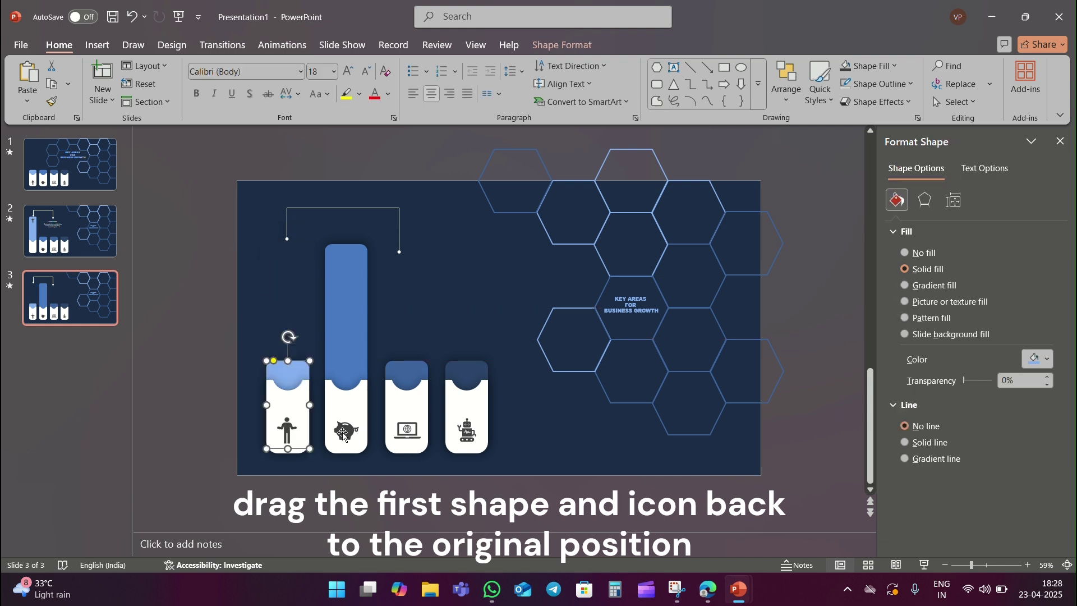
left_click_drag(345, 433, 354, 267)
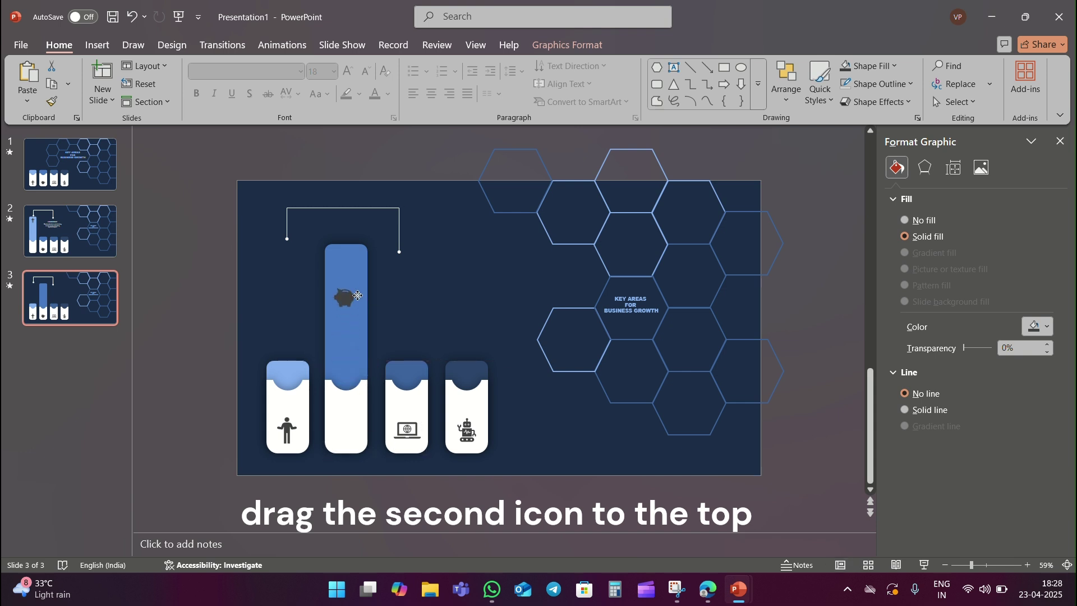
Shift the bracket lines over the piggy-bank card and paste the FINANCE text box beside them.
left_click(452, 261)
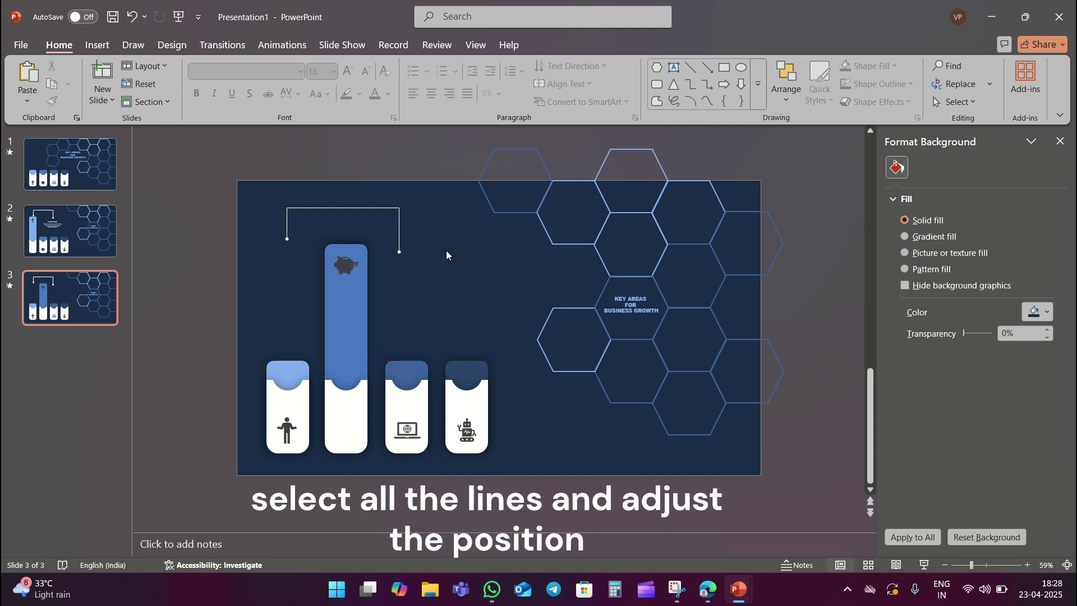
left_click(329, 211)
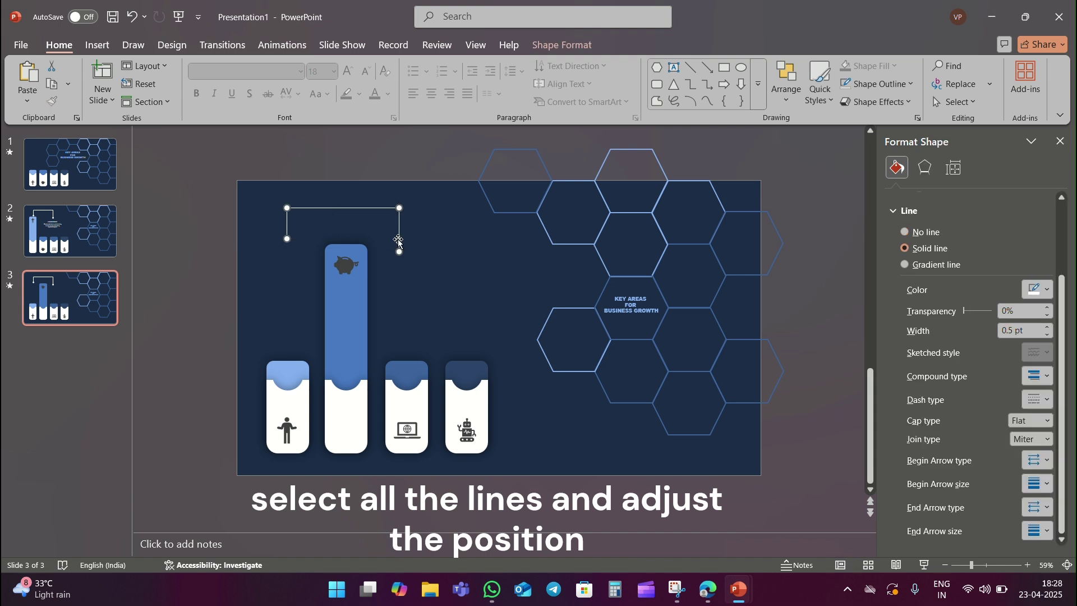
left_click_drag(343, 210, 402, 211)
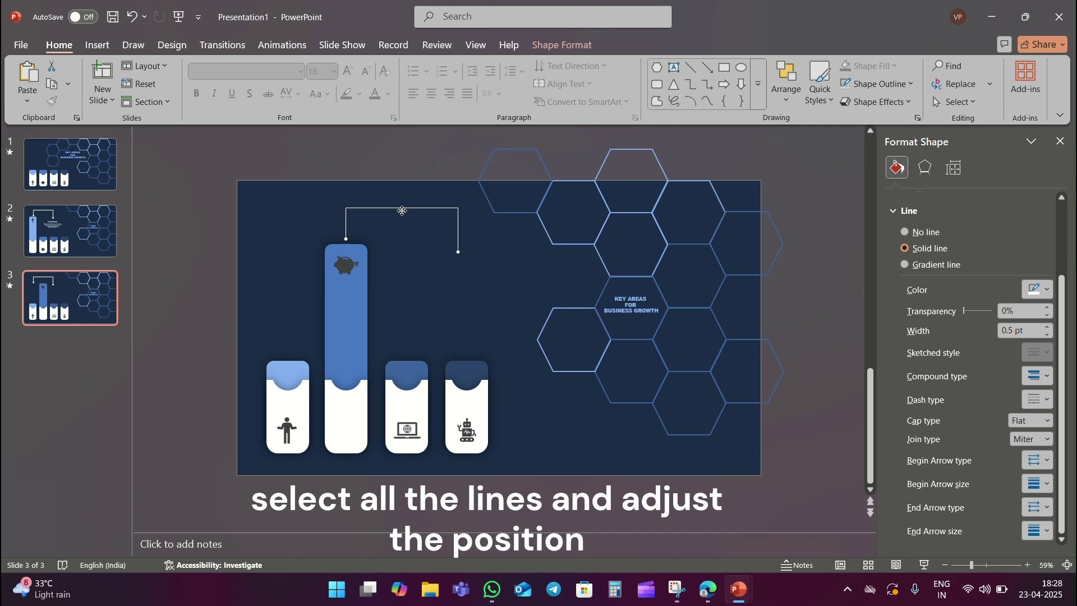
left_click_drag(401, 210, 402, 209)
left_click(510, 276)
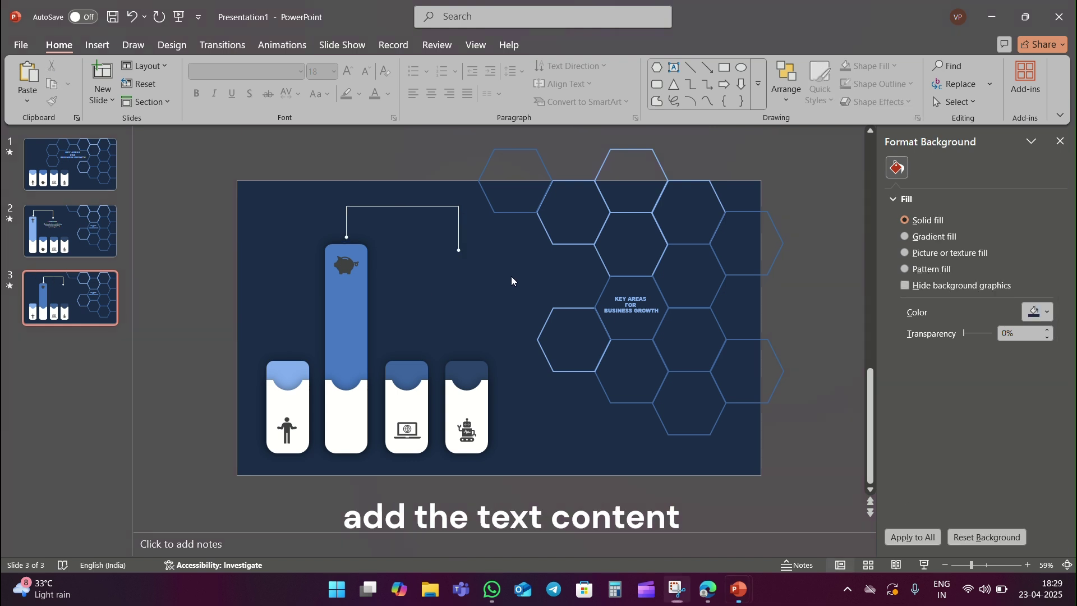
key("ctrl+v")
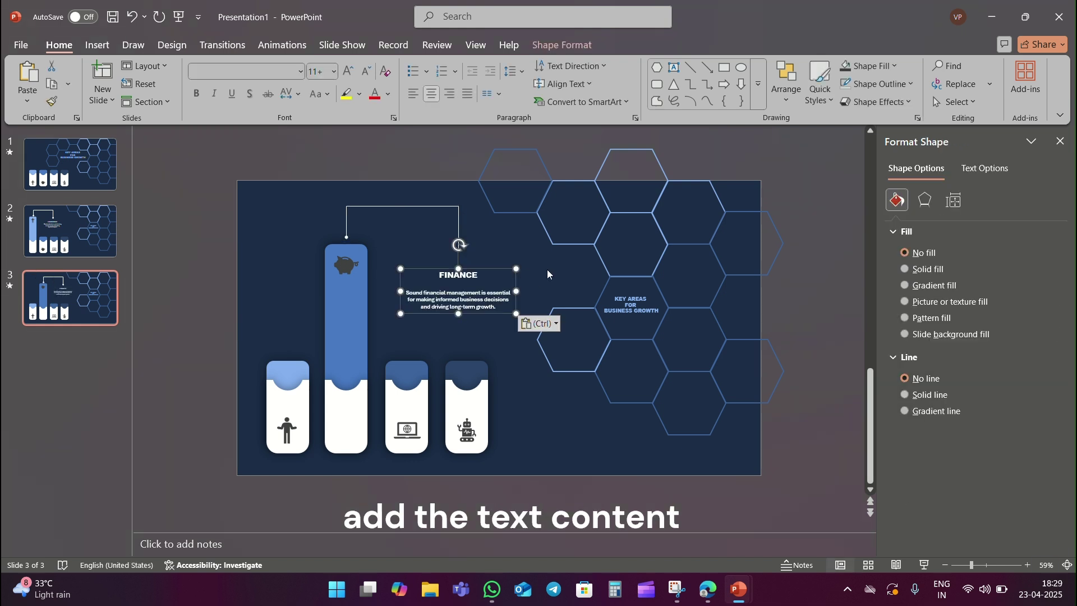
left_click(548, 268)
Duplicate slide 3 as a new slide 4 and delete its FINANCE text box.
right_click(89, 297)
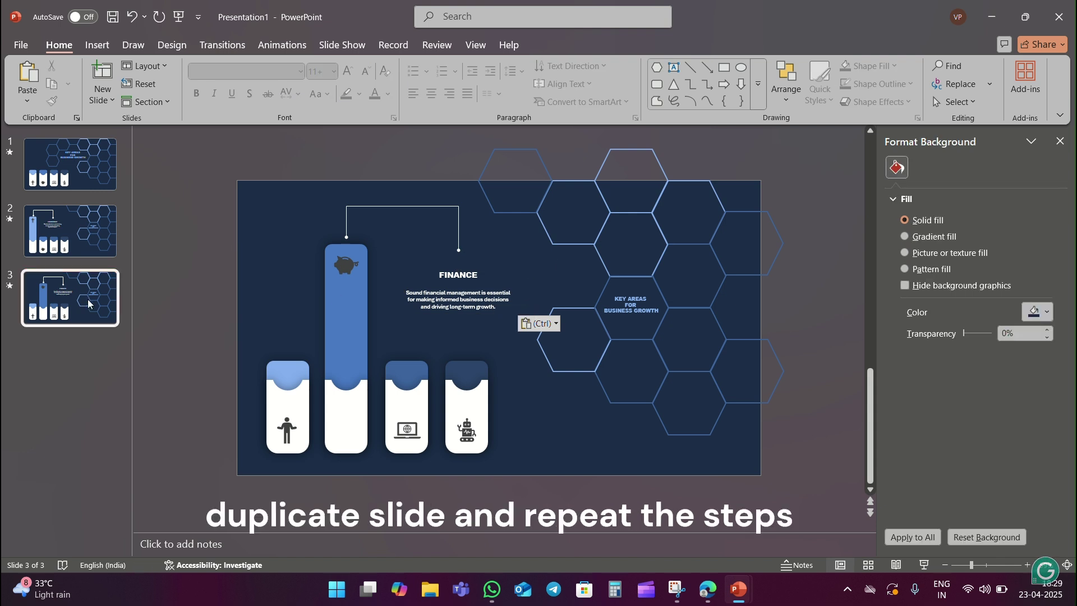
left_click(151, 372)
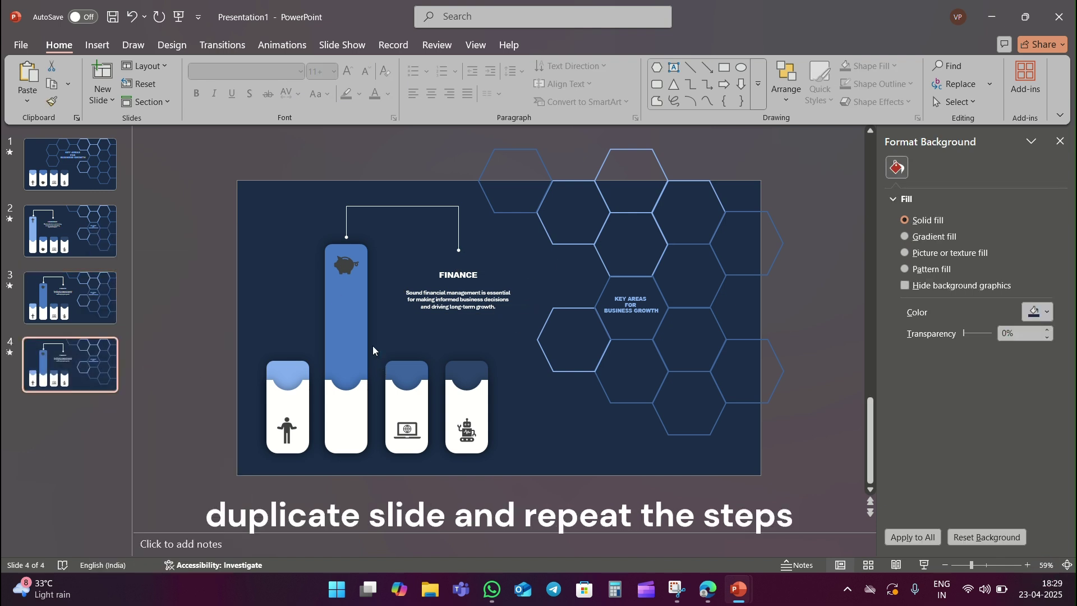
left_click(445, 303)
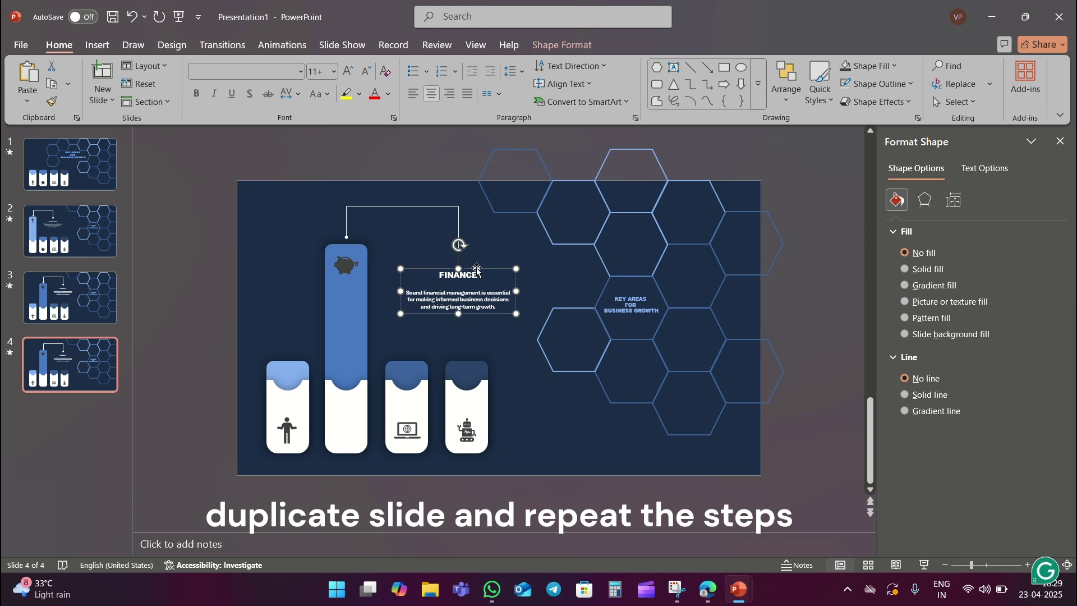
key("Delete")
Stretch the laptop card to full height and shrink the piggy-bank card, with its icon, back down.
left_click(407, 376)
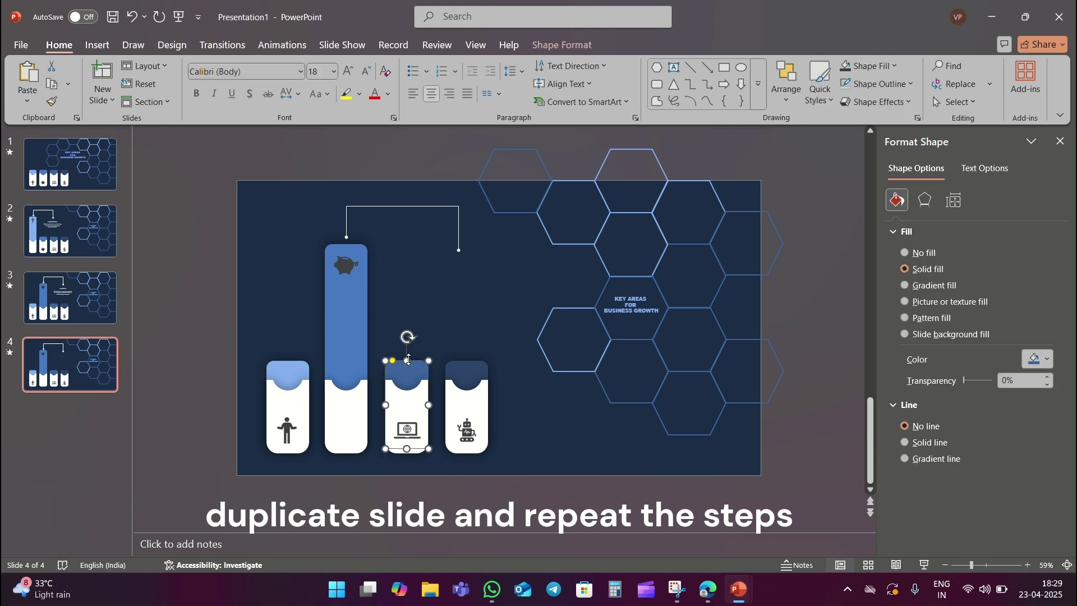
left_click_drag(406, 362, 400, 245)
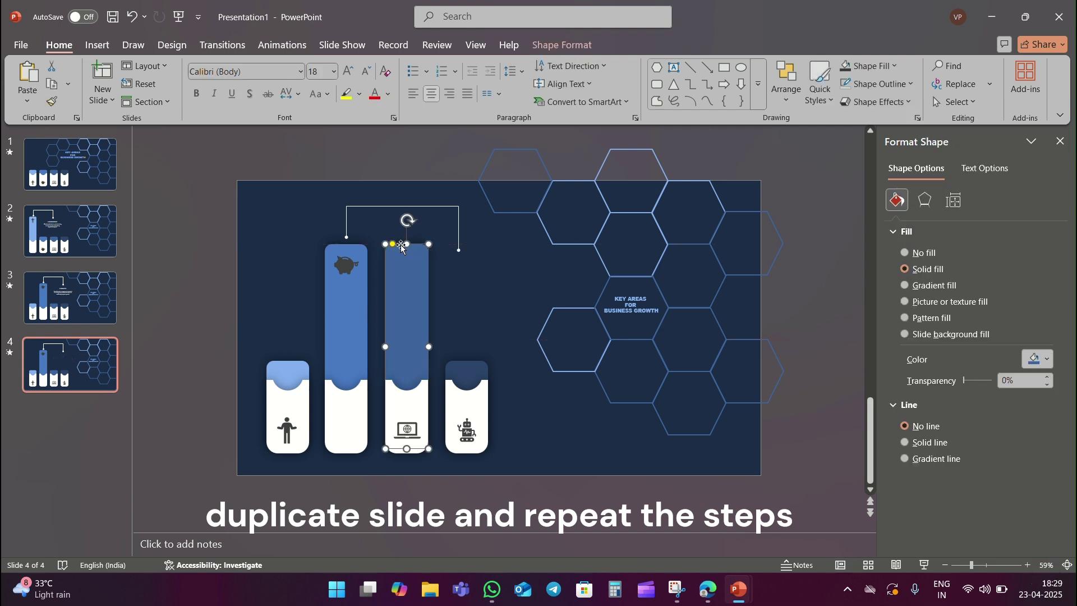
left_click(345, 268)
left_click_drag(345, 268, 342, 434)
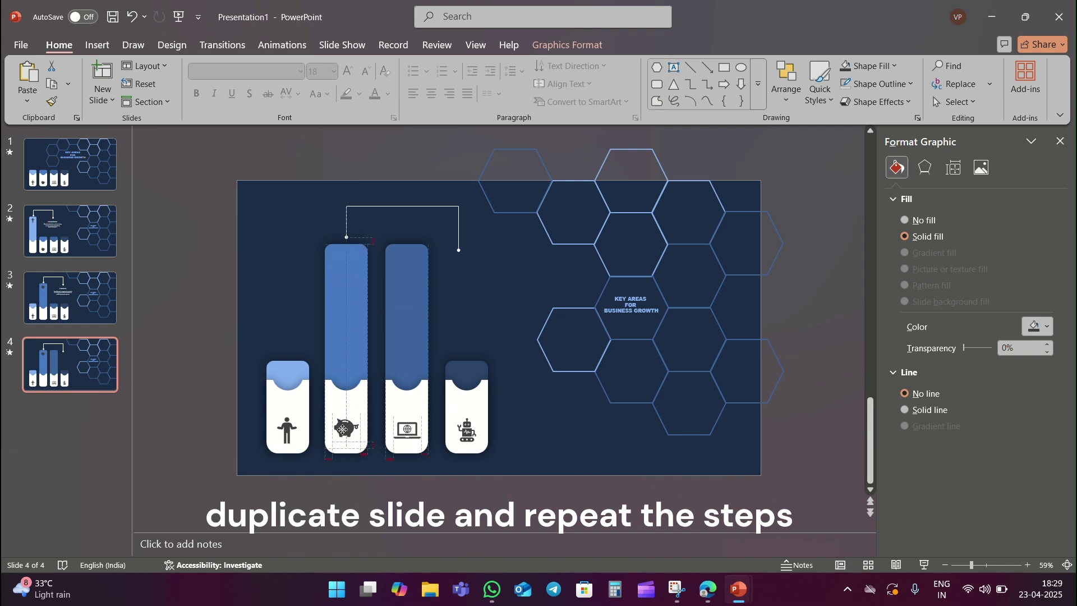
left_click(351, 300)
left_click_drag(346, 245, 353, 356)
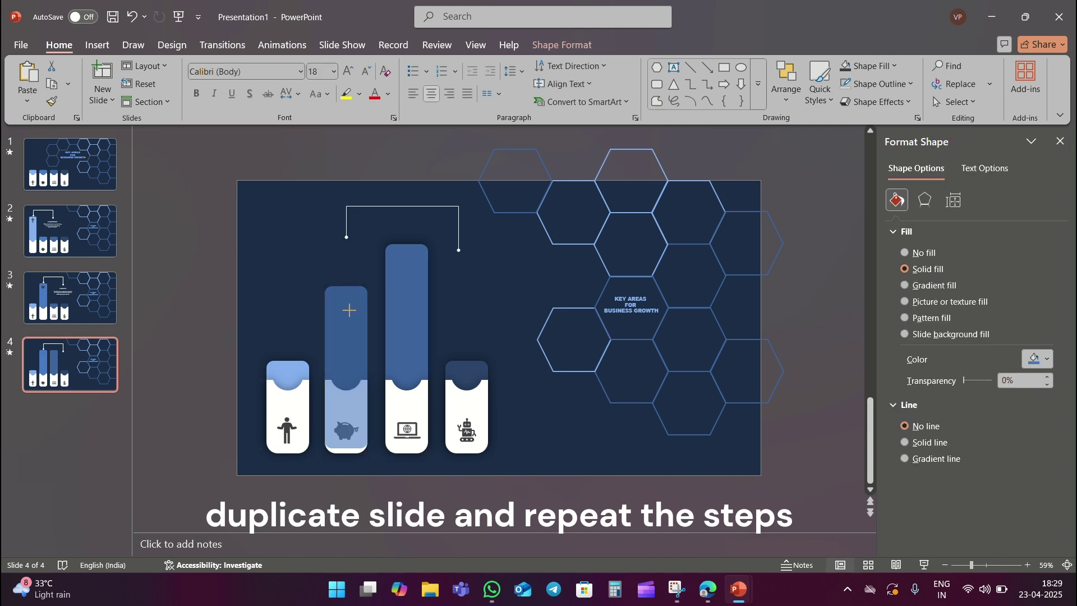
Move the laptop icon up to the top of the tall laptop card.
left_click(408, 425)
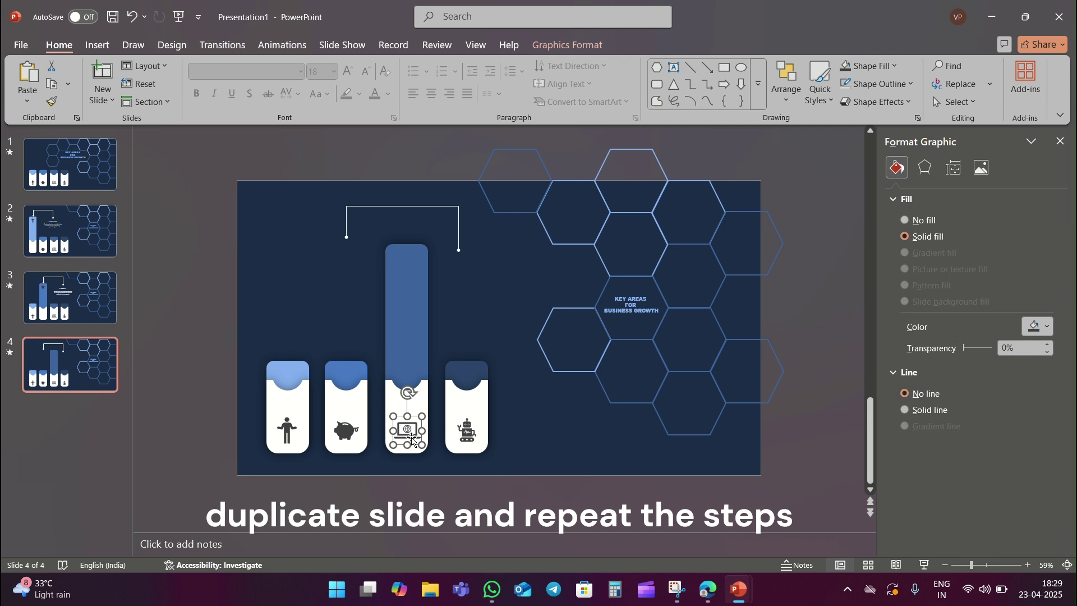
left_click_drag(407, 425, 400, 270)
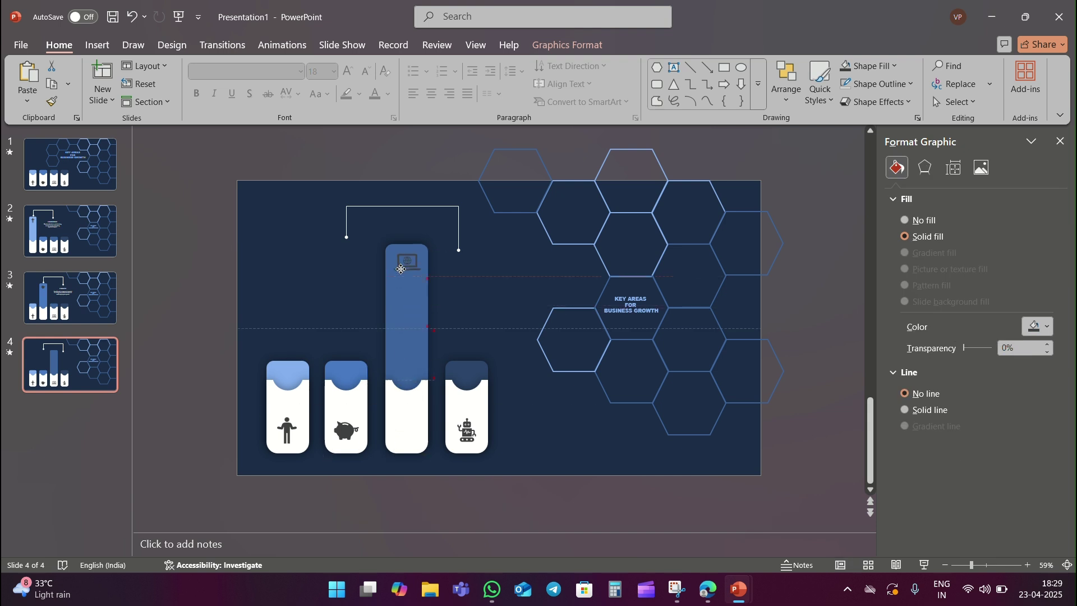
left_click(463, 247)
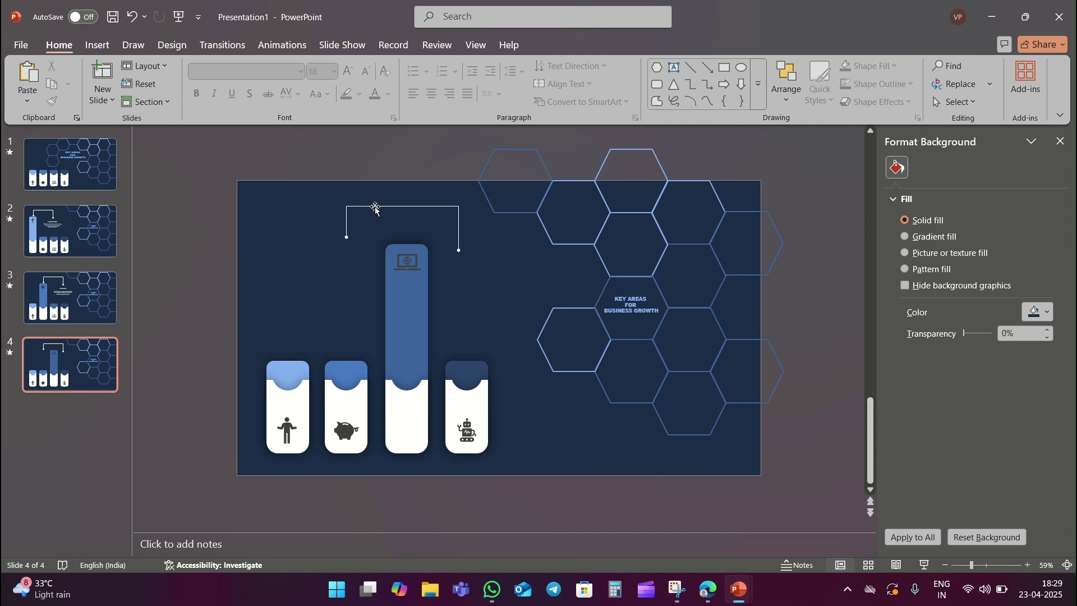
Realign the elbow connector's segments so the bracket points at the tall laptop card.
left_click(345, 222)
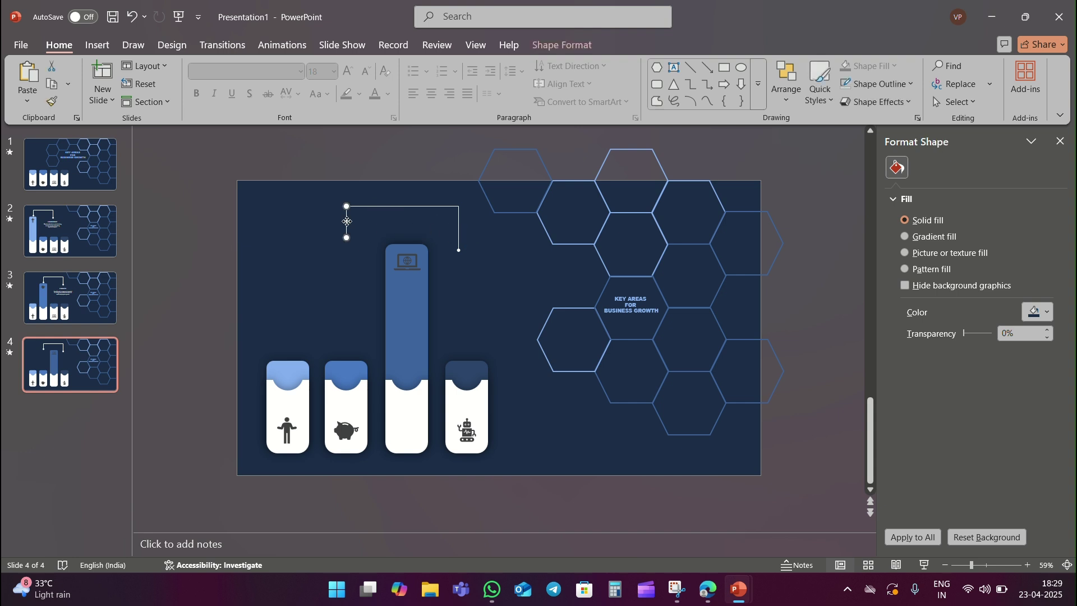
left_click_drag(345, 222, 406, 220)
left_click(407, 219)
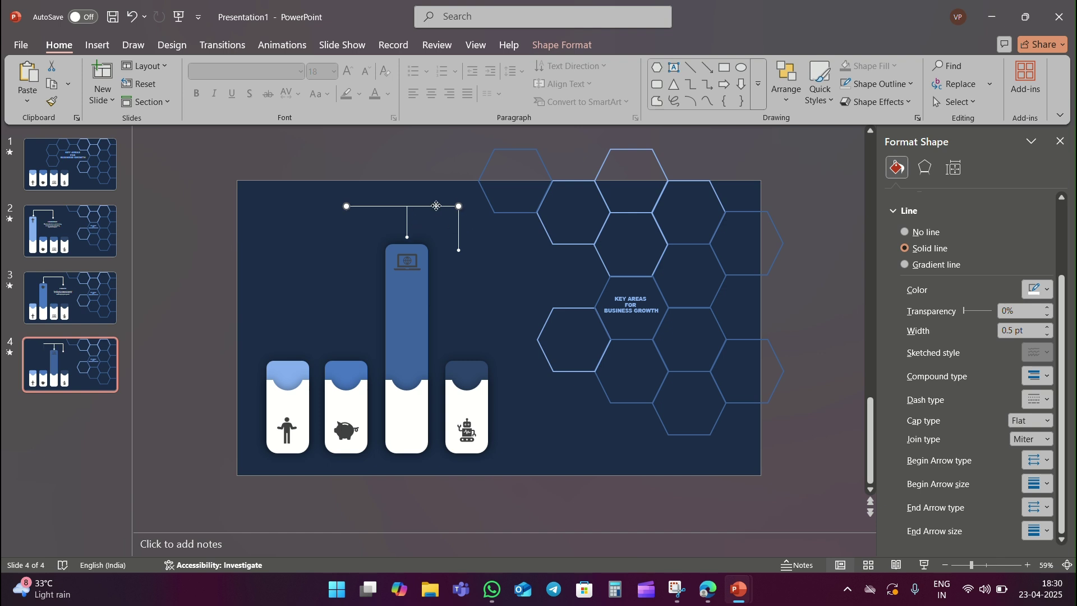
left_click_drag(436, 207, 381, 206)
mouse_move(459, 232)
left_mouse_down()
mouse_move(314, 236)
mouse_move(309, 208)
left_mouse_up()
left_click(296, 208)
left_click(345, 240)
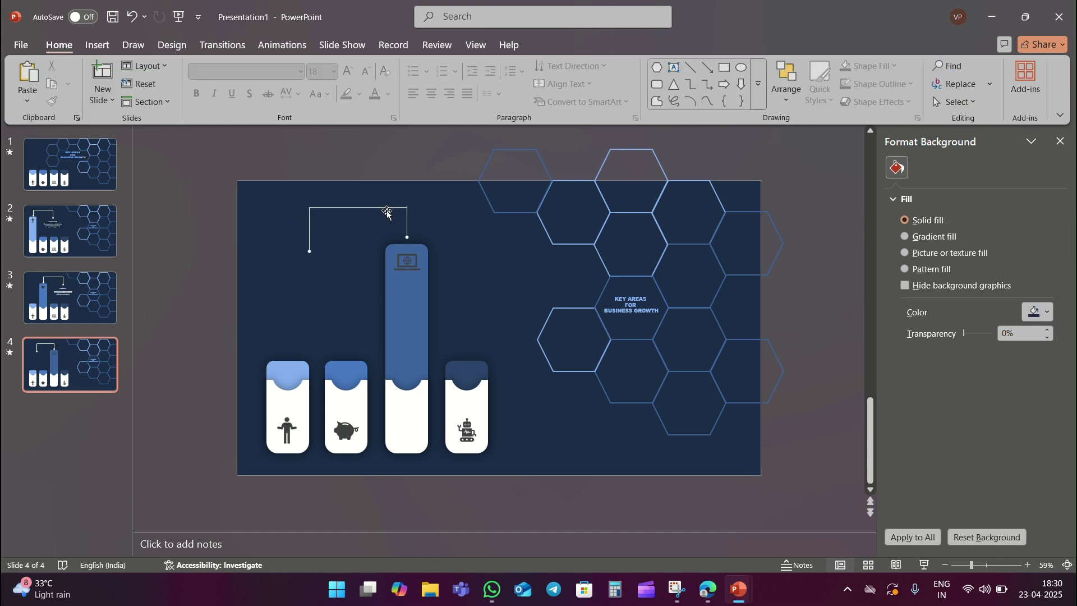
left_click(387, 209)
left_click(362, 220)
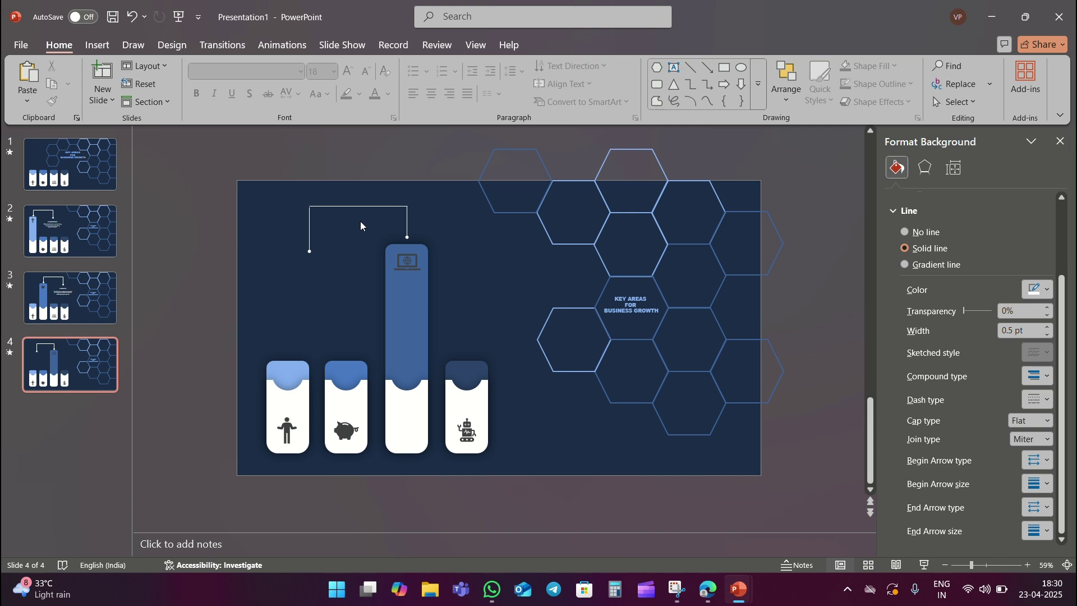
left_click(308, 223)
left_click(325, 230)
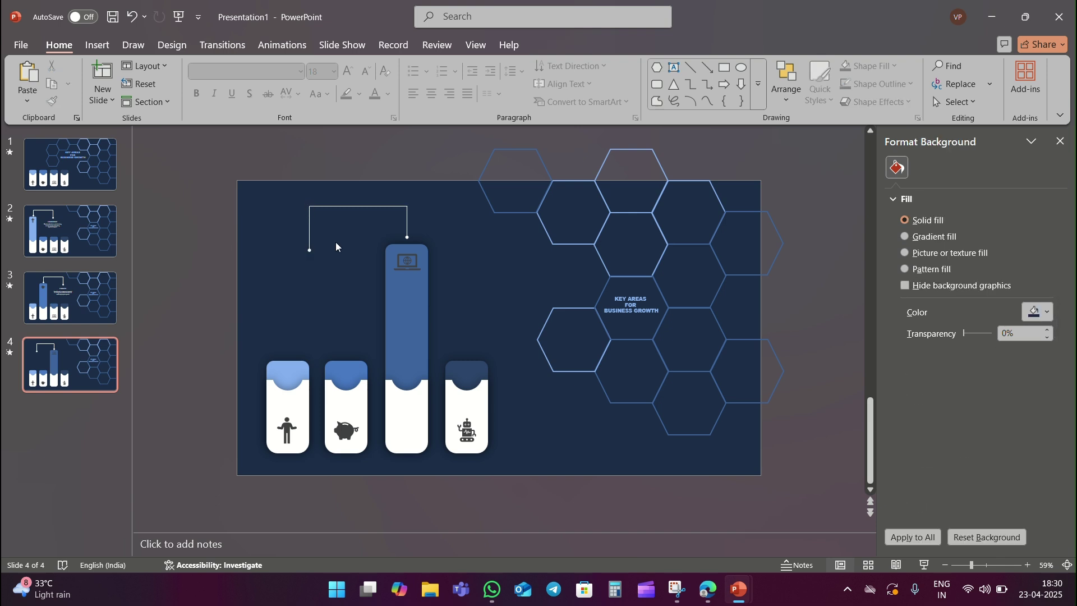
key("ctrl+z")
Paste the DIGITAL MARKETING text block and make the laptop icon white.
key("ctrl+v")
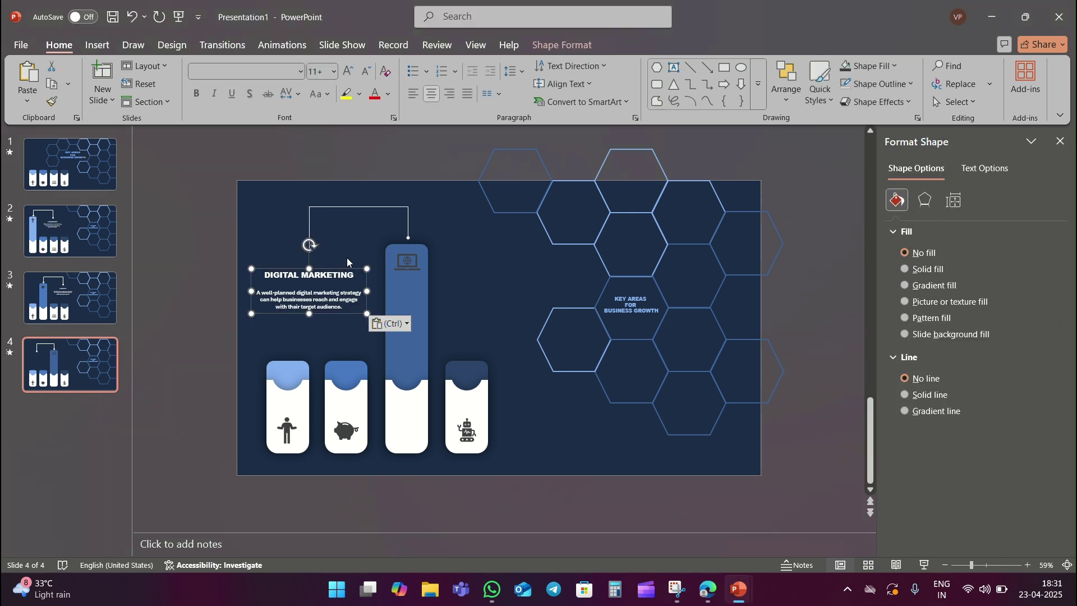
left_click(408, 266)
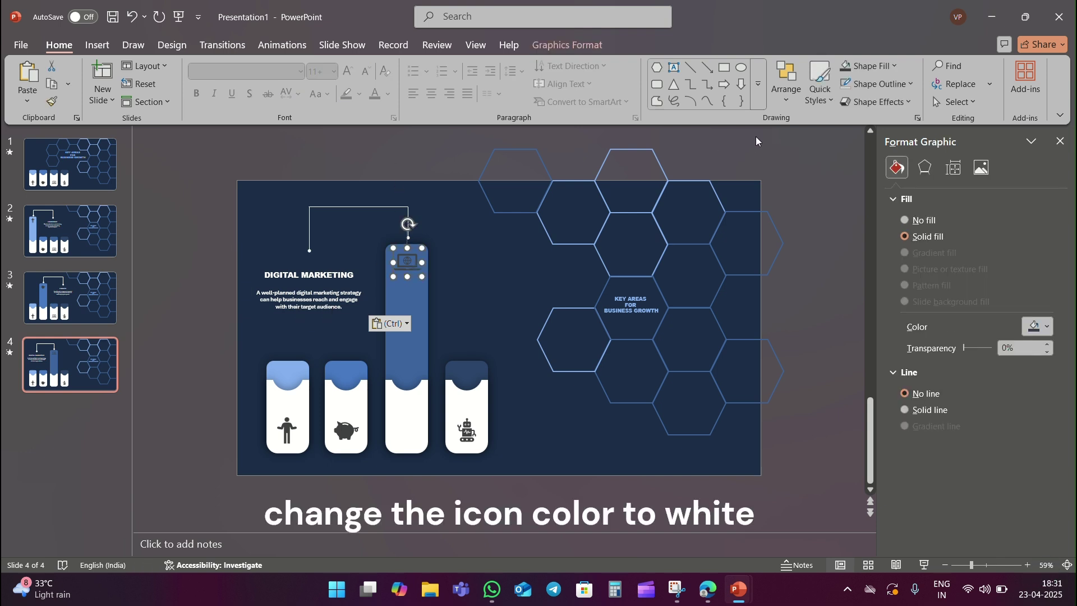
left_click(1038, 330)
left_click(891, 74)
left_click(501, 288)
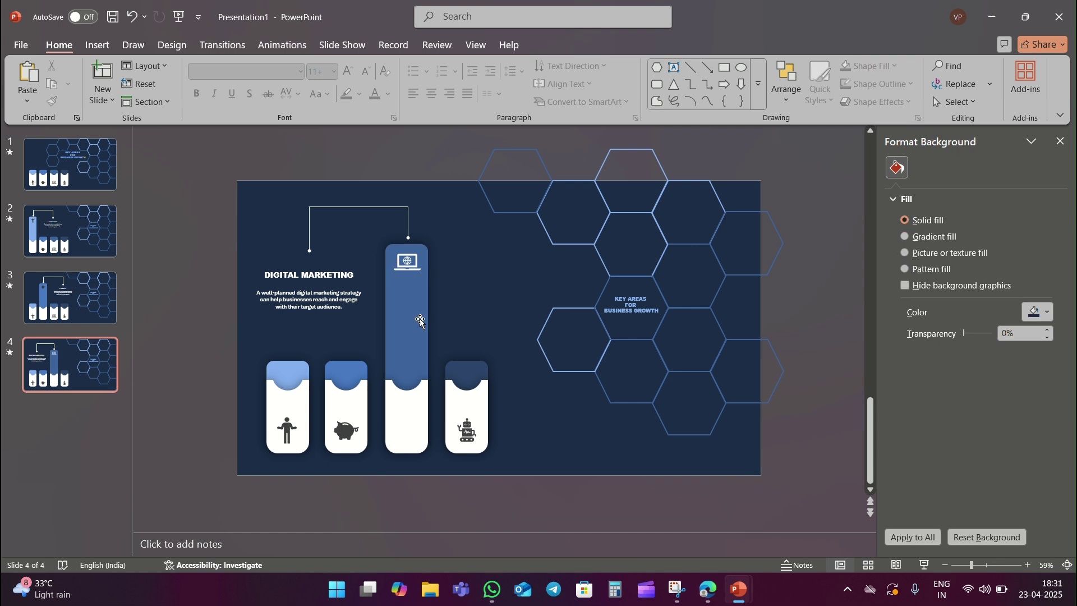
Duplicate slide 4 as slide 5 and stretch the robot card up to full height.
right_click(88, 366)
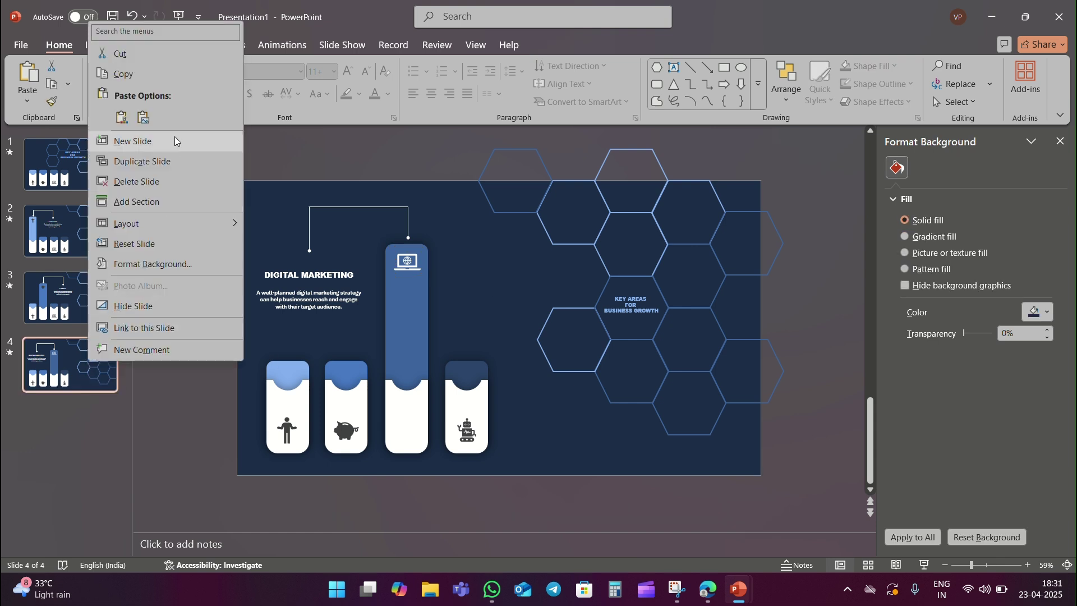
left_click(170, 153)
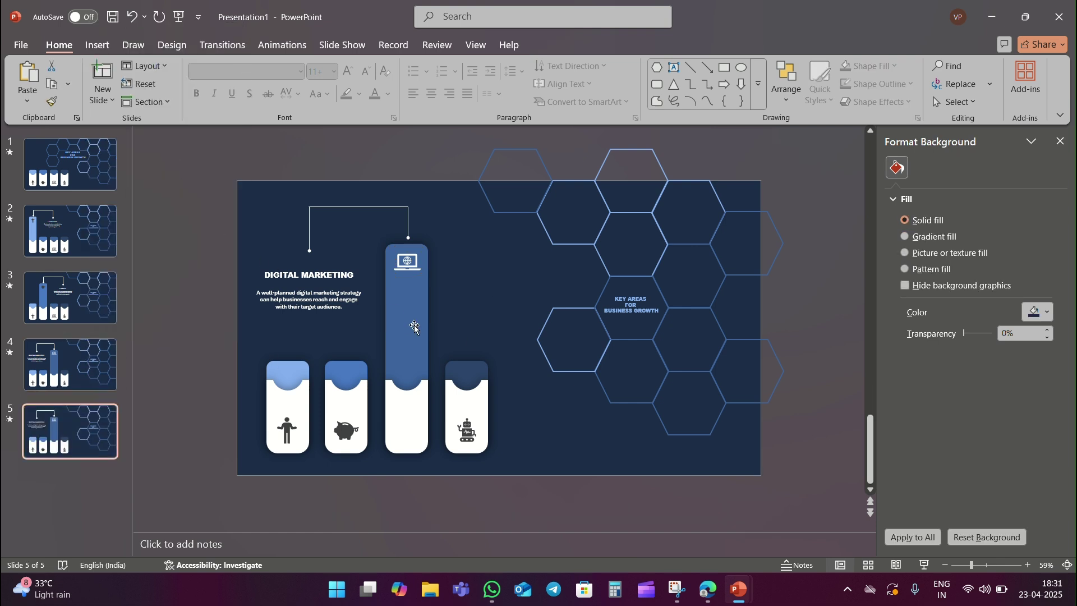
left_click(470, 385)
left_click_drag(466, 362, 479, 242)
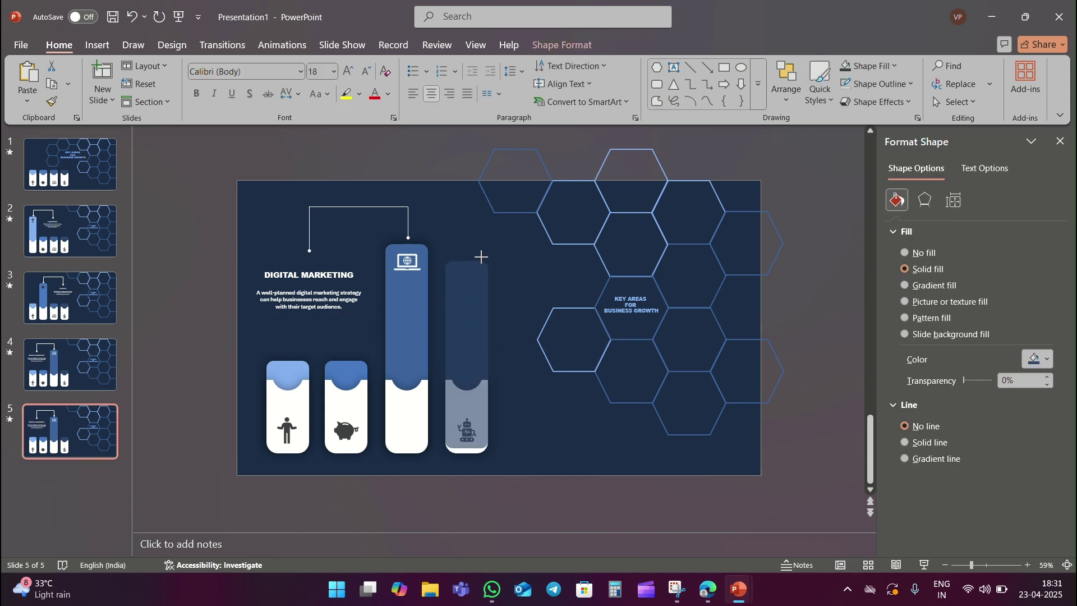
Move the laptop icon down into its base and shorten the laptop card to match the others.
left_click(411, 268)
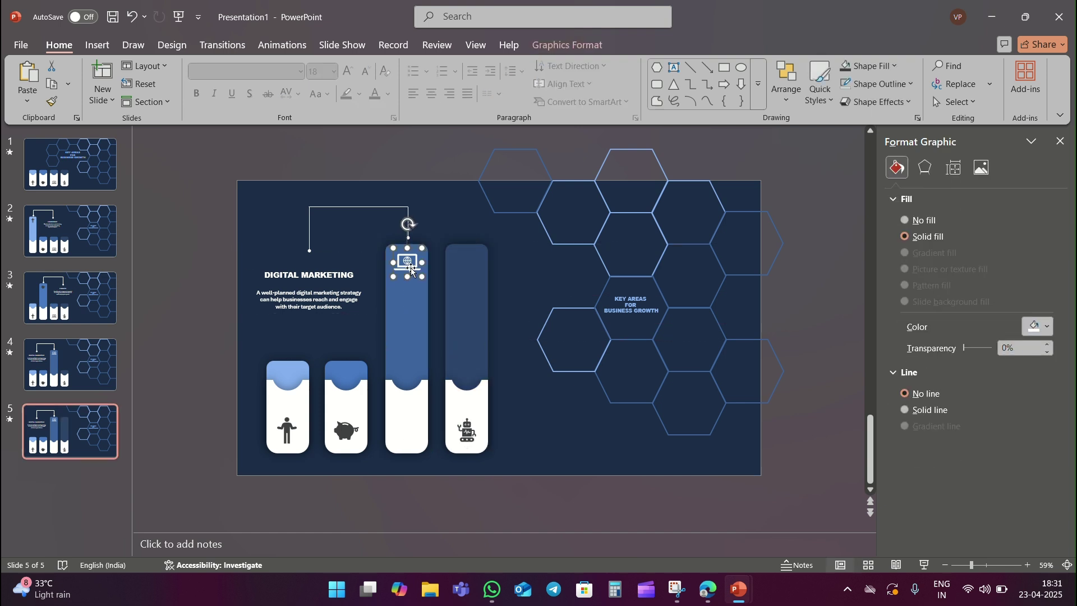
left_click_drag(410, 268, 405, 432)
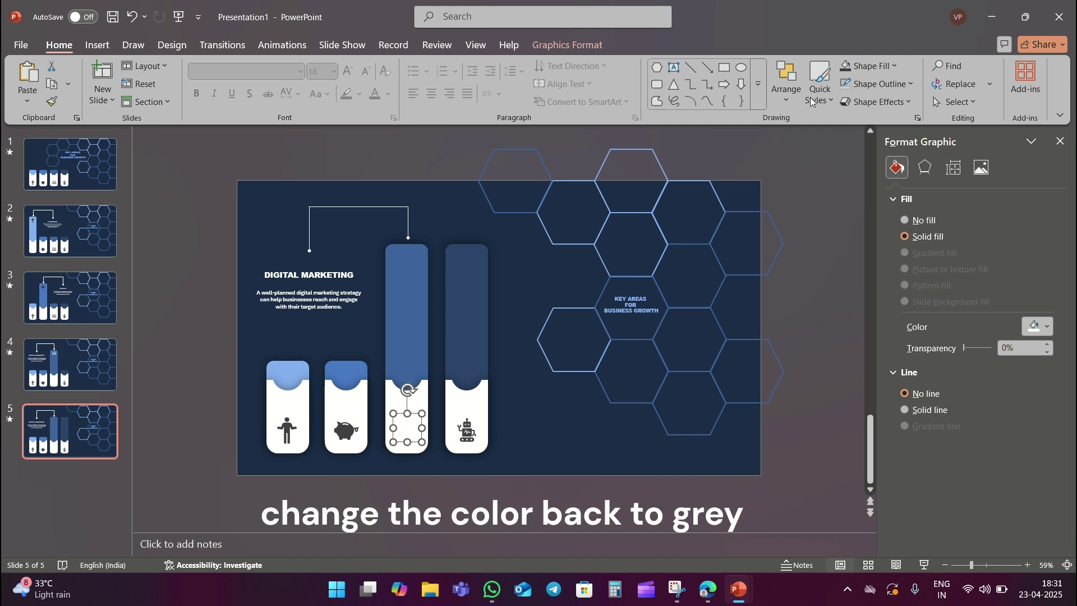
left_click(406, 290)
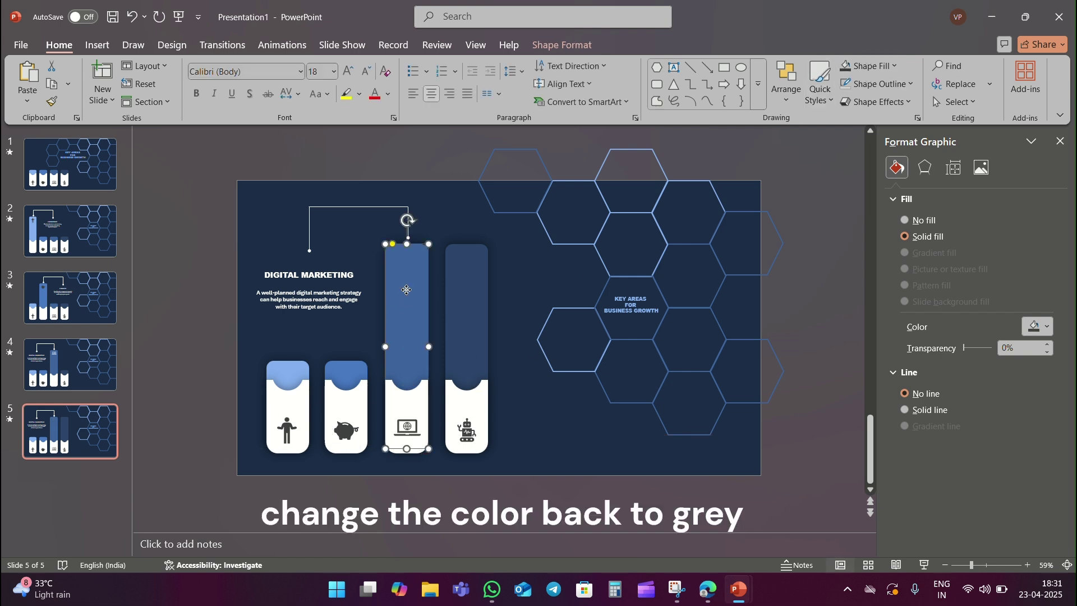
left_click_drag(406, 244, 407, 360)
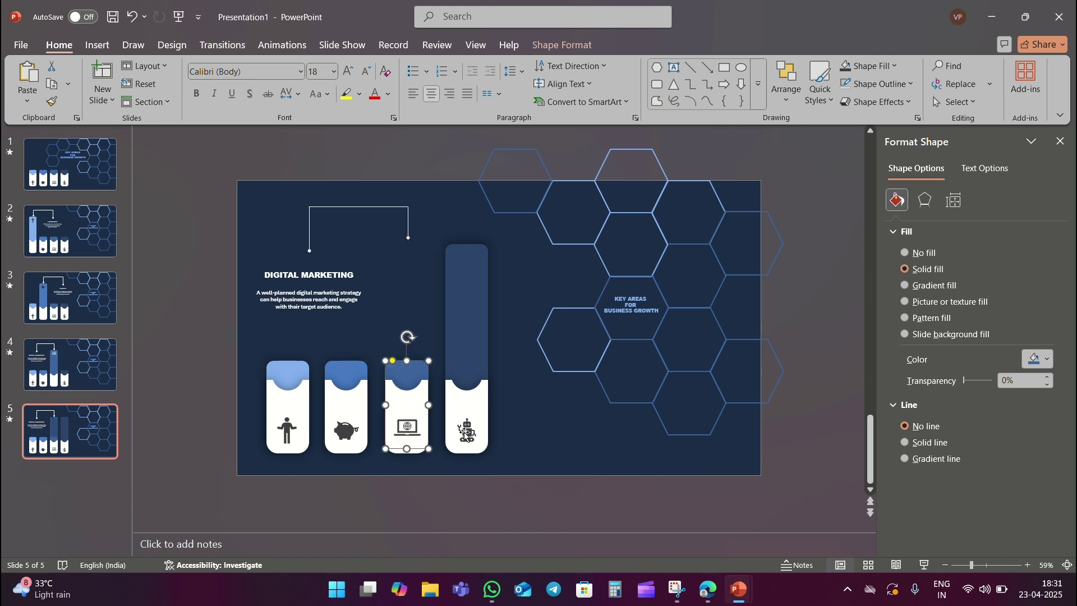
Place the robot icon at the top of the tall card and fill it white.
left_click_drag(466, 434, 469, 267)
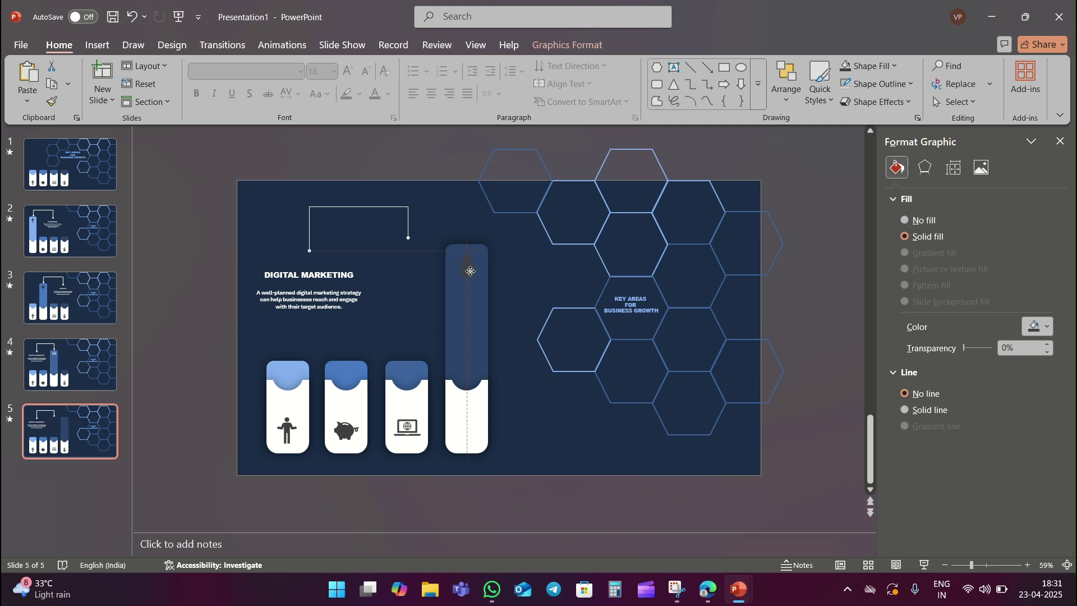
left_click_drag(470, 270, 469, 269)
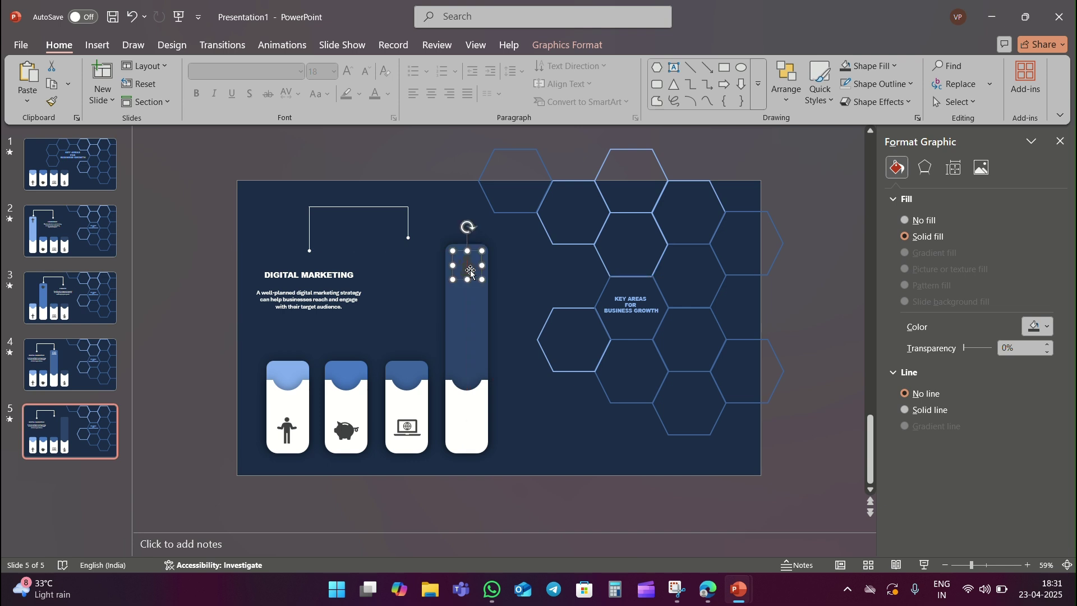
left_click(879, 69)
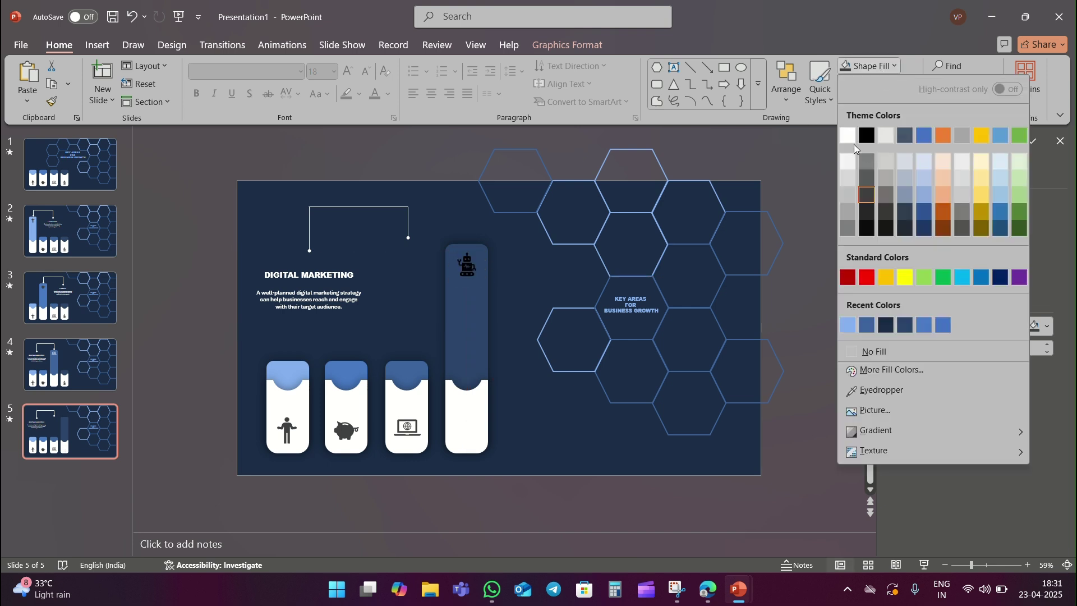
left_click(850, 135)
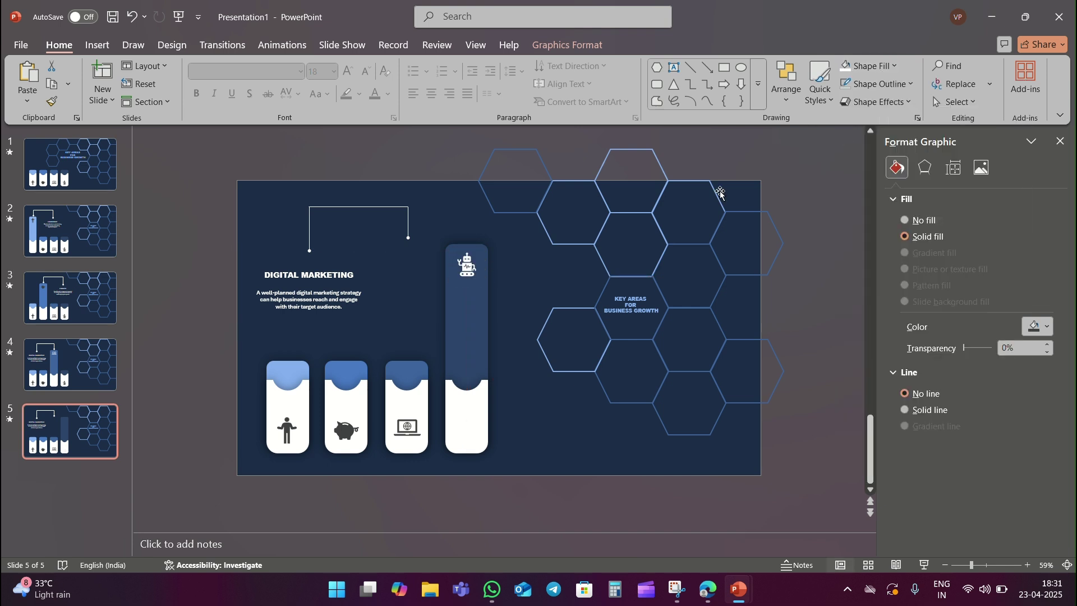
left_click(519, 295)
left_click(321, 280)
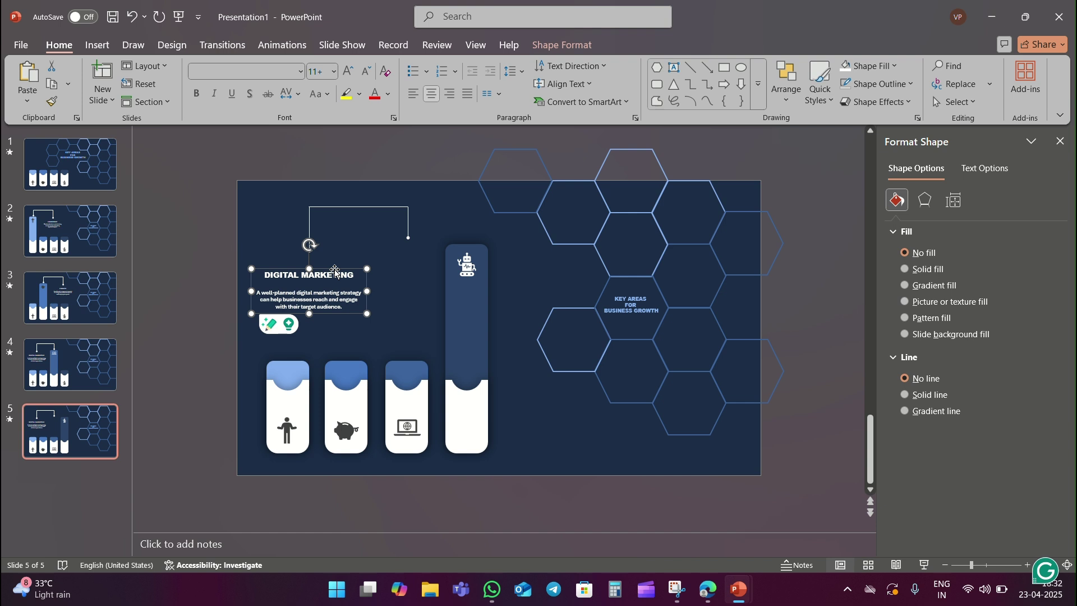
Swap the DIGITAL MARKETING text for the TECHNOLOGY block and point the connector at the robot card.
key("Delete")
left_click(407, 223)
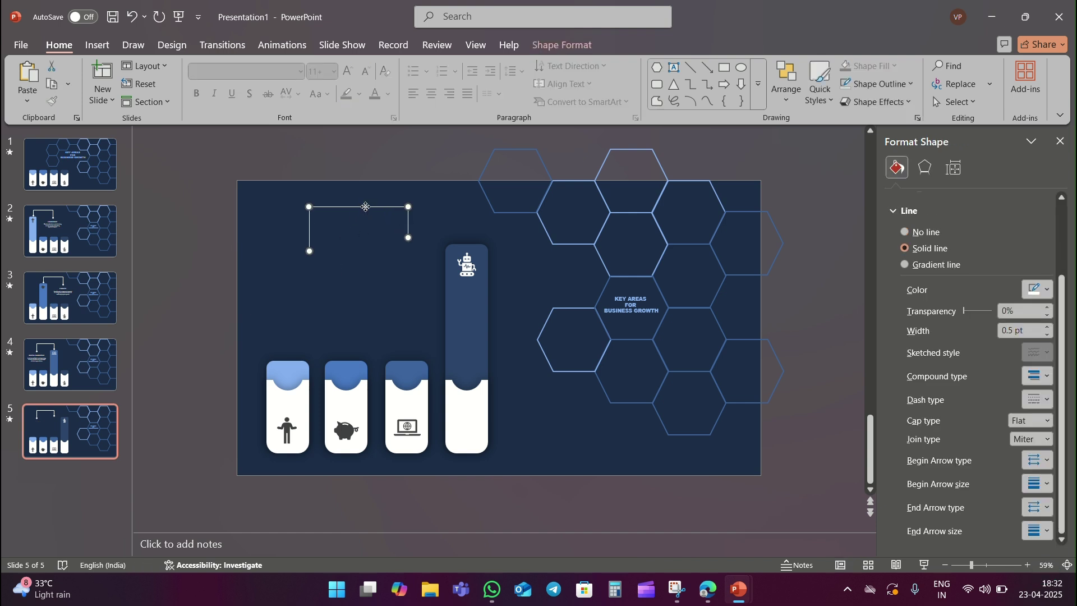
left_click_drag(365, 207, 425, 208)
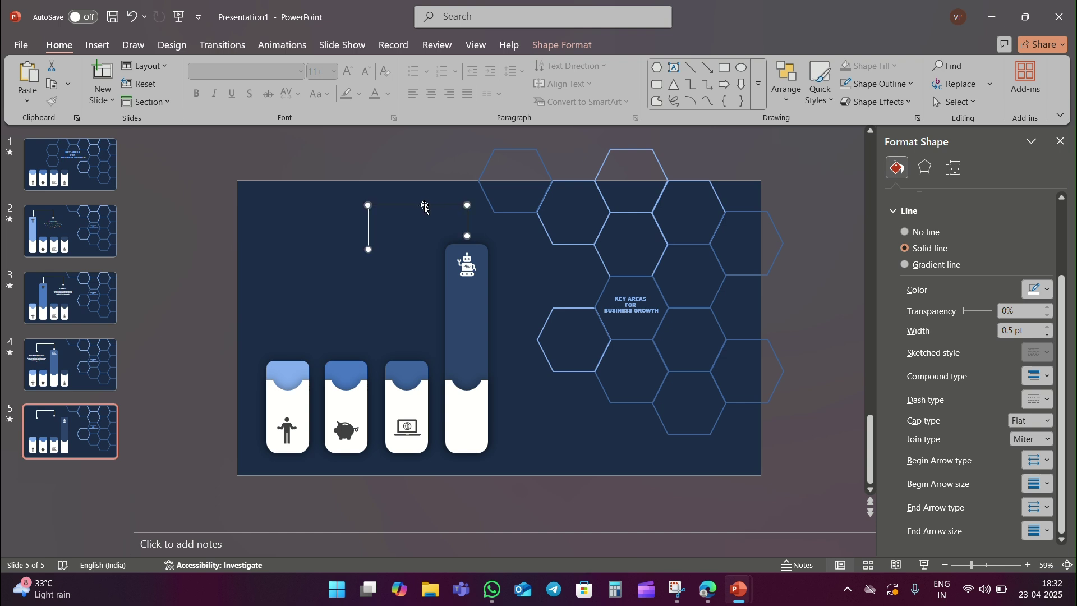
left_click_drag(367, 230, 368, 232)
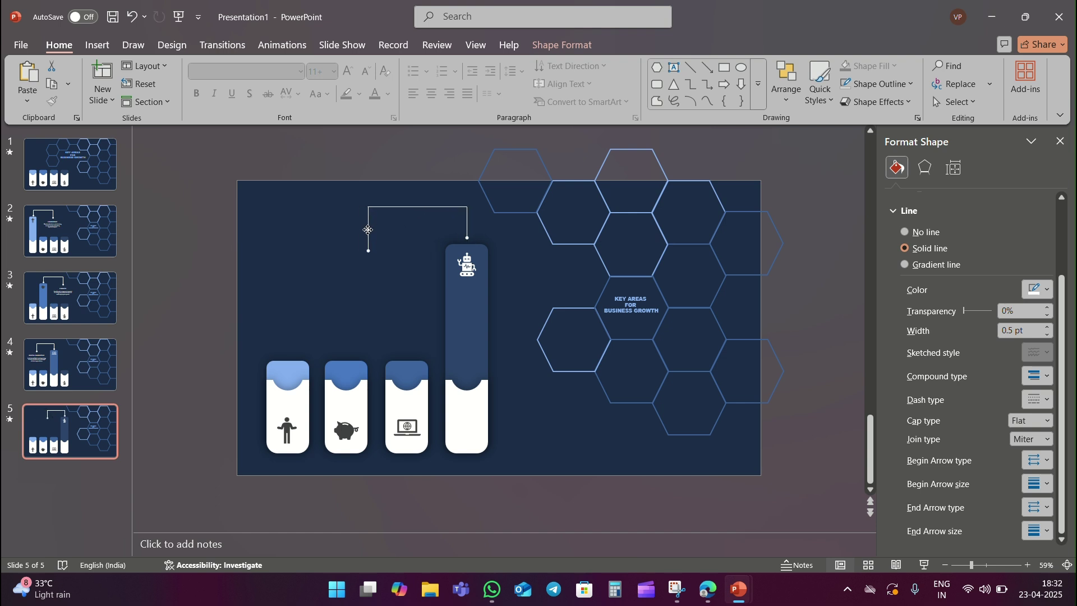
left_click(376, 231)
left_click(367, 227)
mouse_move(368, 225)
left_mouse_down()
mouse_move(345, 224)
mouse_move(345, 206)
left_mouse_up()
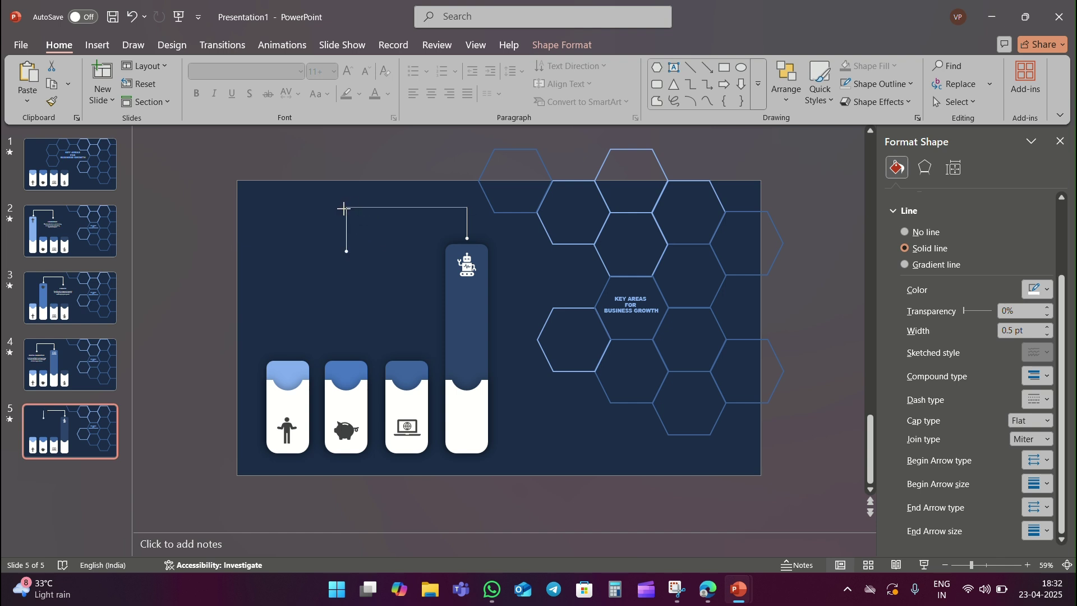
left_click(396, 237)
key("ctrl+z")
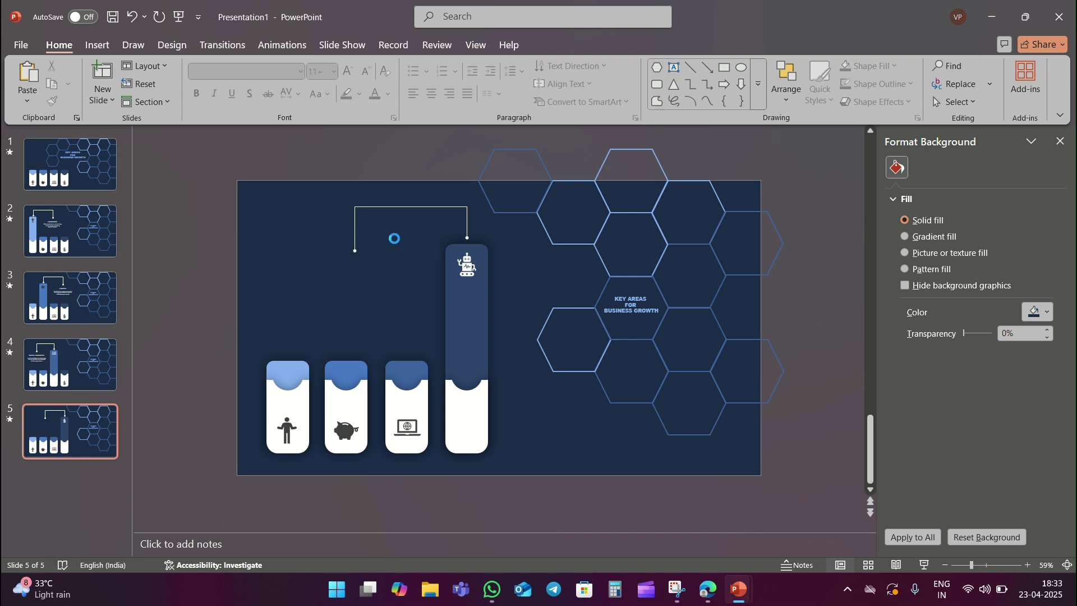
key("ctrl+v")
left_click(396, 237)
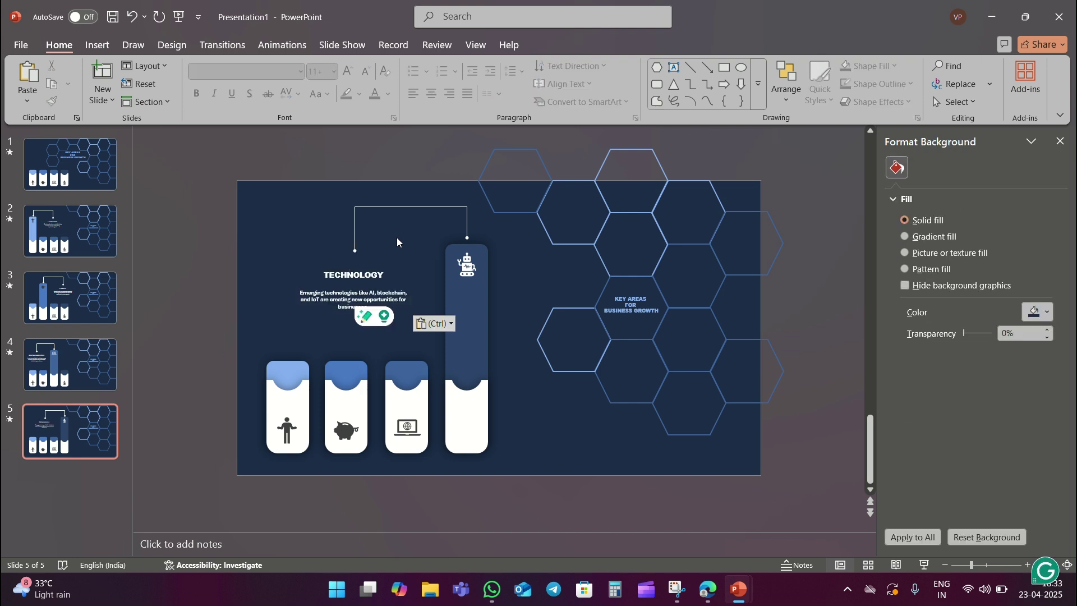
On slide 1, select the upper-left and lower hexagons.
left_click(87, 176)
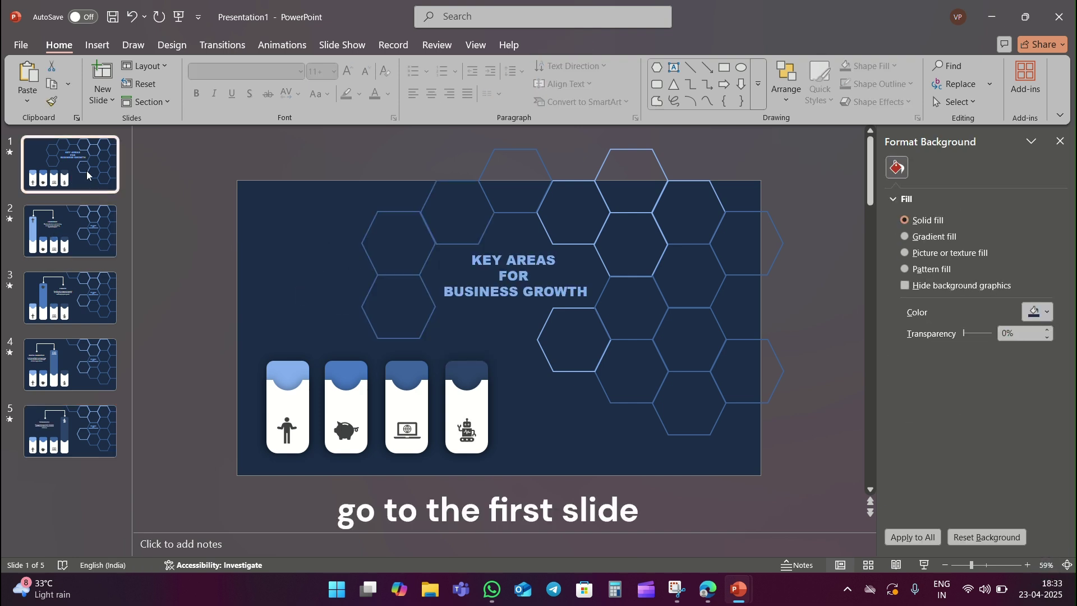
left_click(369, 255)
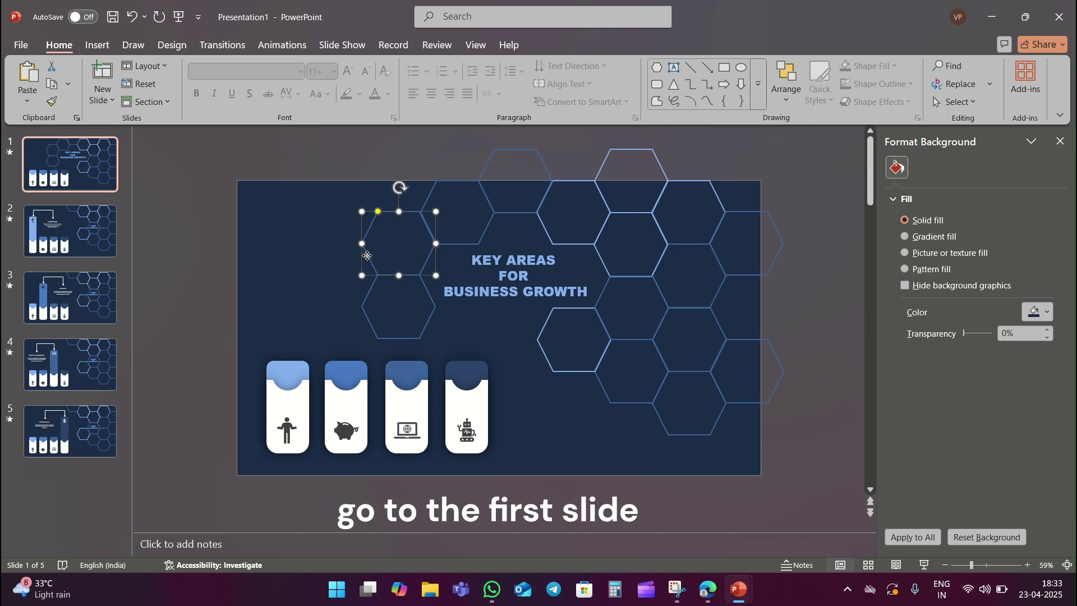
left_click(367, 321, "shift")
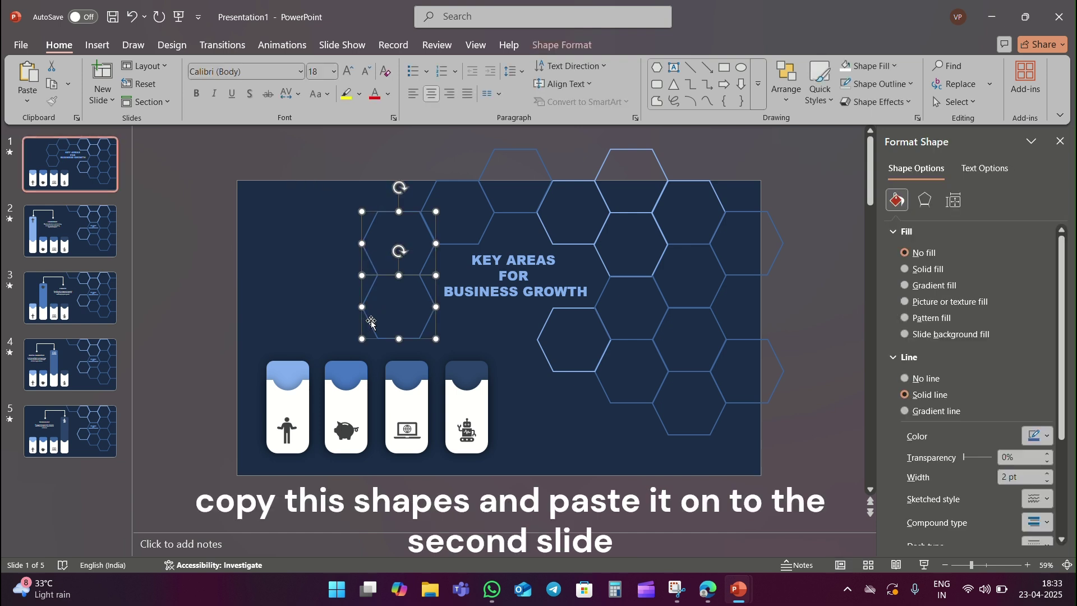
Paste the two hexagons onto slide 2's honeycomb edge.
left_click(118, 230)
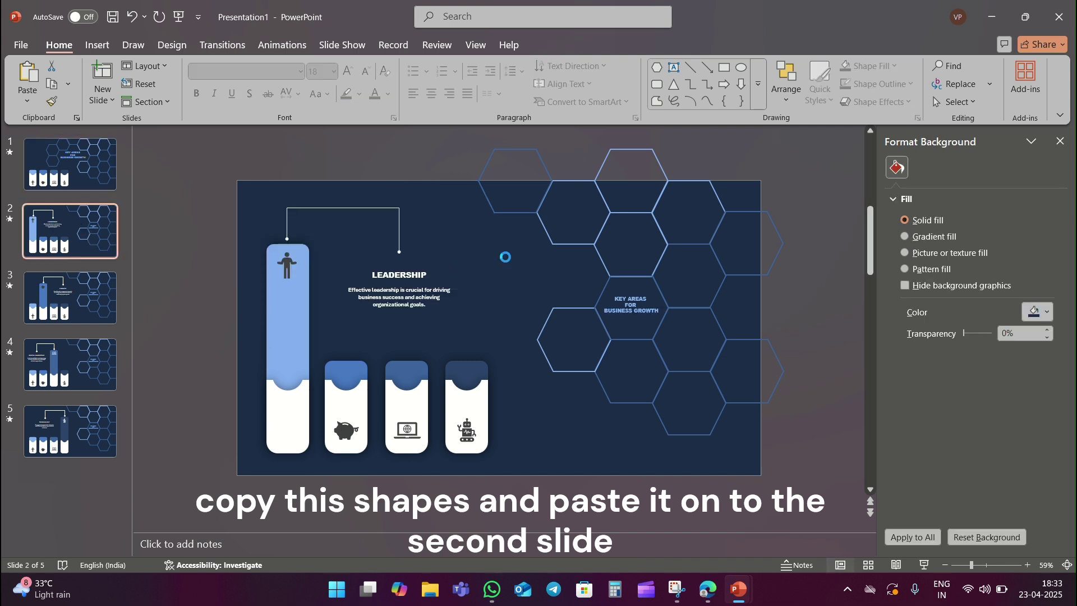
key("ctrl+v")
left_click_drag(435, 255, 545, 271)
key("ctrl+z")
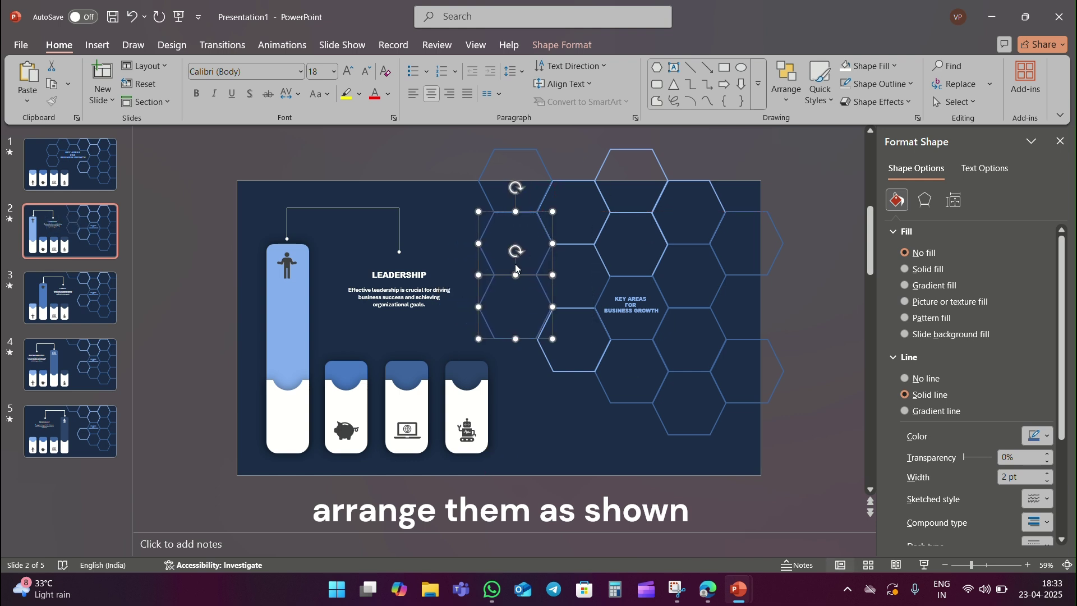
Select both the upper and lower hexagon pairs on slide 2.
left_click(505, 307)
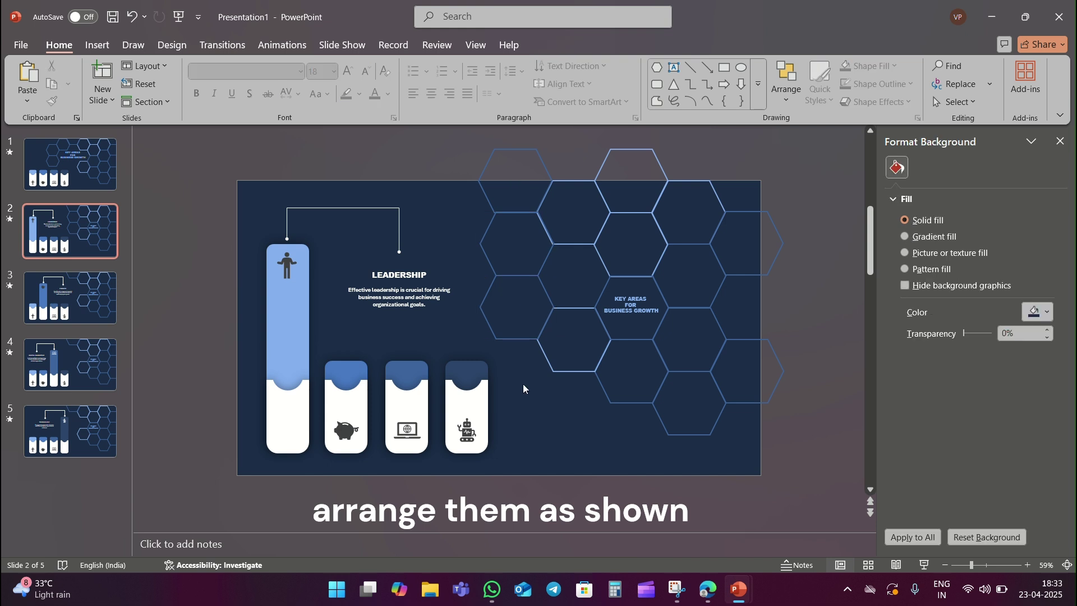
left_click(489, 262)
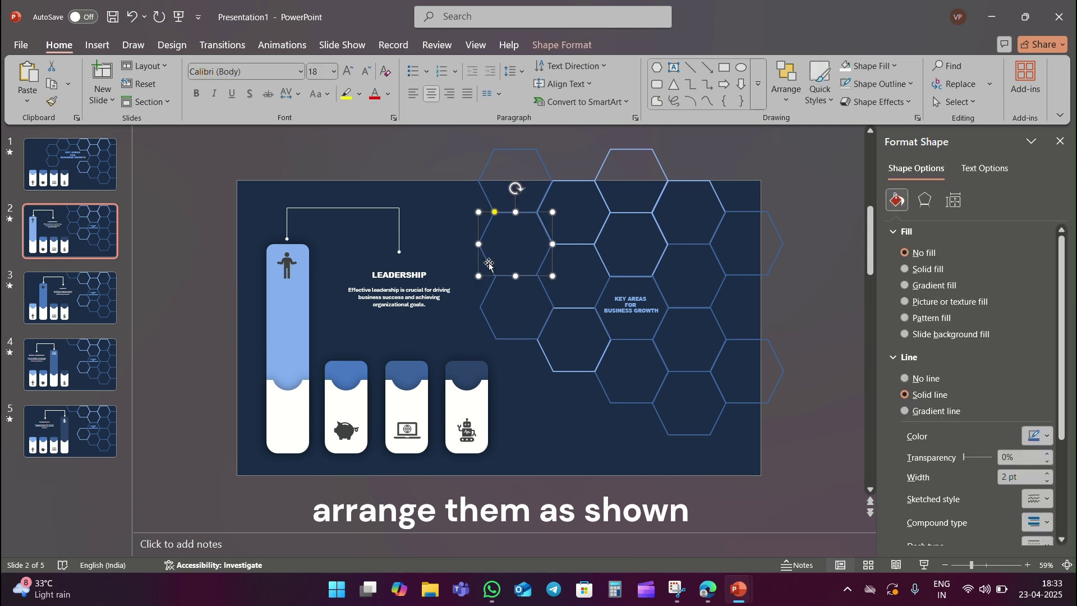
left_click(512, 335)
left_click(532, 354)
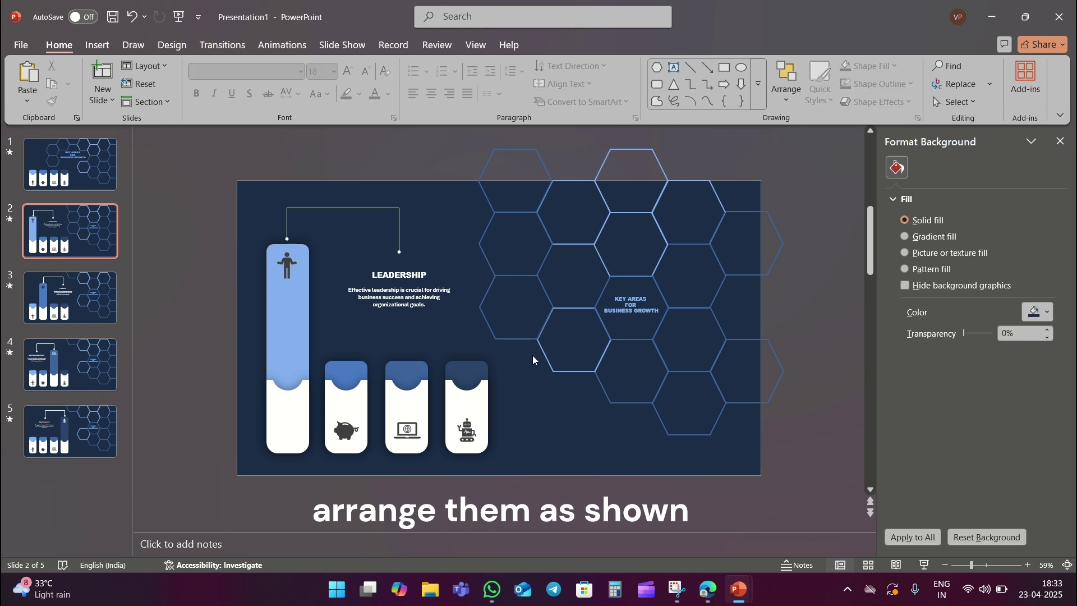
left_click(514, 266)
left_click(492, 330, "shift")
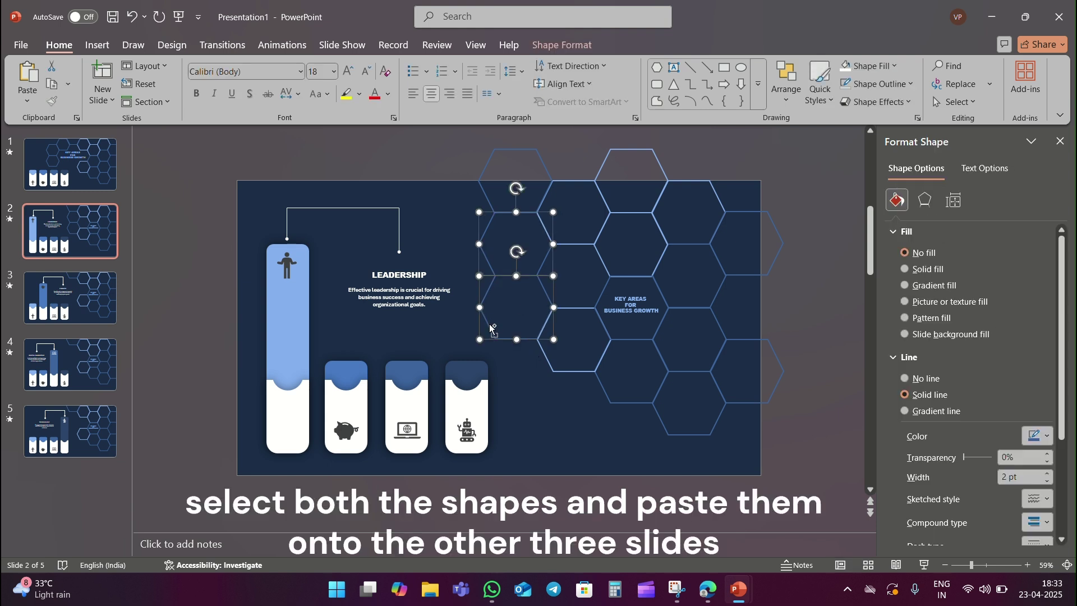
left_click(87, 299)
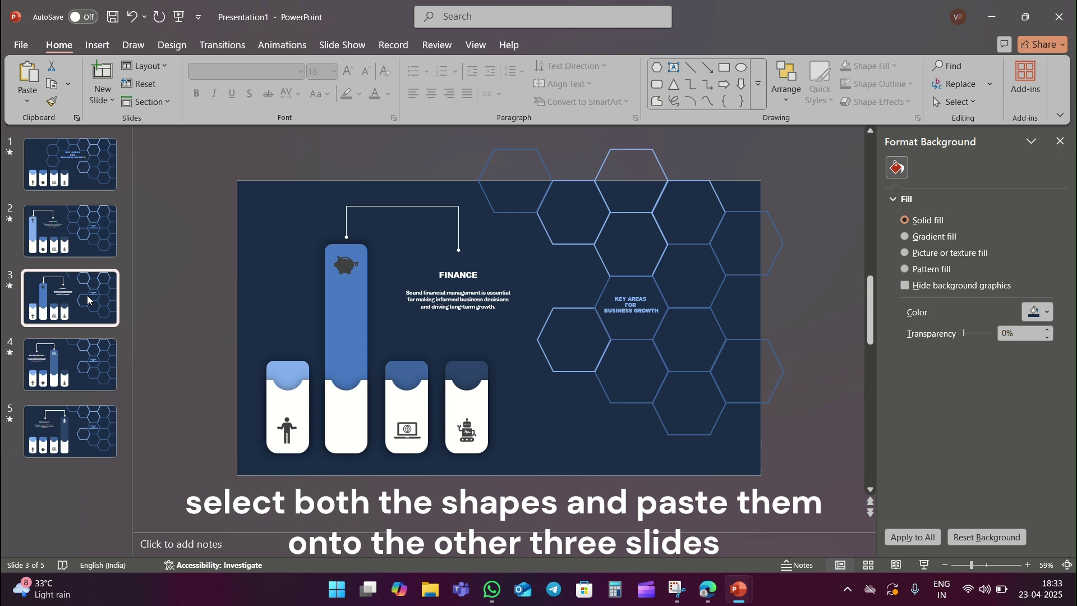
Paste the hexagons onto the Finance slide and send them to the back.
key("ctrl+v")
left_click(523, 279)
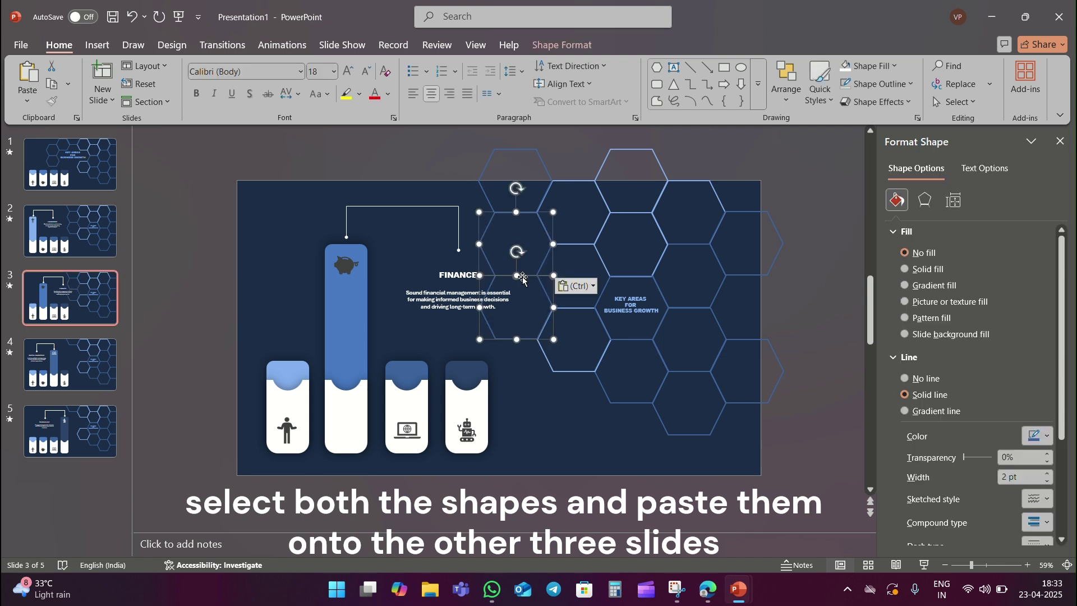
right_click(490, 266)
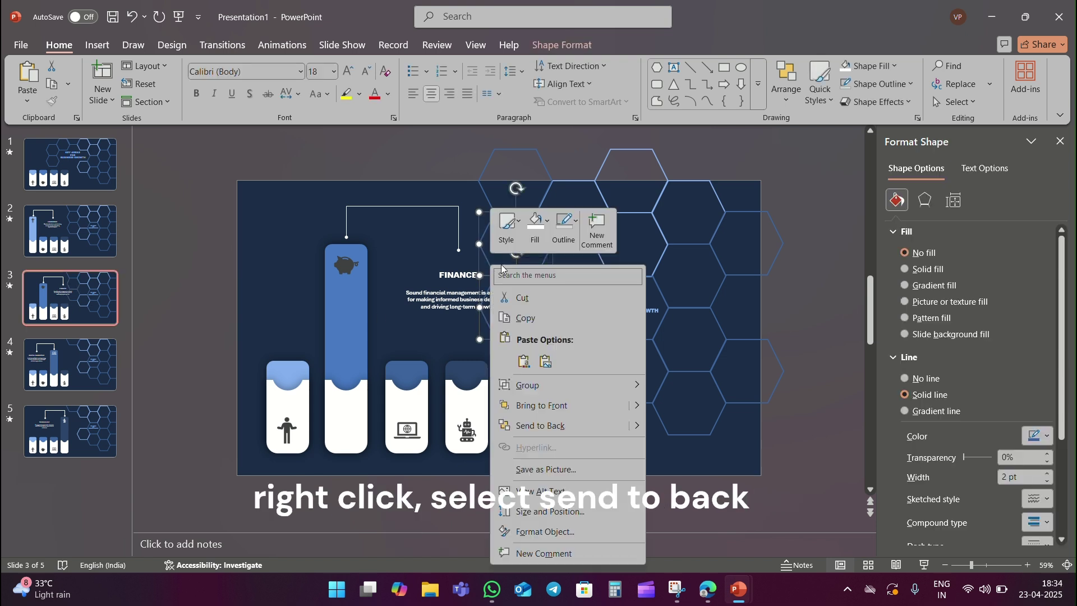
left_click(554, 429)
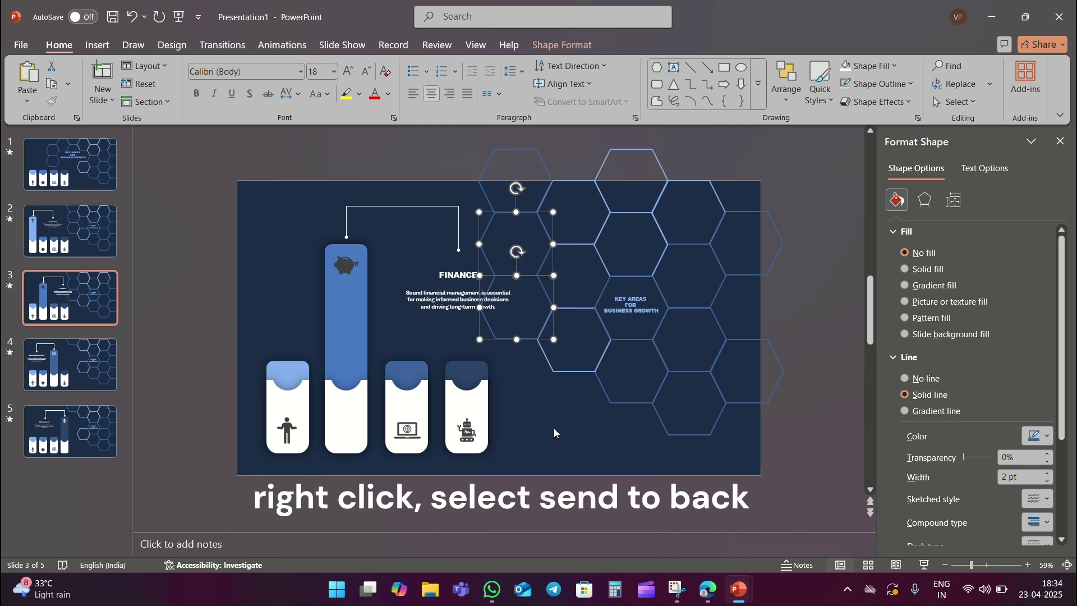
Paste the hexagons behind the content on the Digital Marketing and Technology slides.
left_click(113, 356)
key("ctrl+v")
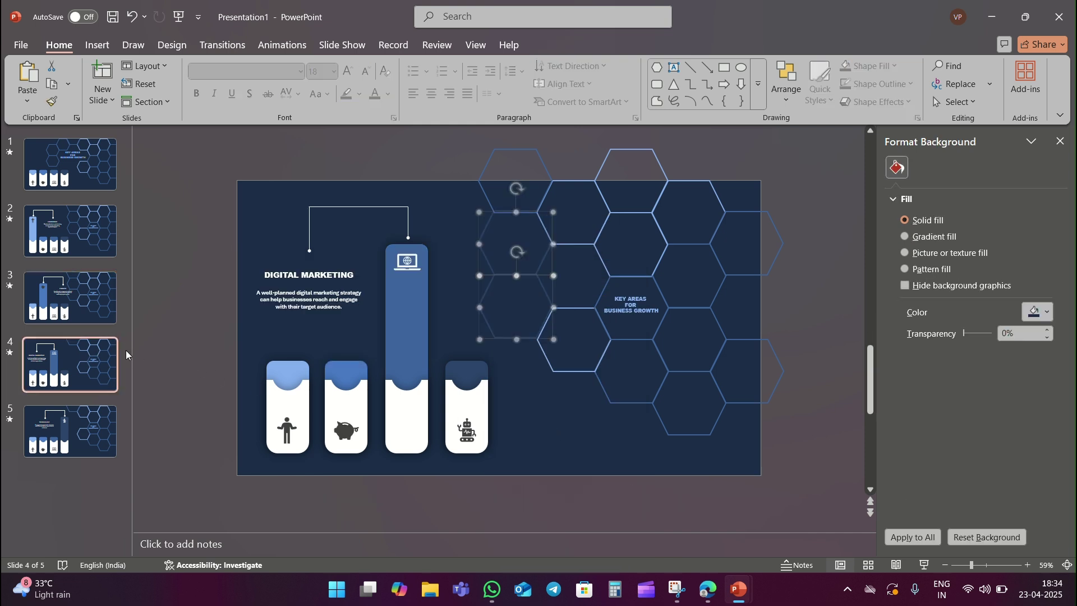
left_click(73, 397)
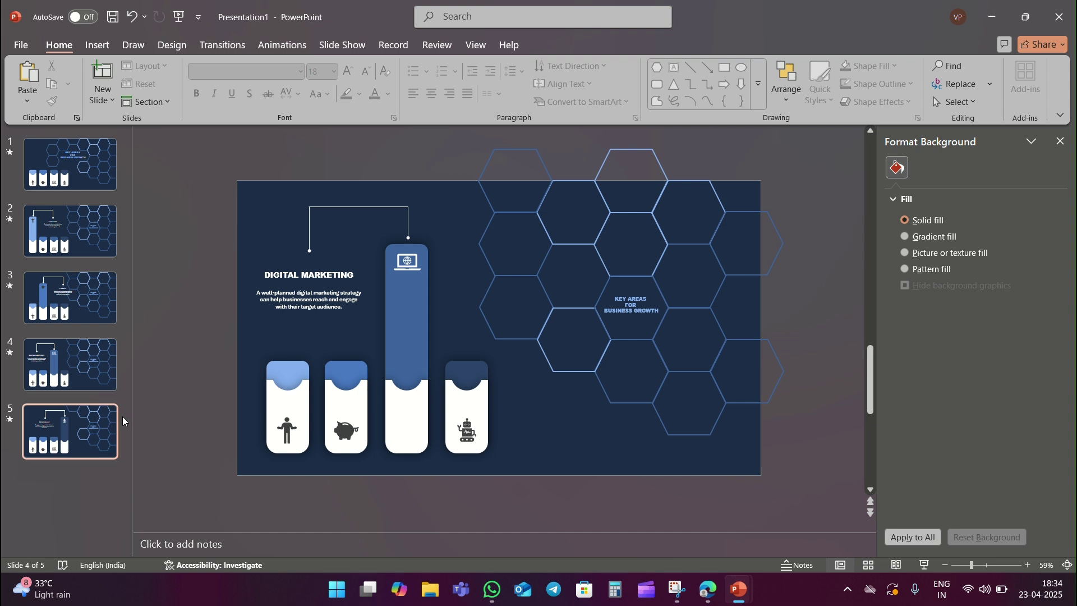
left_click(106, 417)
key("ctrl+v")
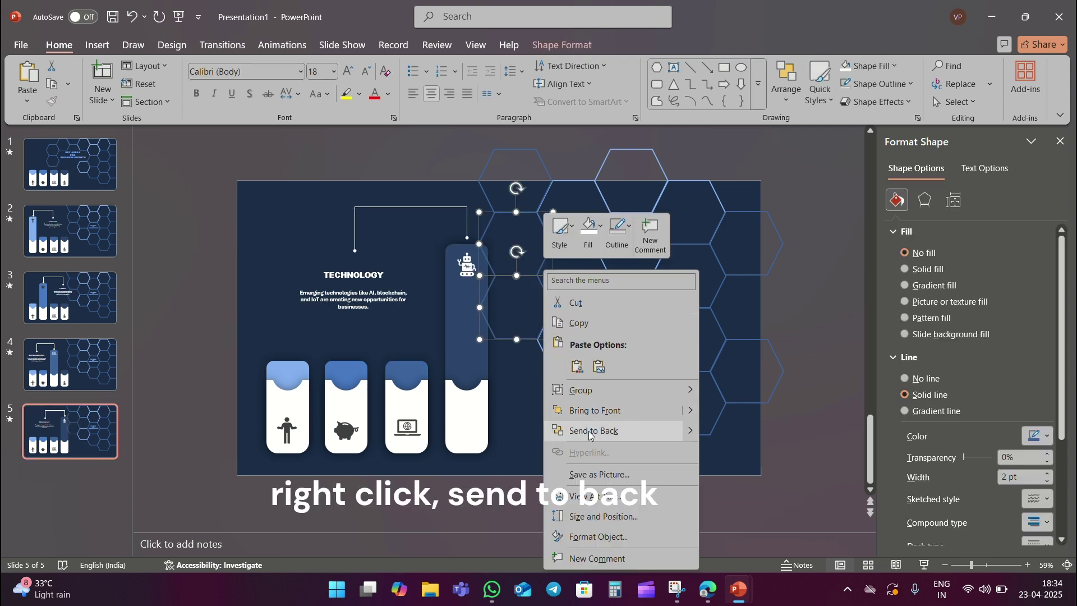
left_click(588, 431)
left_click(540, 420)
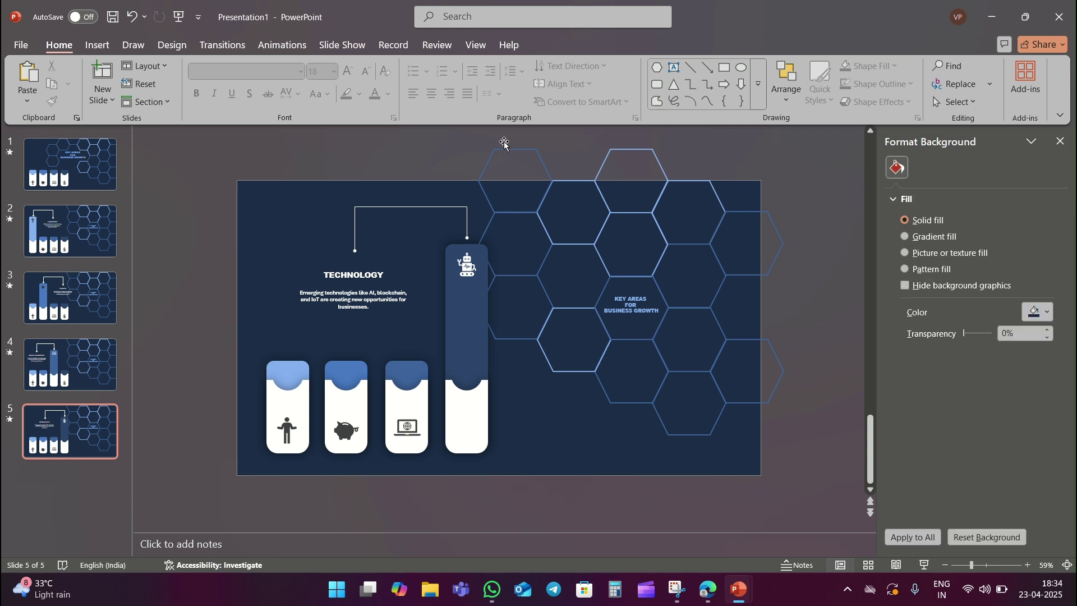
Give slide 1's KEY AREAS FOR BUSINESS GROWTH title a Zoom entrance lasting 1 second.
left_click(79, 173)
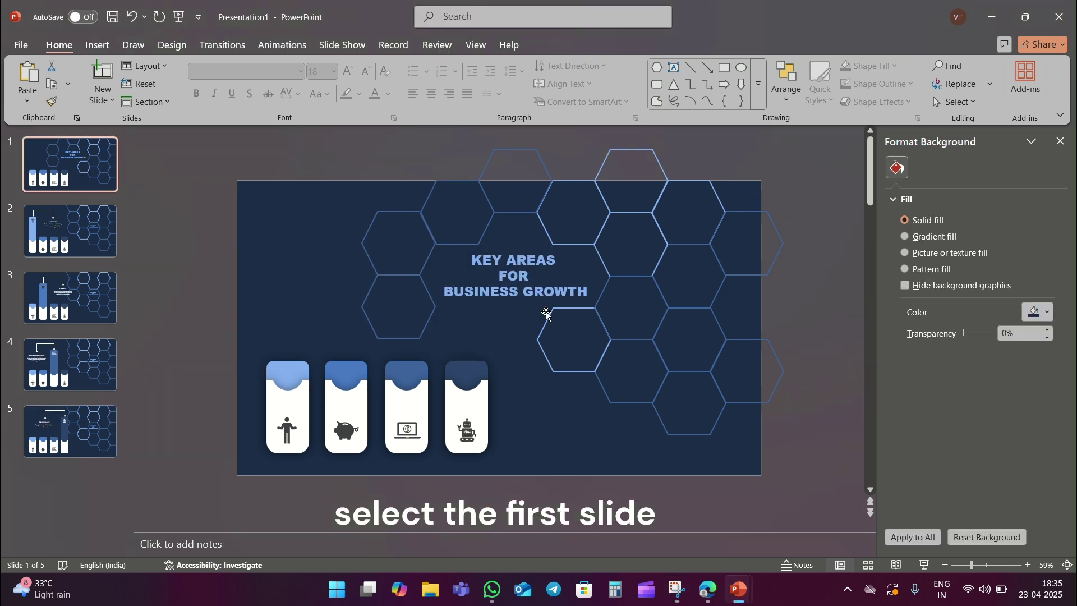
left_click(505, 298)
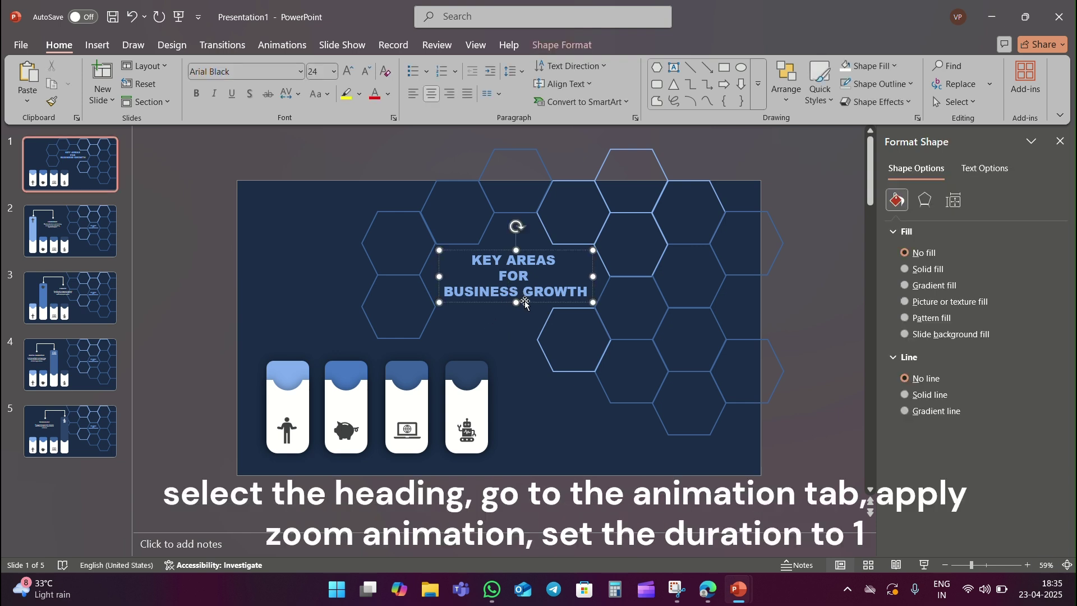
left_click(528, 304)
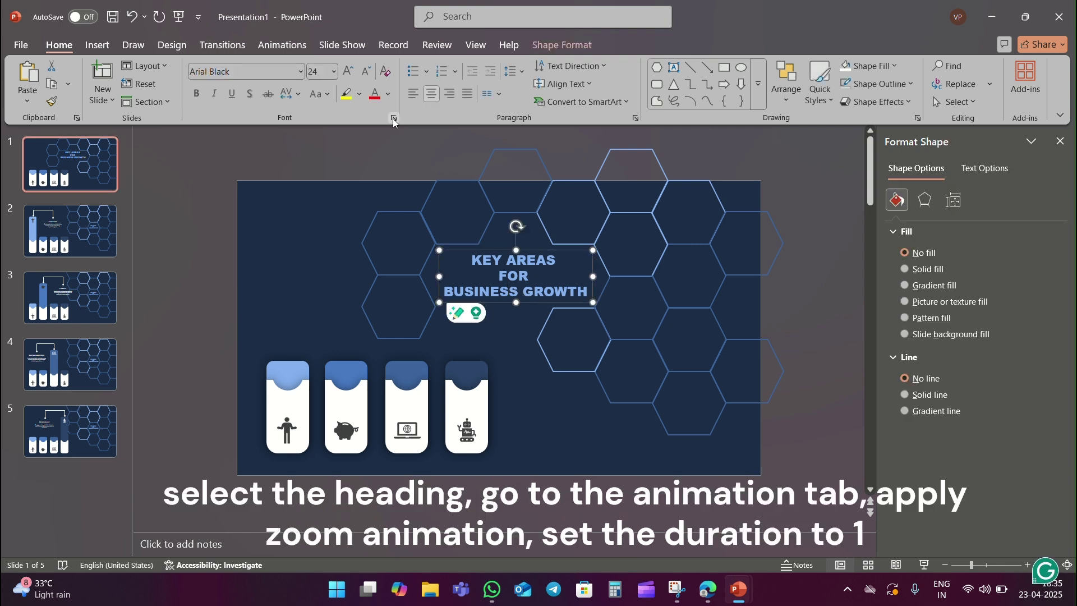
left_click(277, 47)
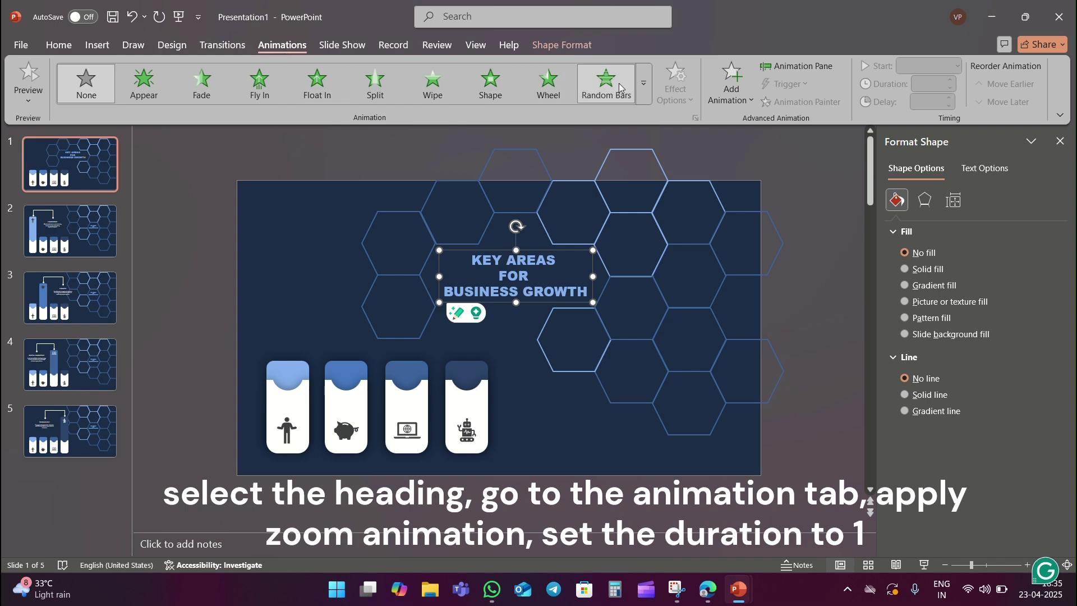
left_click(643, 90)
left_click(107, 209)
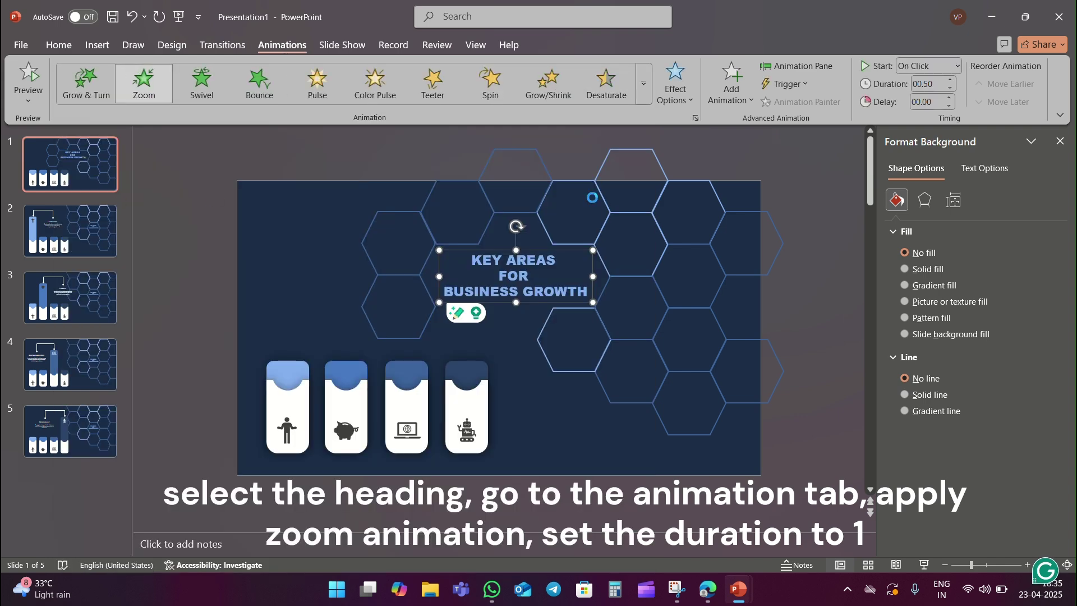
left_click(949, 80)
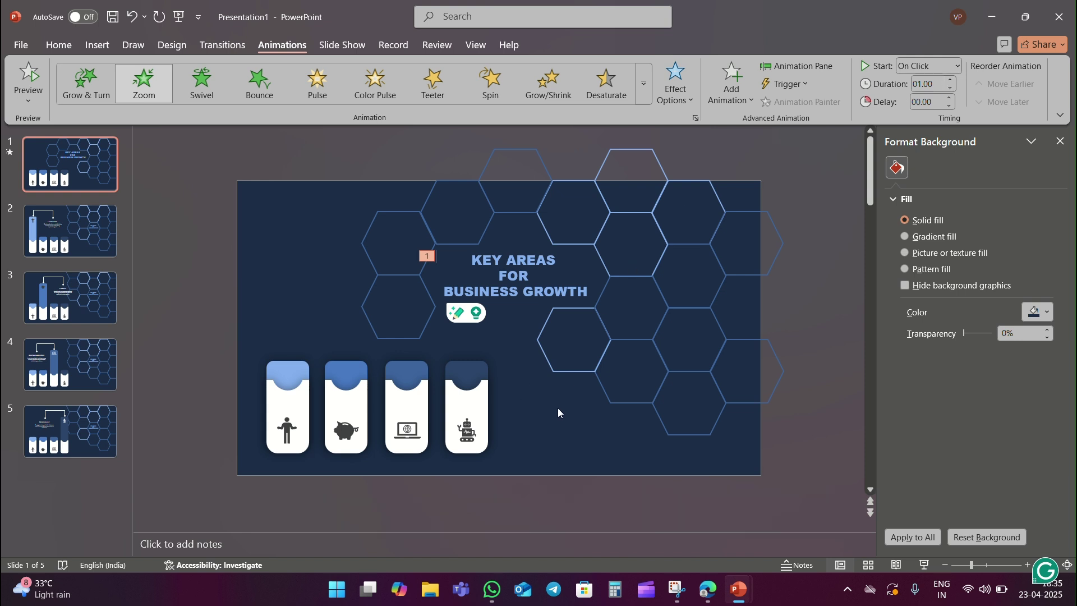
left_click(91, 235)
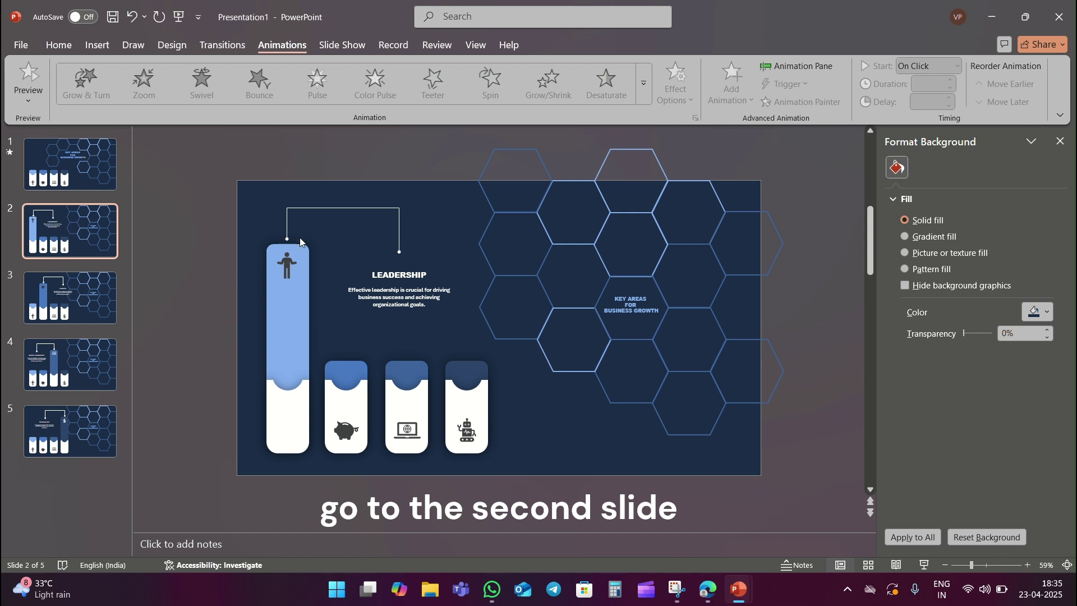
On slide 2, Wipe in the first vertical connector and the horizontal line From Left.
left_click(289, 226)
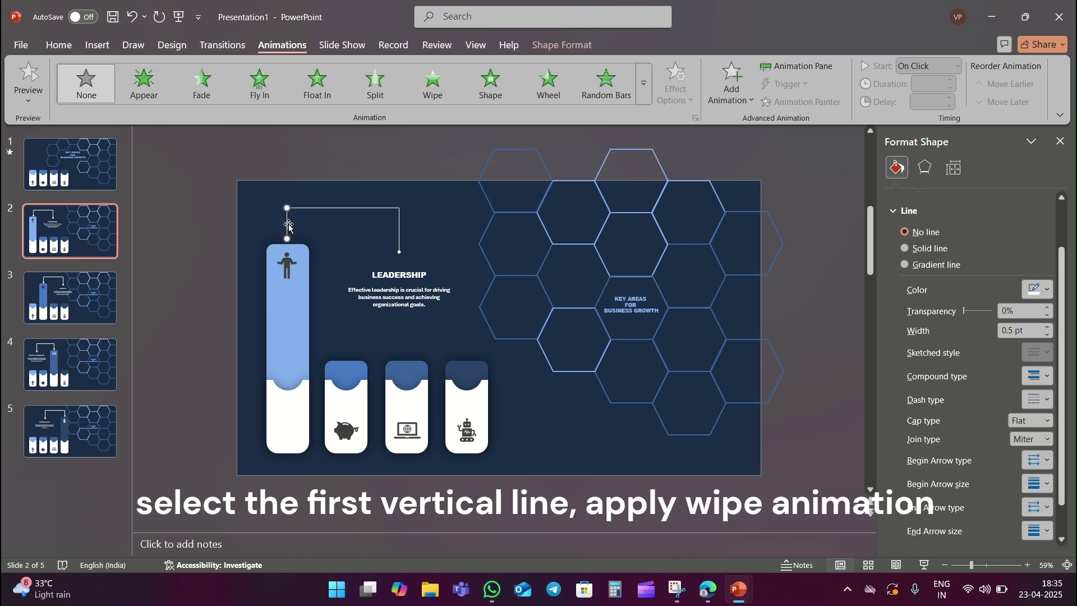
left_click(433, 84)
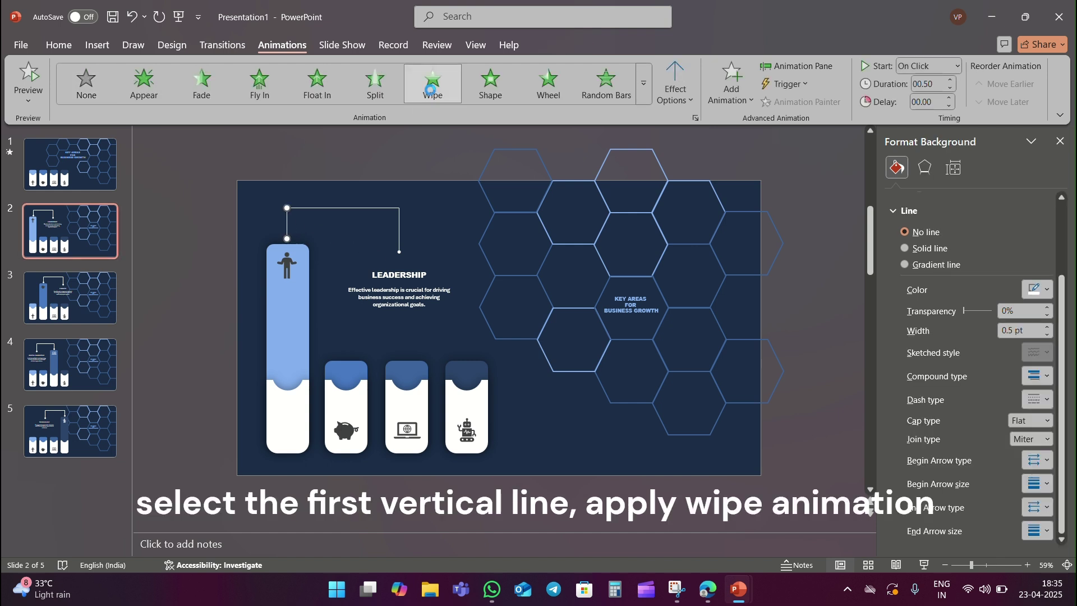
left_click(357, 208)
left_click(443, 84)
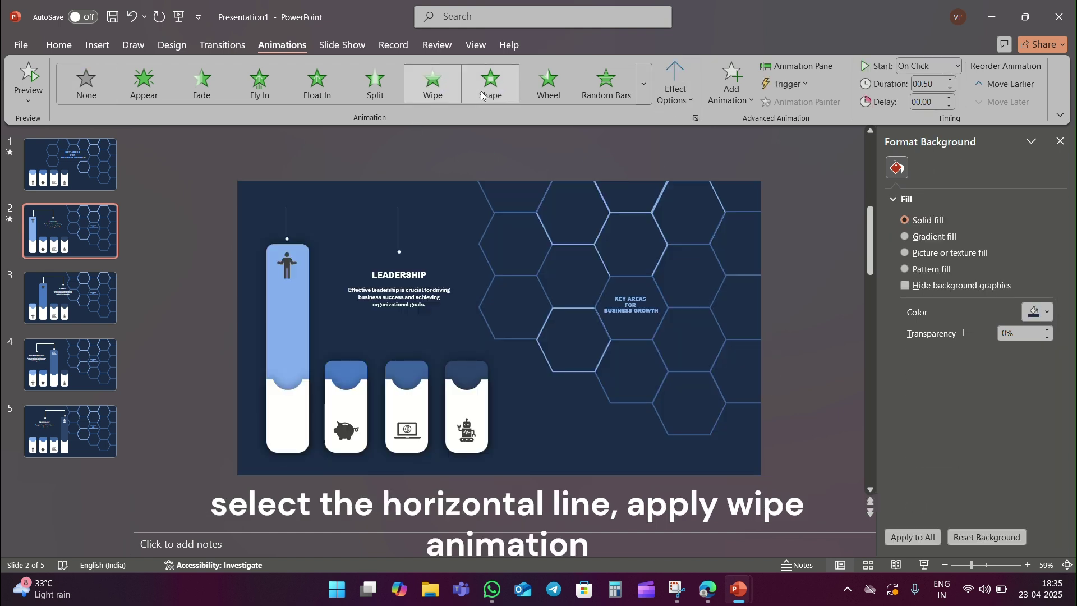
left_click(675, 85)
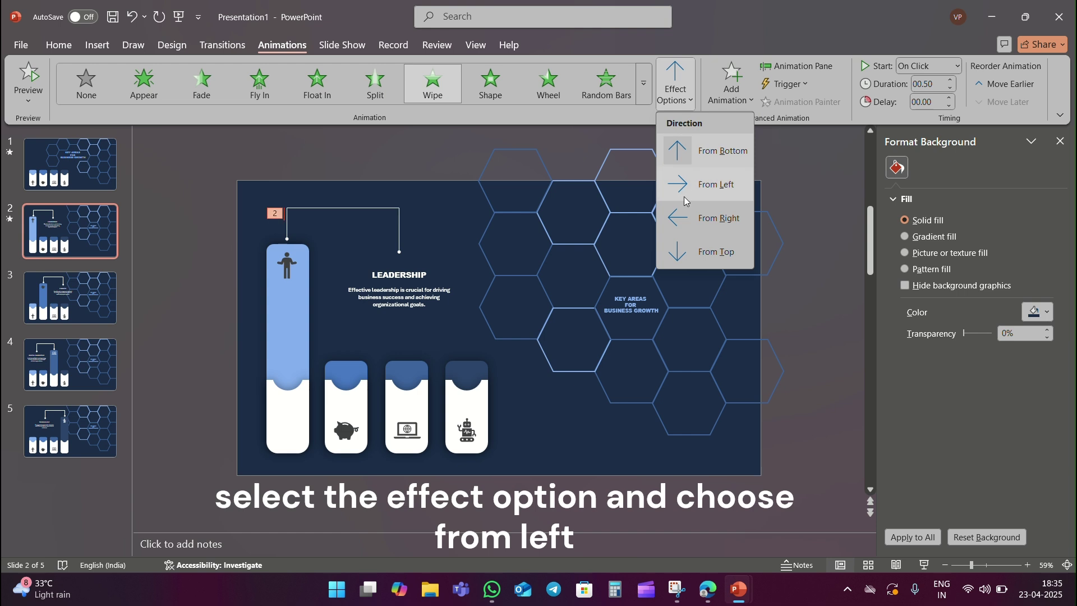
left_click(685, 188)
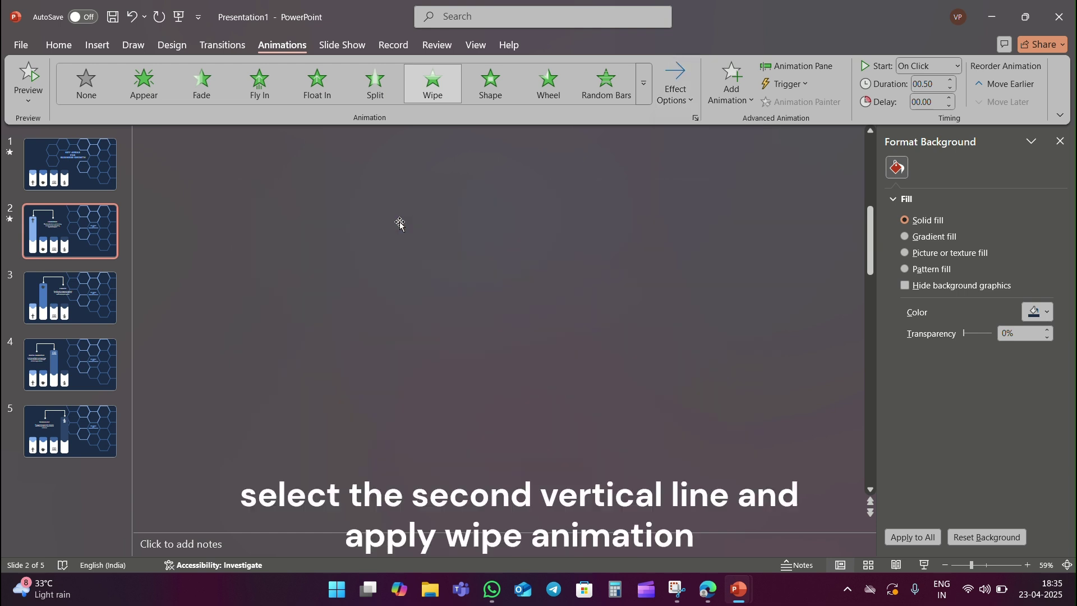
Give the second vertical line a From Top Wipe and the LEADERSHIP text a Fade.
left_click(400, 222)
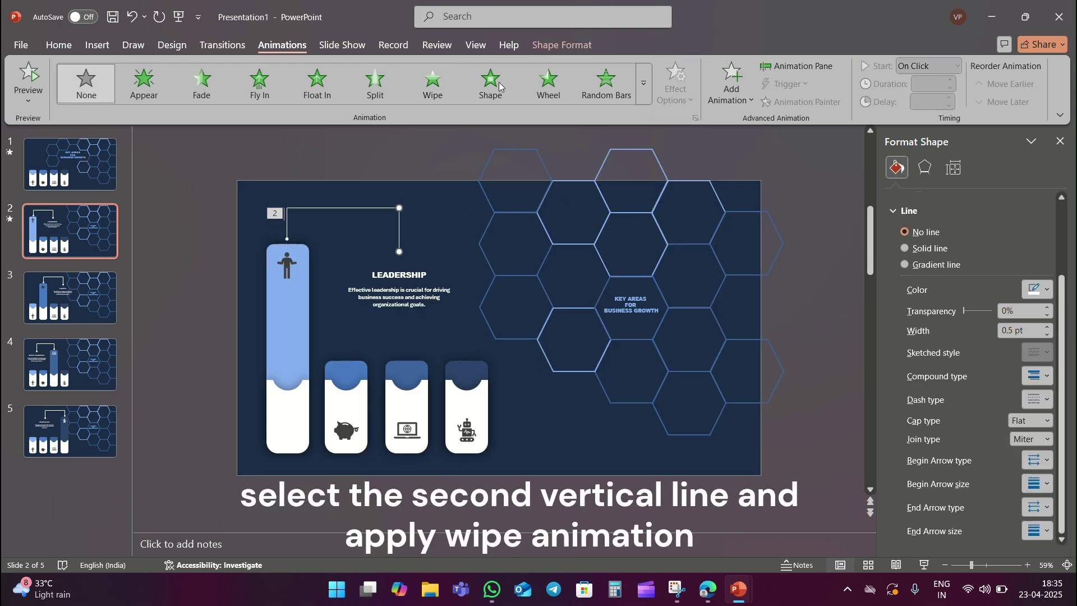
left_click(432, 83)
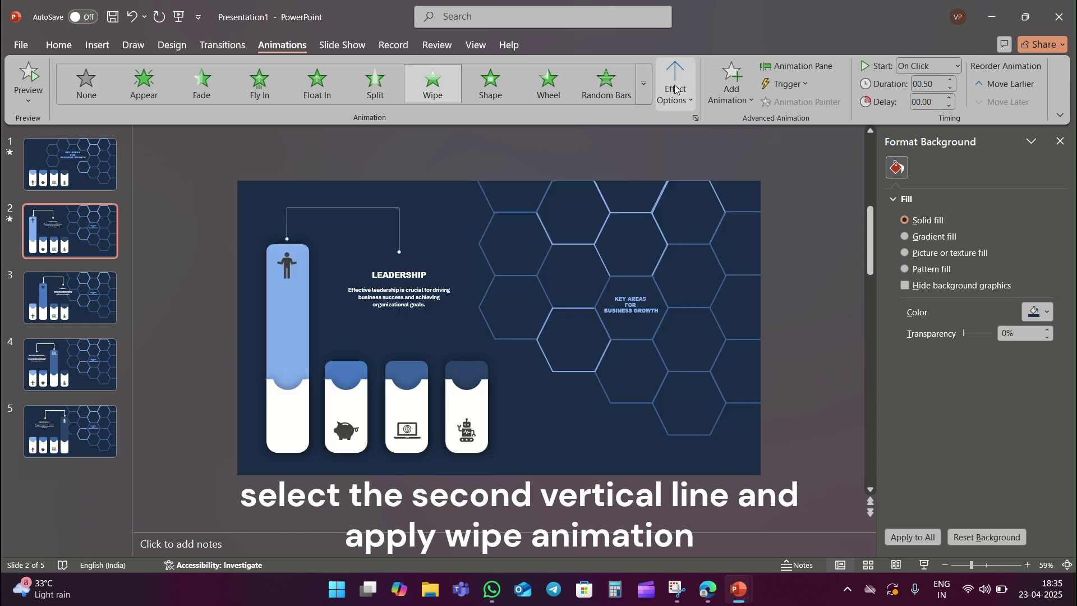
left_click(676, 90)
left_click(698, 247)
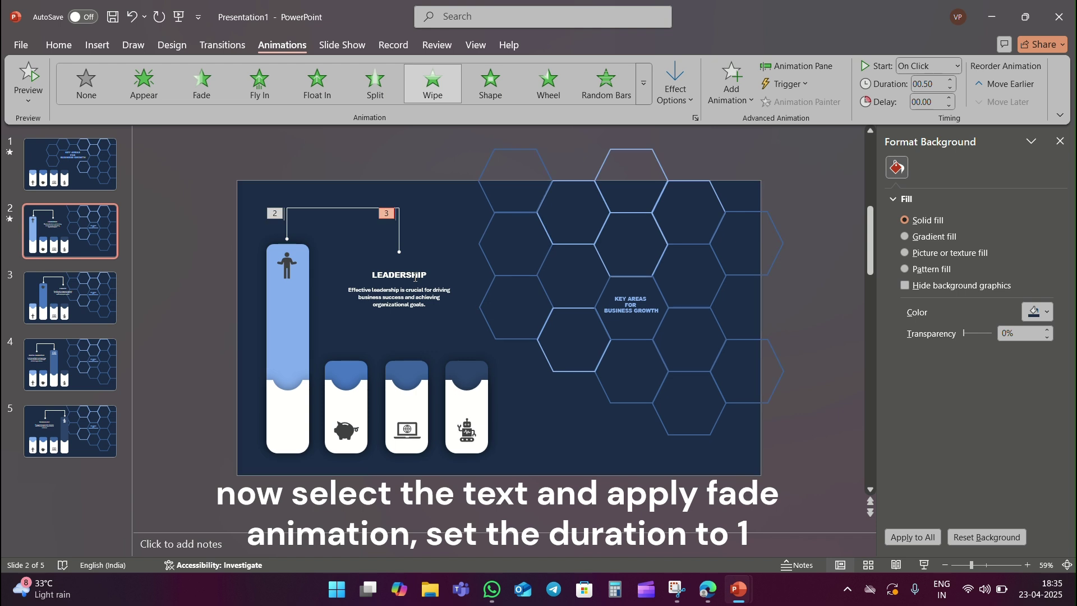
left_click(421, 273)
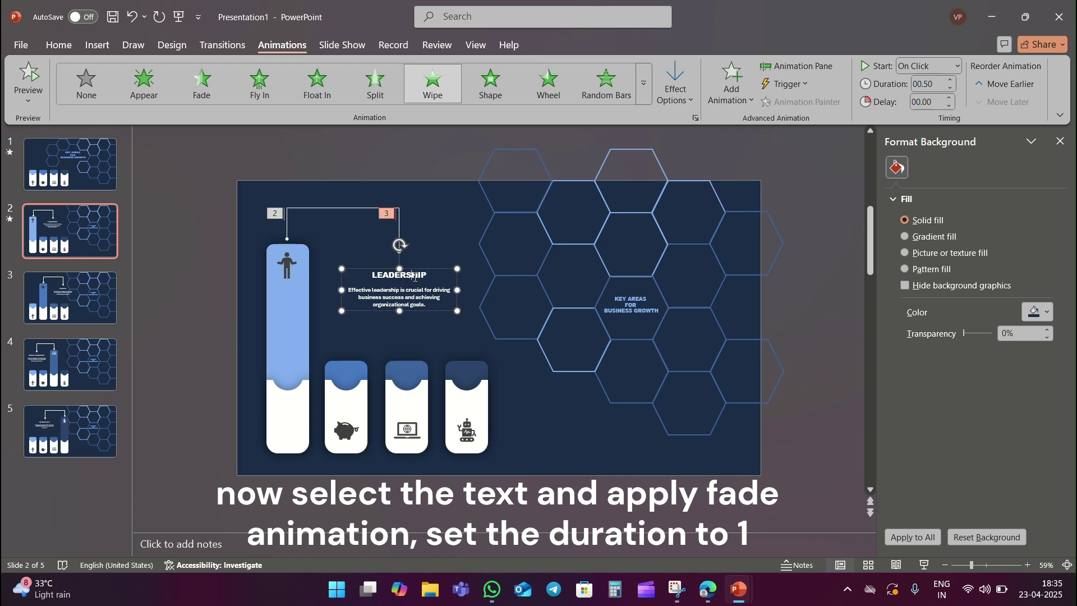
left_click(195, 94)
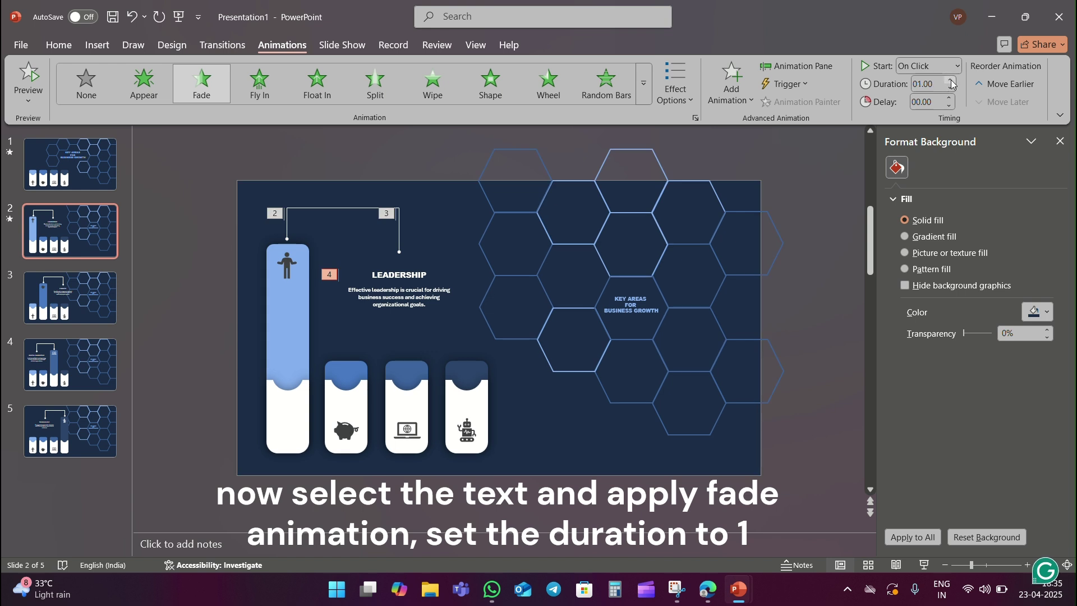
left_click(70, 298)
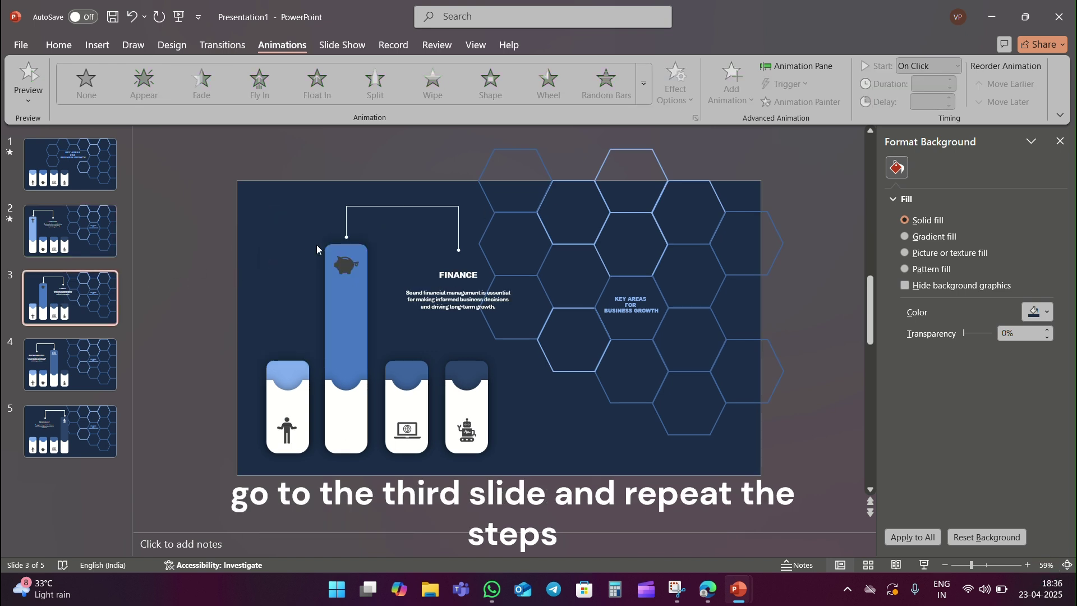
On slide 3, Wipe in the first connector and the top segment From Left.
left_click(346, 230)
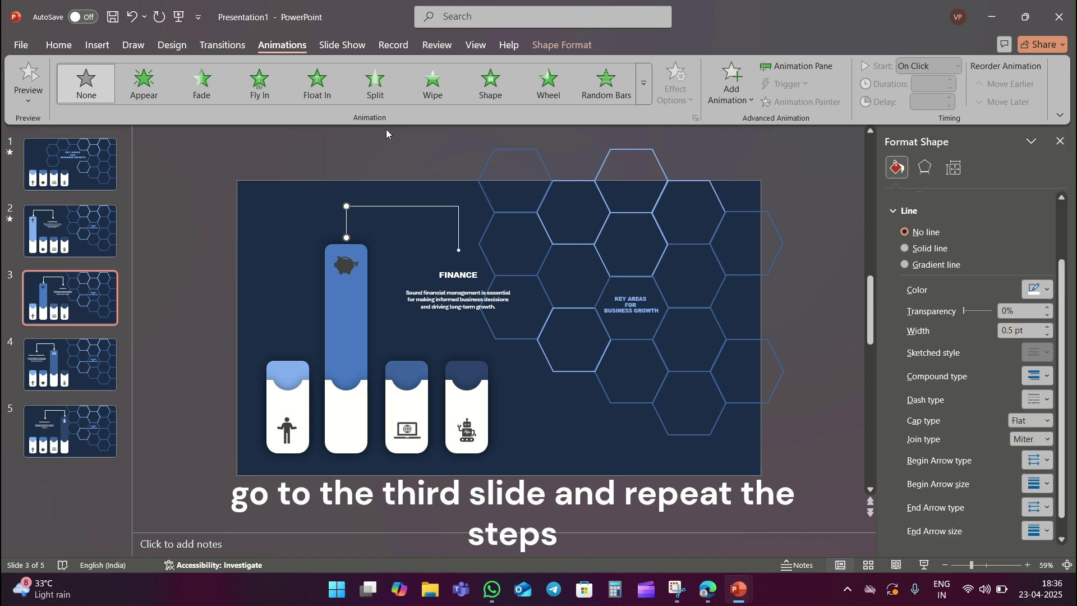
left_click(455, 66)
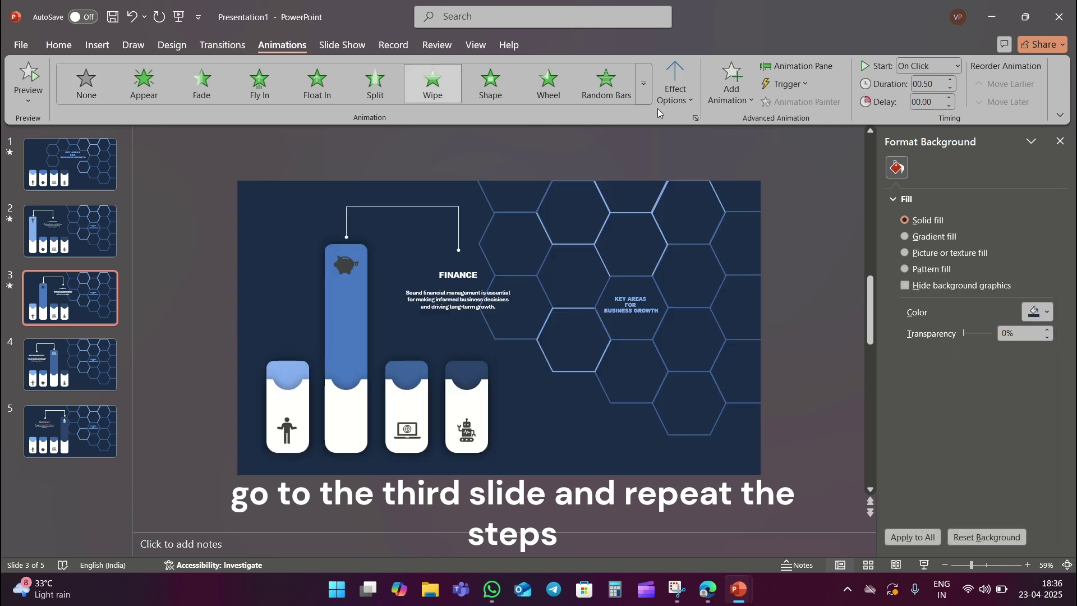
left_click(404, 206)
left_click(432, 84)
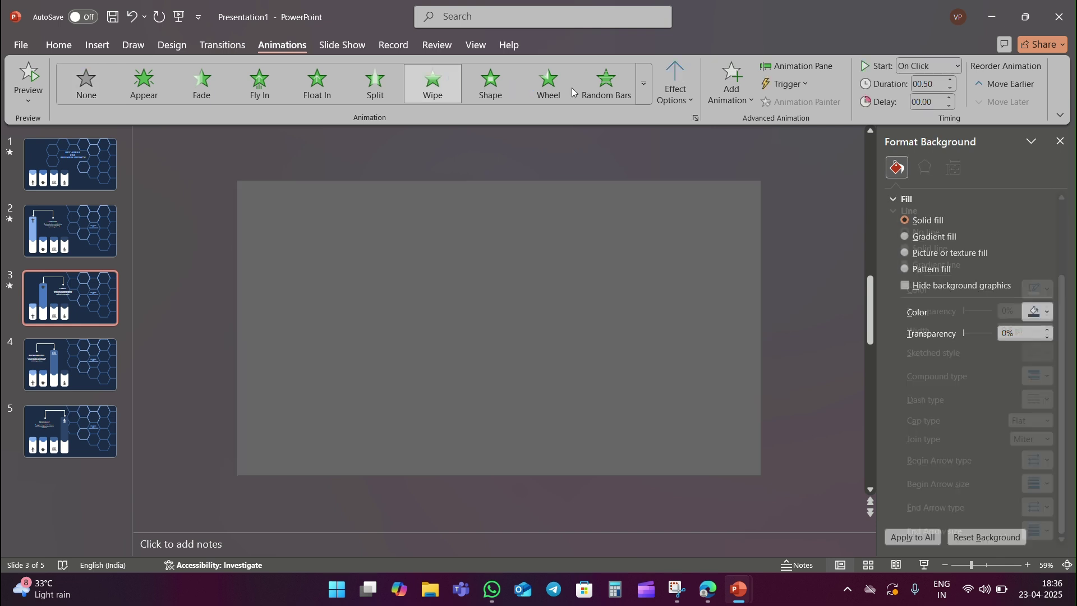
left_click(675, 84)
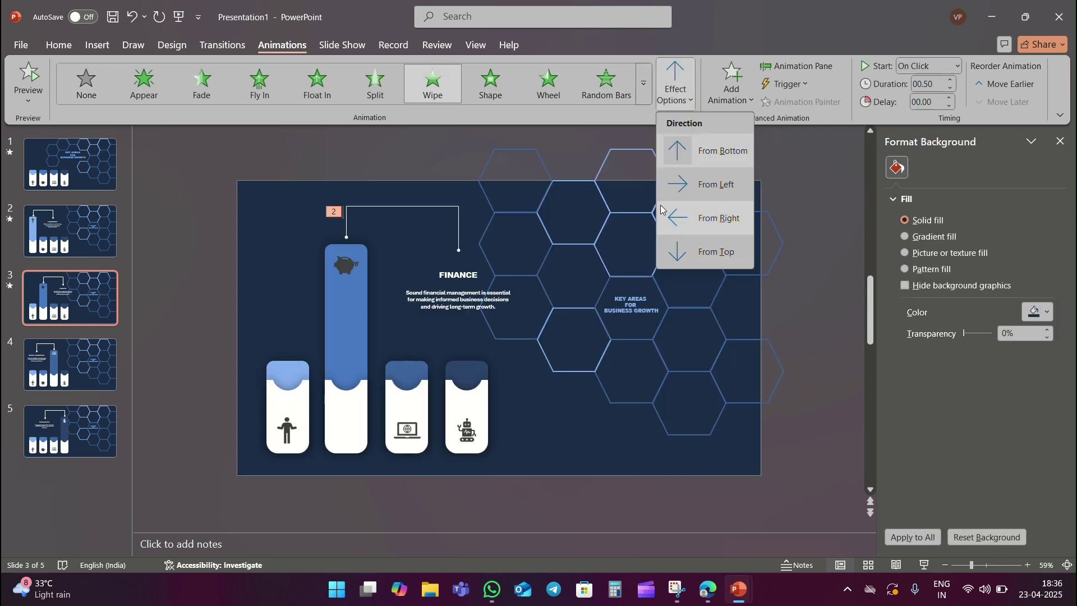
left_click(695, 184)
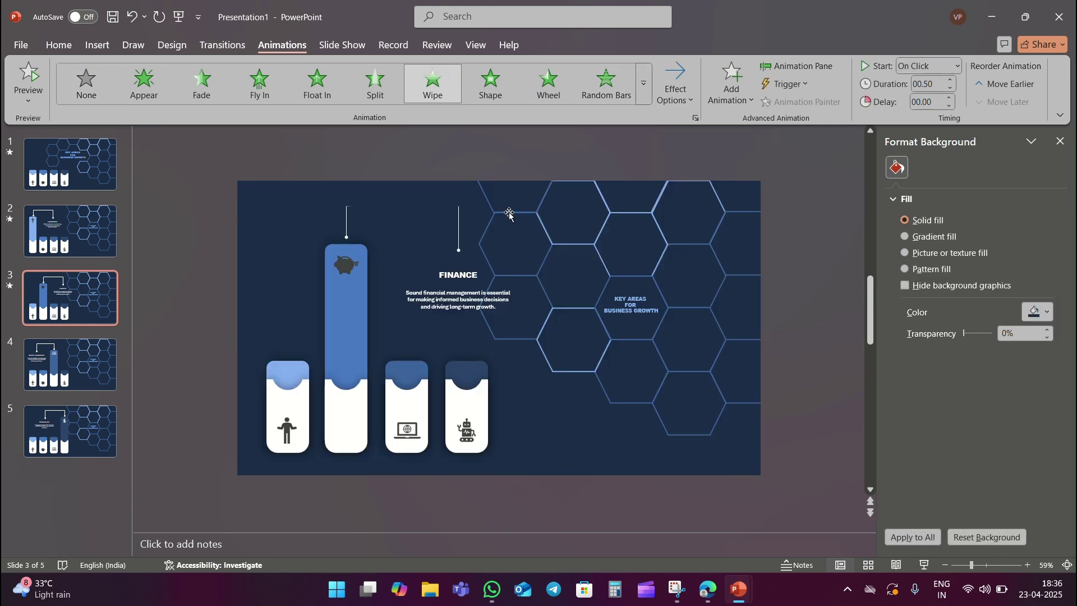
Give the short connector a From Top Wipe and the FINANCE text a Fade.
left_click(459, 227)
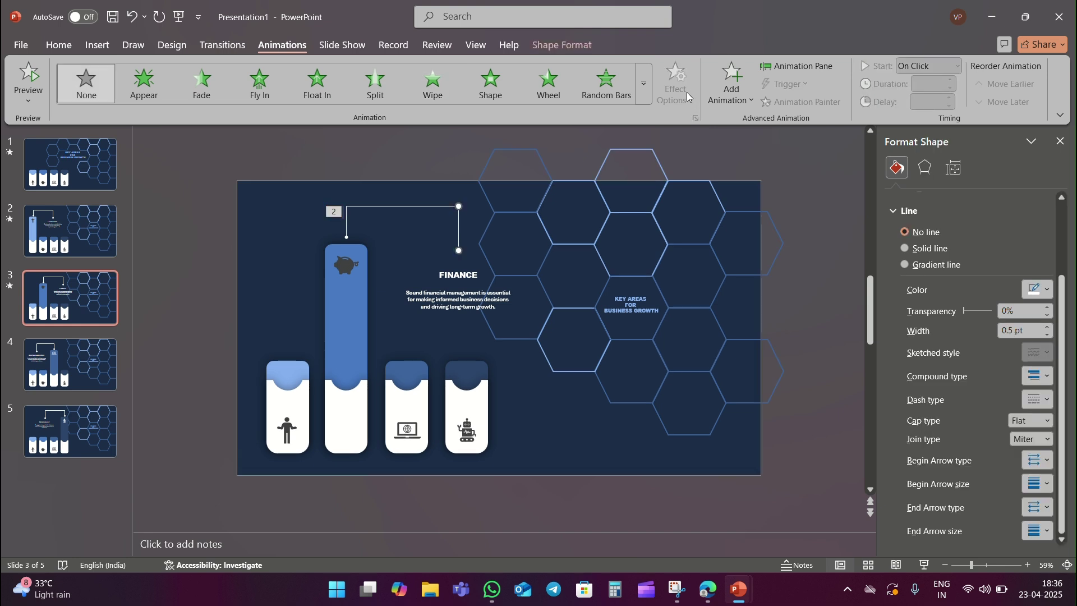
left_click(432, 84)
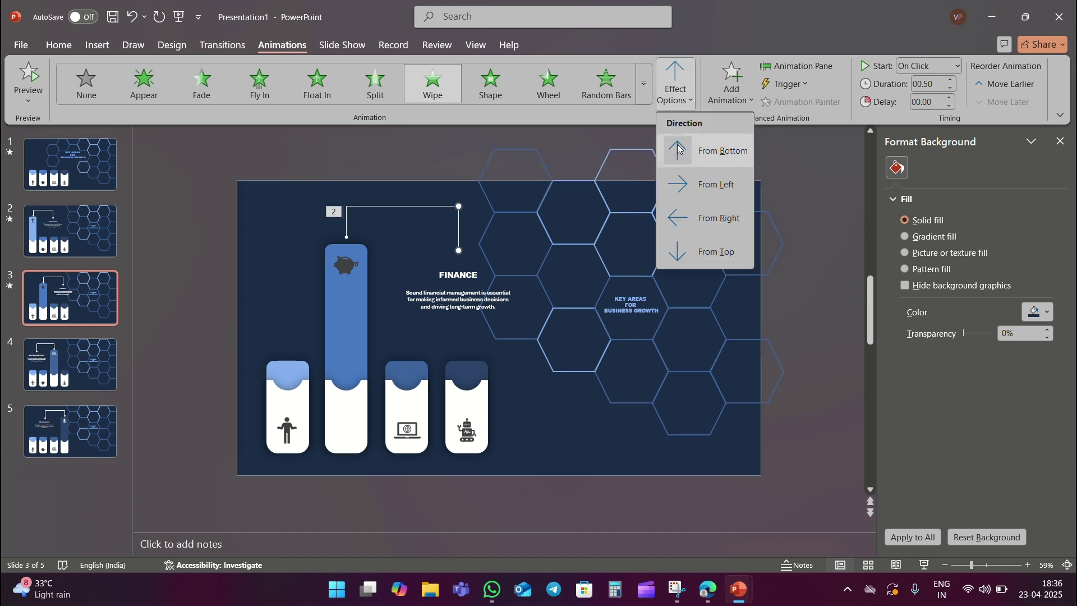
left_click(691, 249)
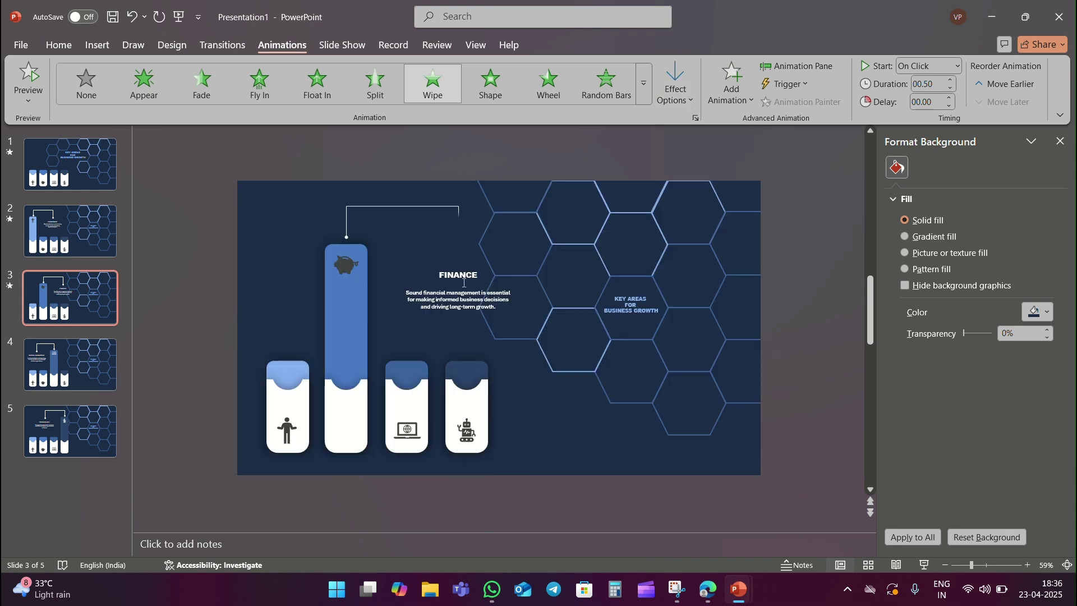
left_click(457, 276)
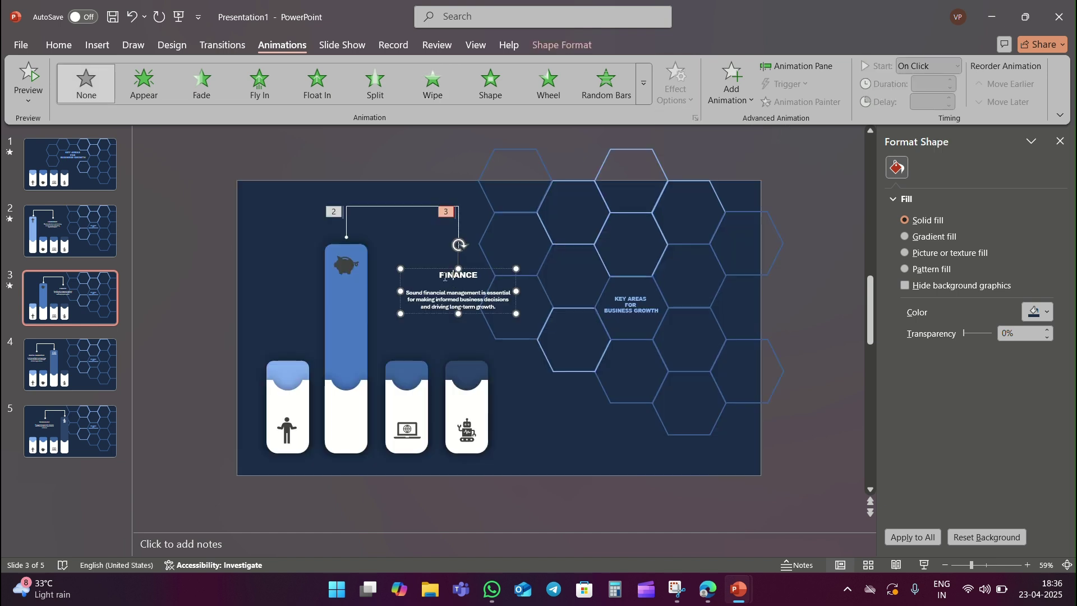
left_click(192, 85)
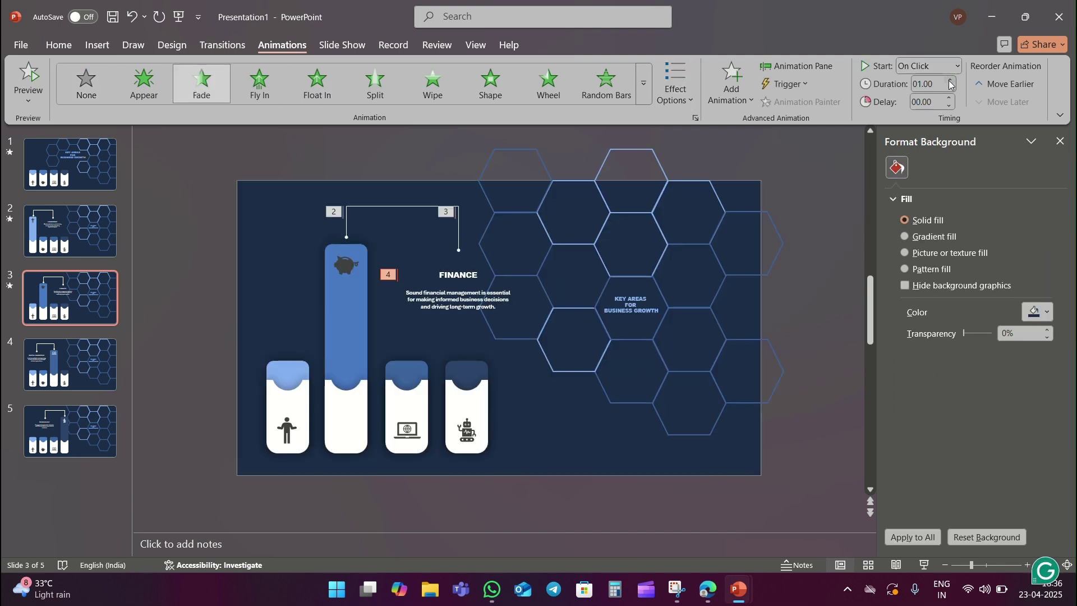
On slide 4, Wipe in the laptop-card connector and the horizontal line From Right.
left_click(73, 370)
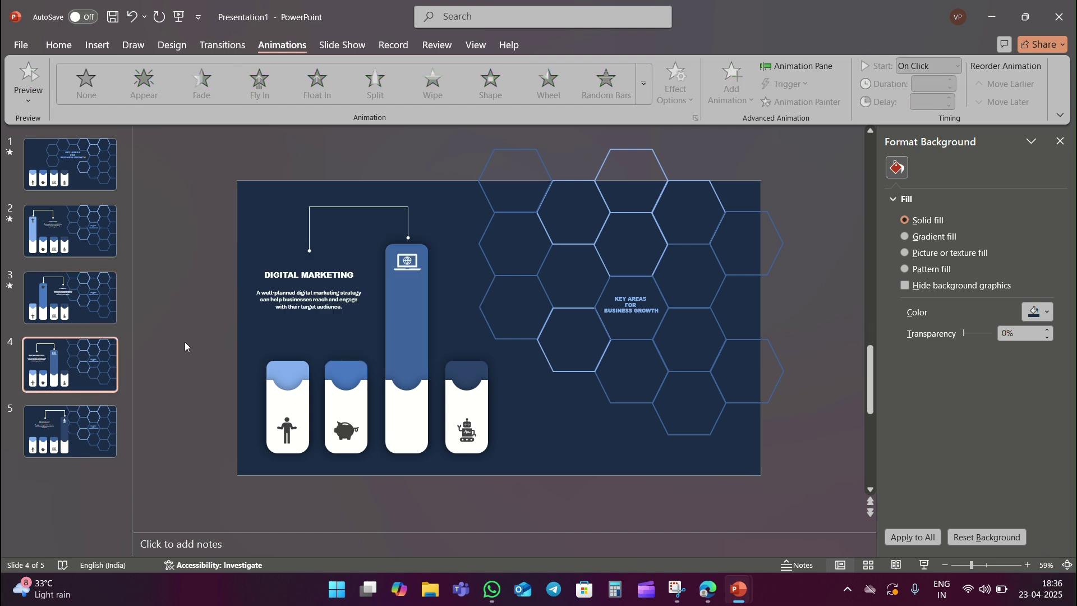
left_click(408, 226)
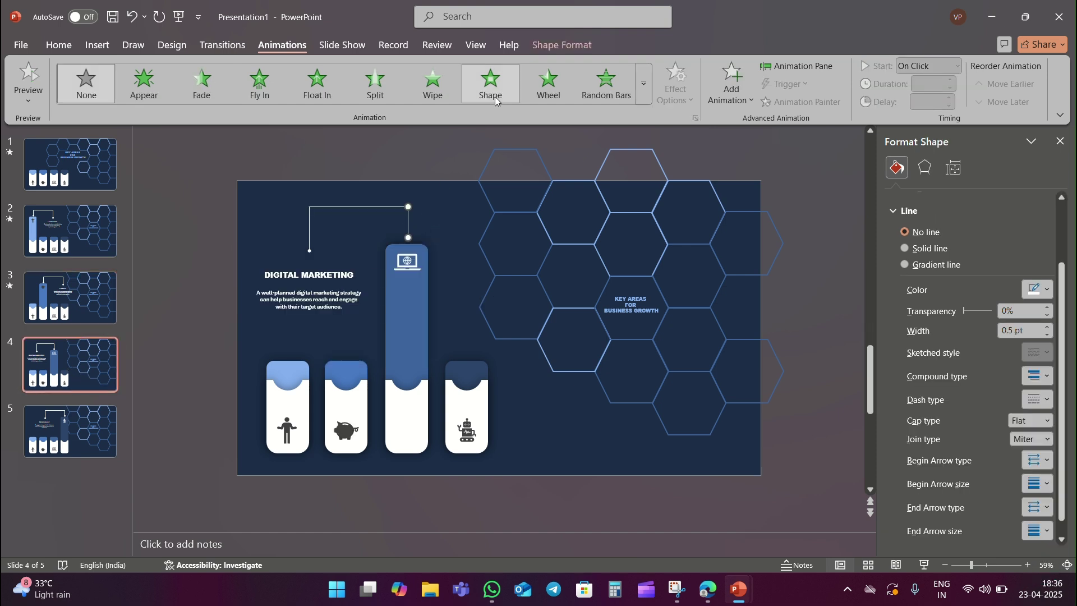
left_click(434, 90)
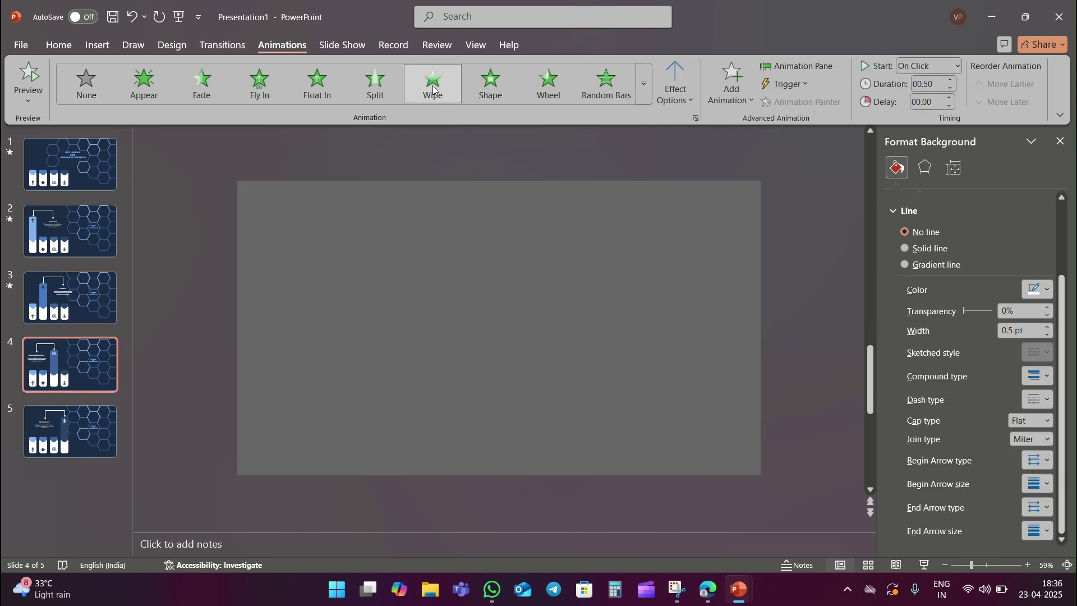
left_click(676, 100)
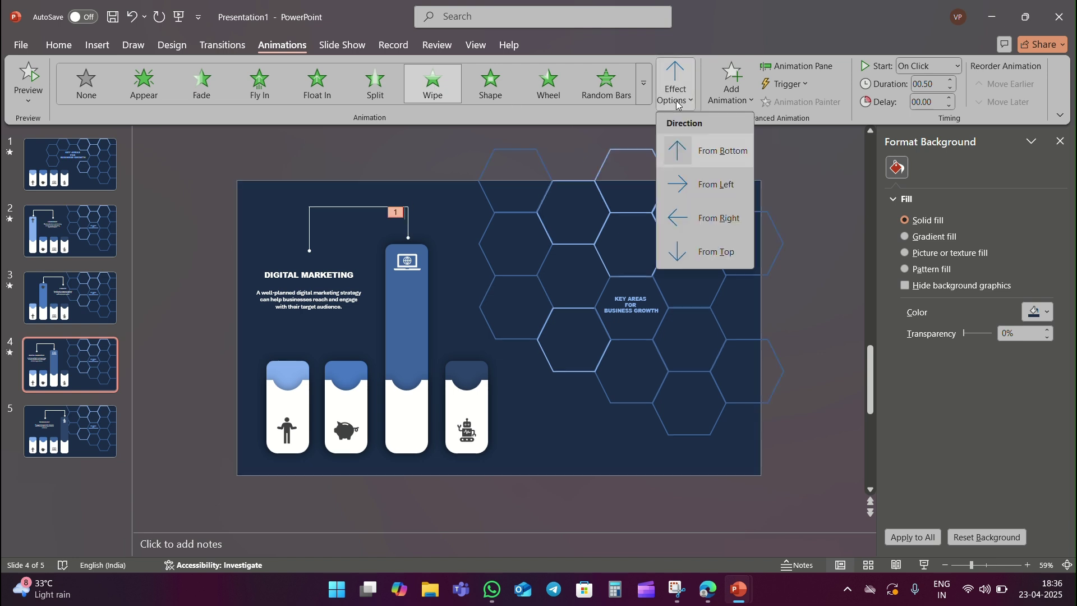
left_click(592, 137)
left_click(345, 212)
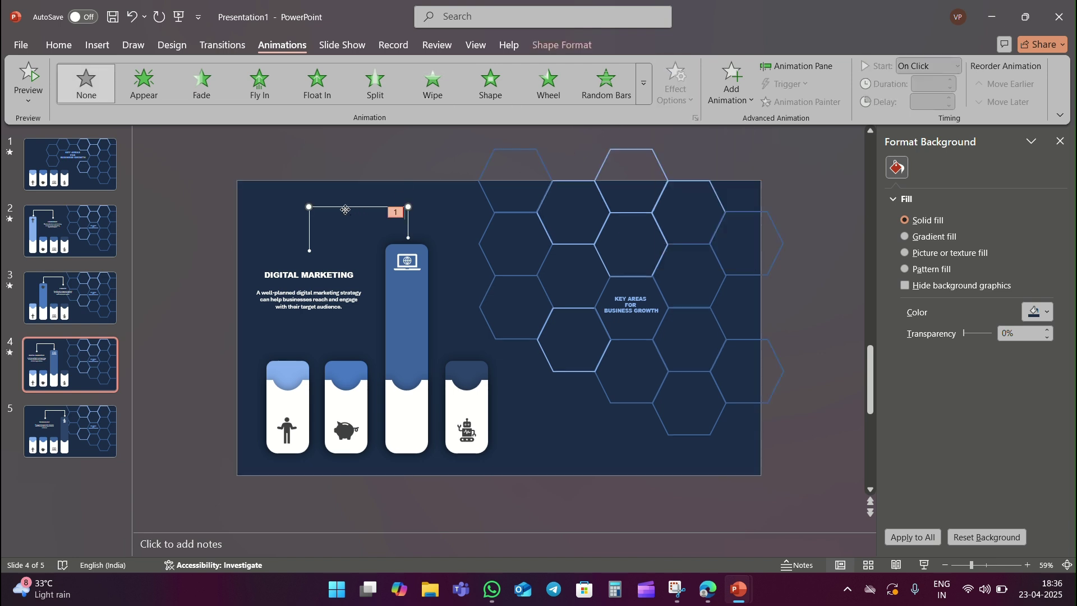
left_click(433, 84)
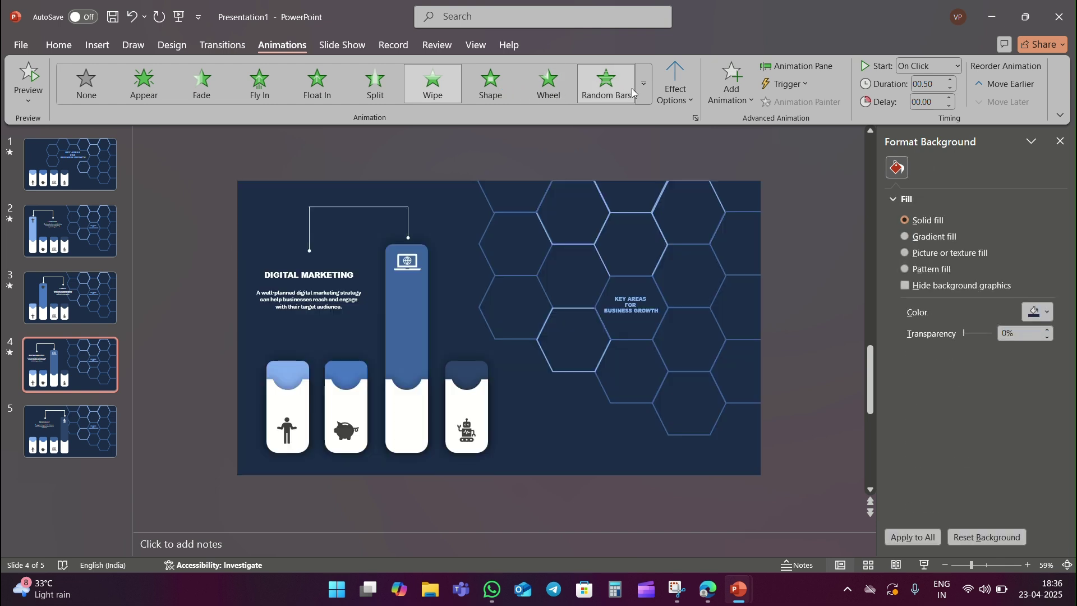
left_click(676, 90)
left_click(684, 219)
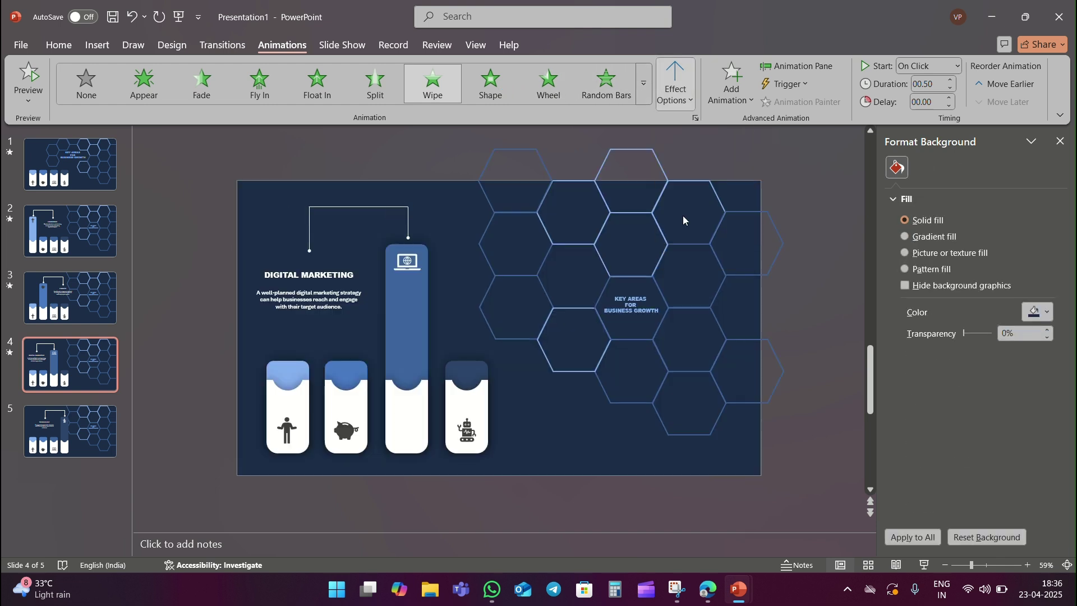
Give the text connector a From Top Wipe and the DIGITAL MARKETING text a 1-second Fade.
left_click(308, 232)
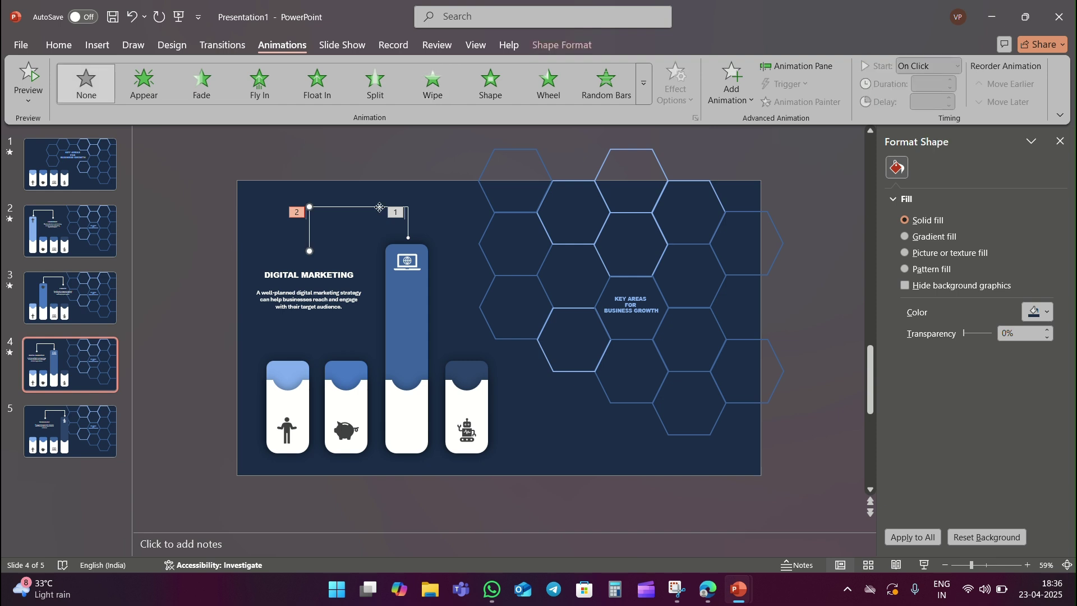
left_click(429, 85)
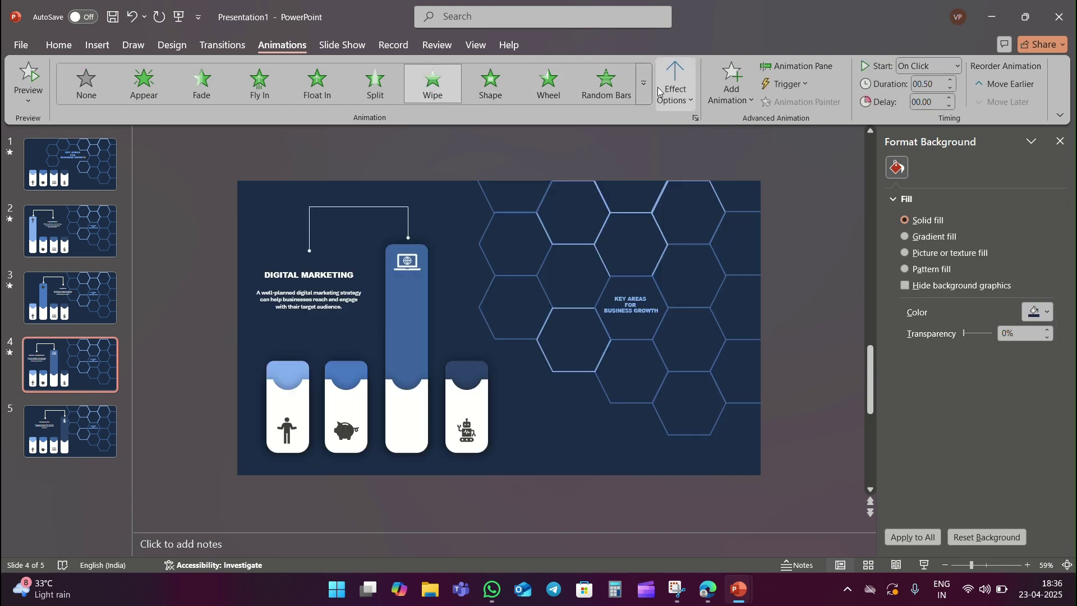
left_click(667, 92)
left_click(707, 248)
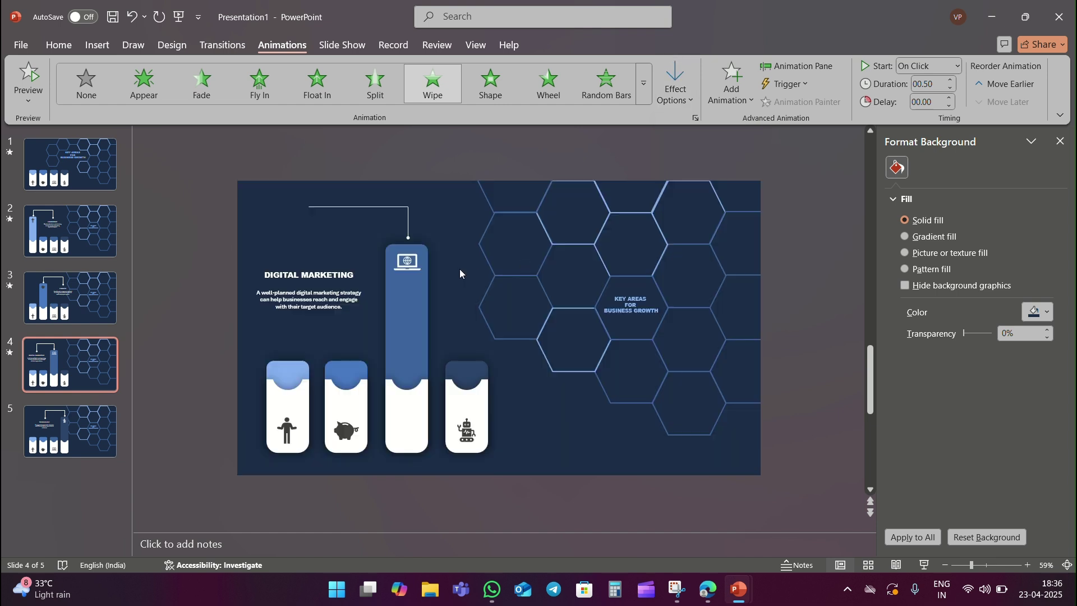
left_click(341, 274)
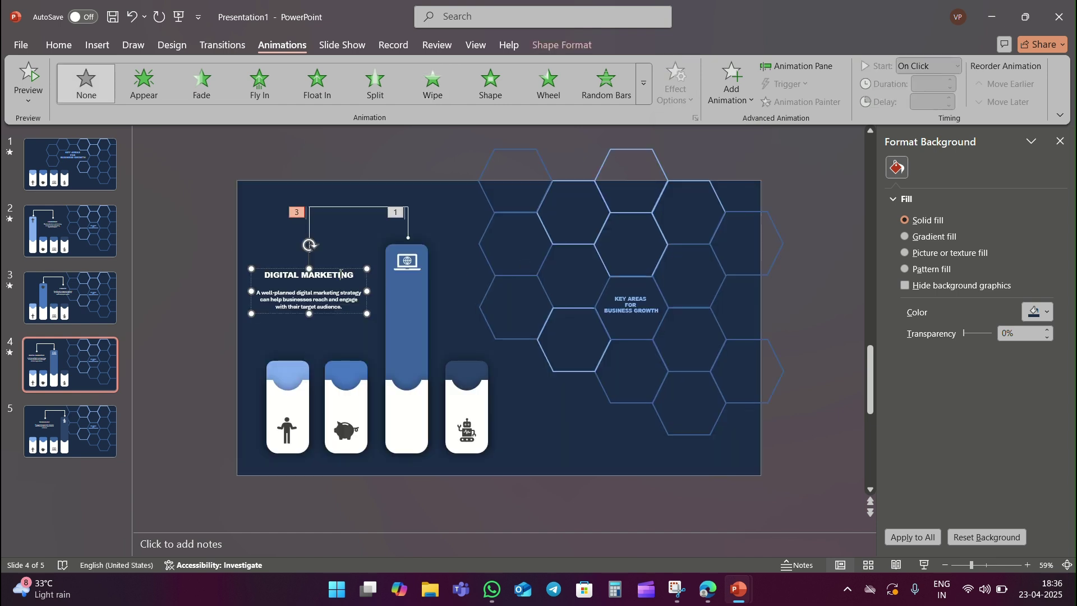
left_click(210, 90)
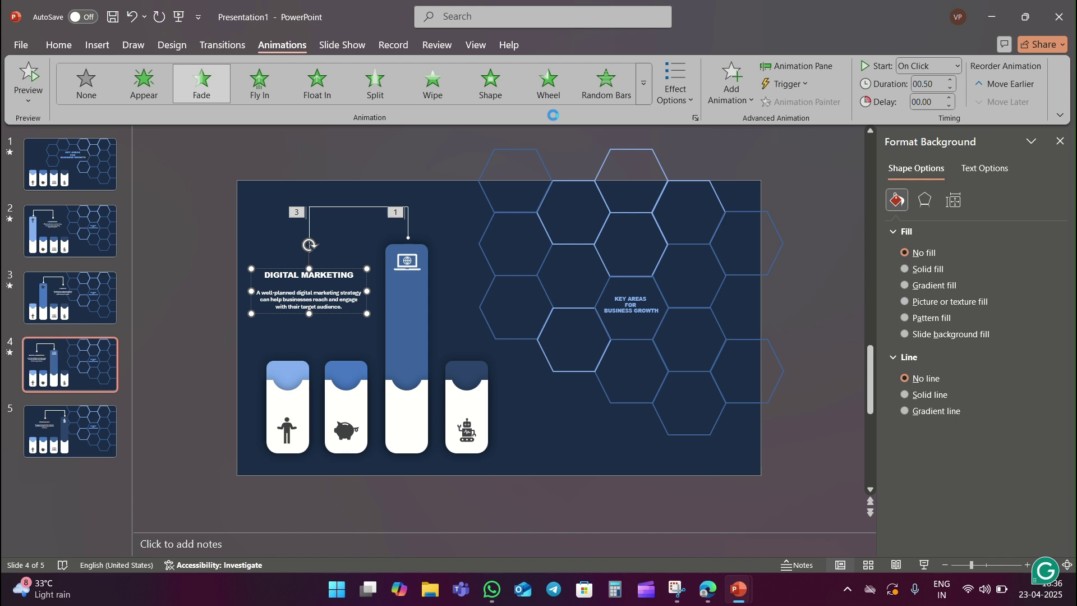
left_click(948, 81)
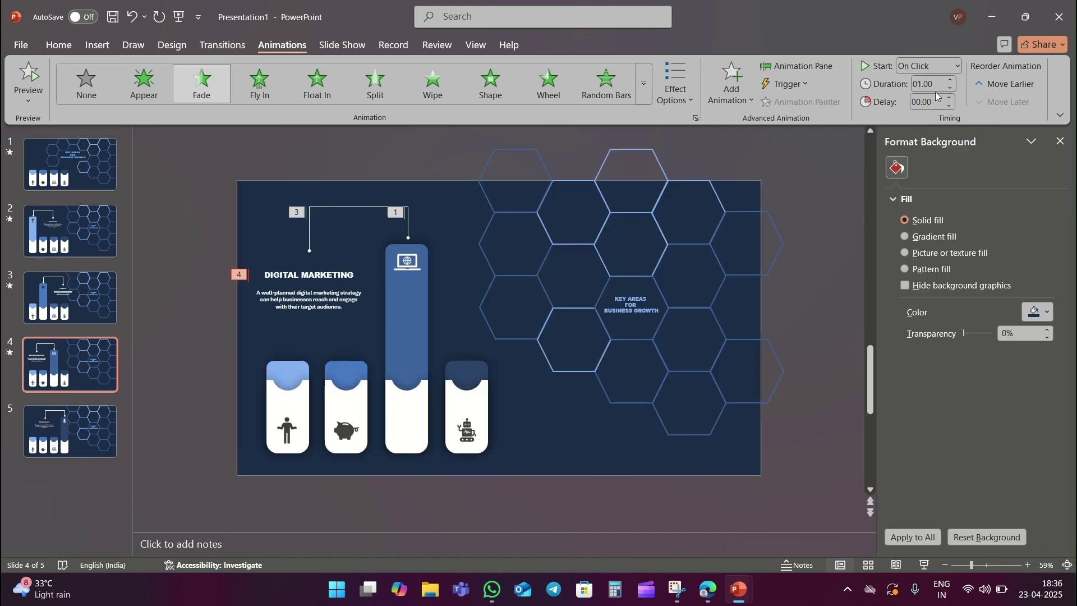
On slide 5, give the three connector lines Wipe animations, the horizontal one from the right and the upper one from the top.
left_click(51, 437)
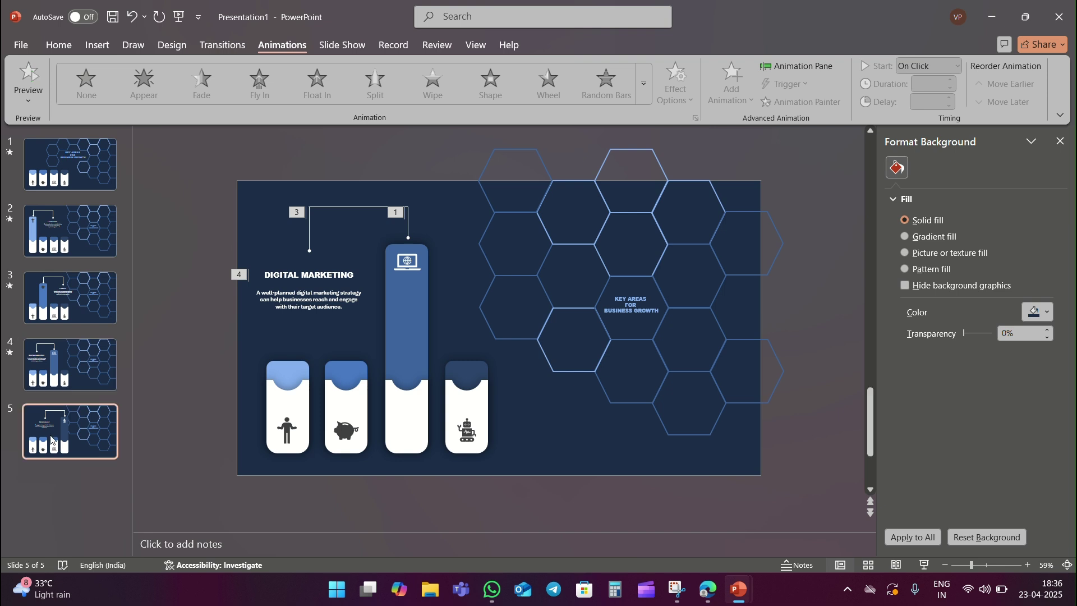
left_click(468, 225)
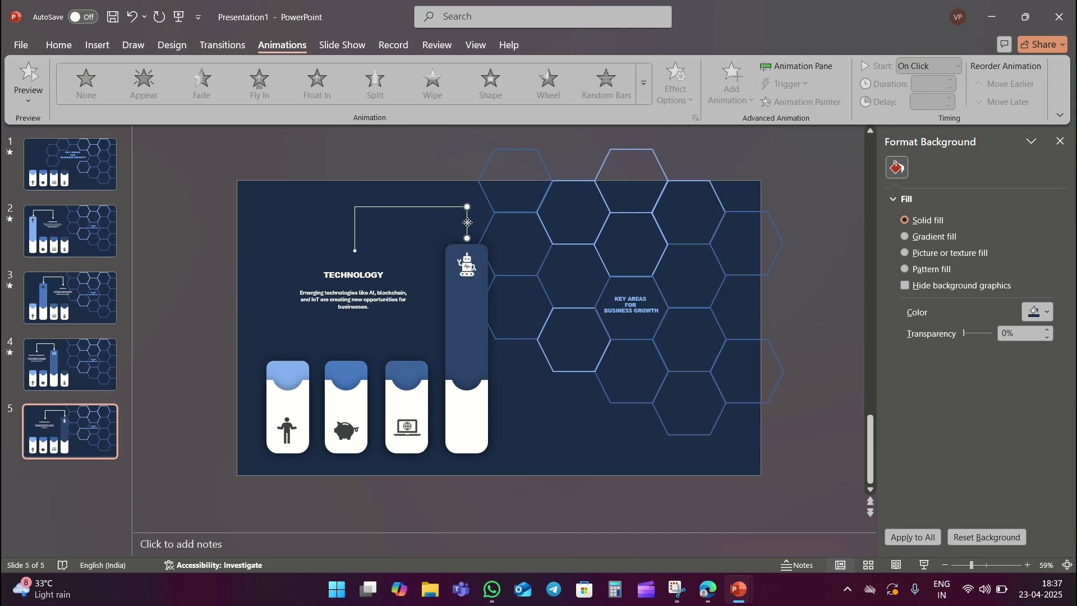
left_click(431, 84)
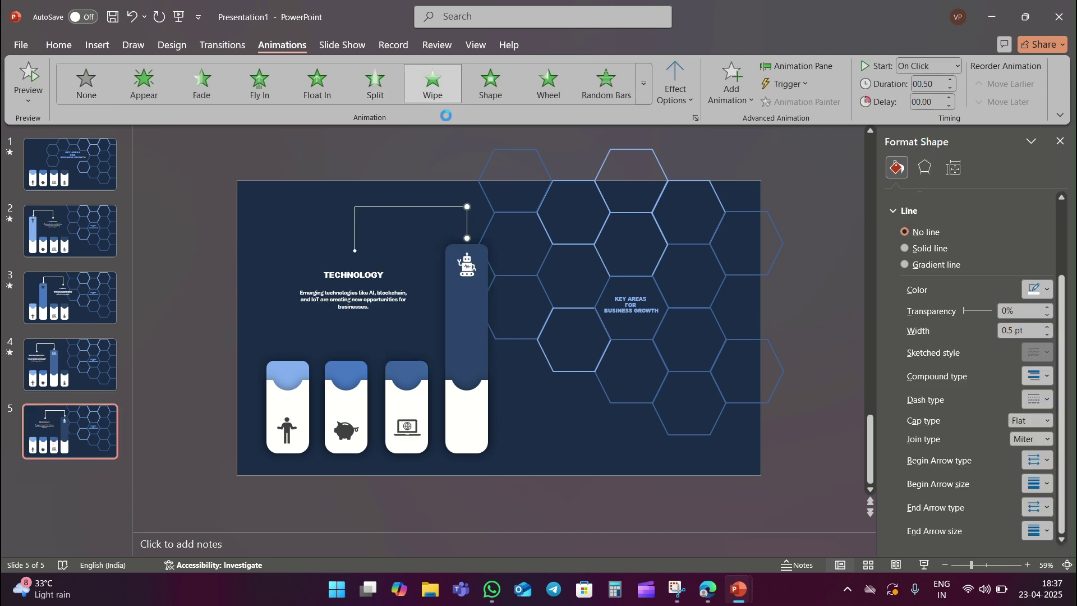
left_click(444, 206)
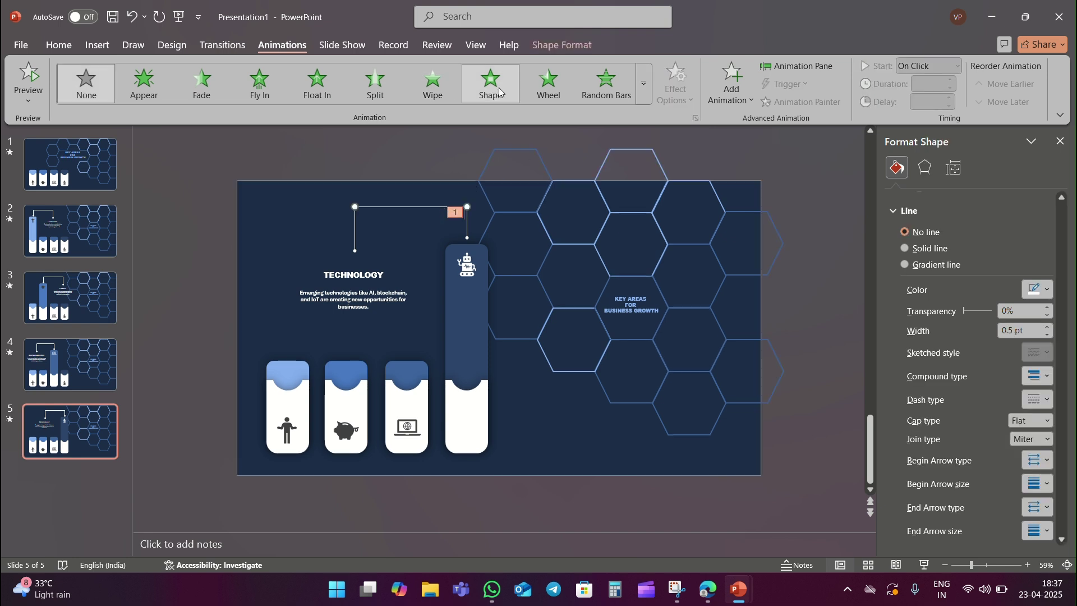
left_click(431, 84)
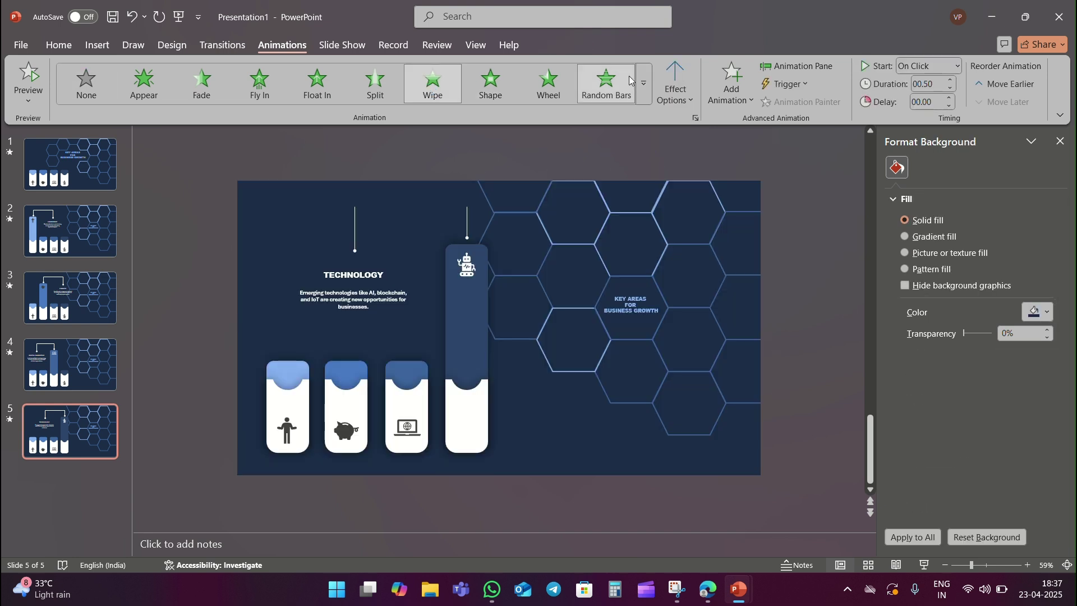
left_click(675, 85)
left_click(704, 218)
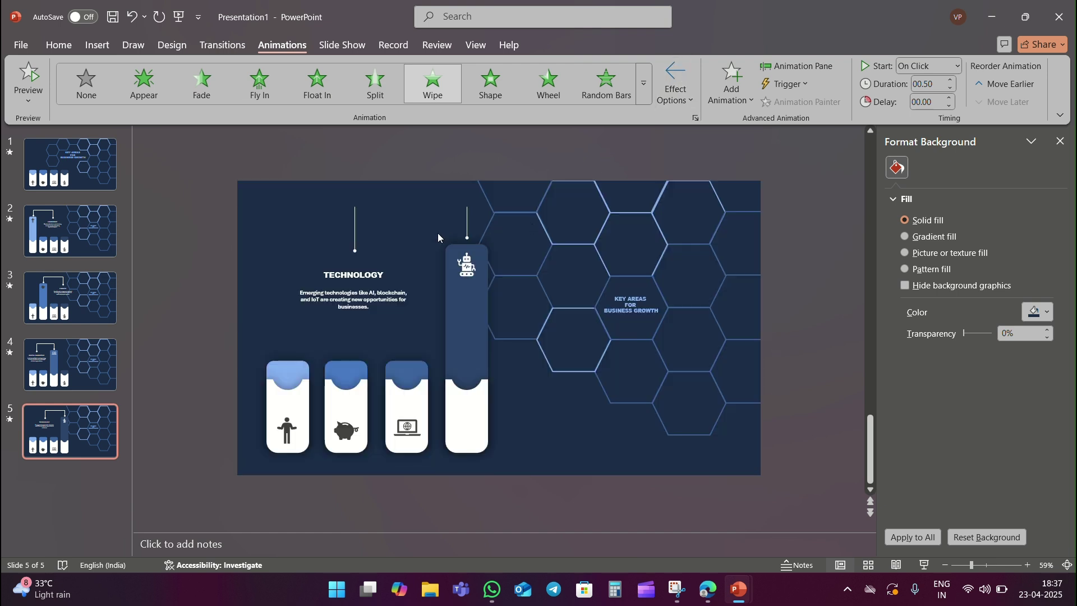
left_click(356, 230)
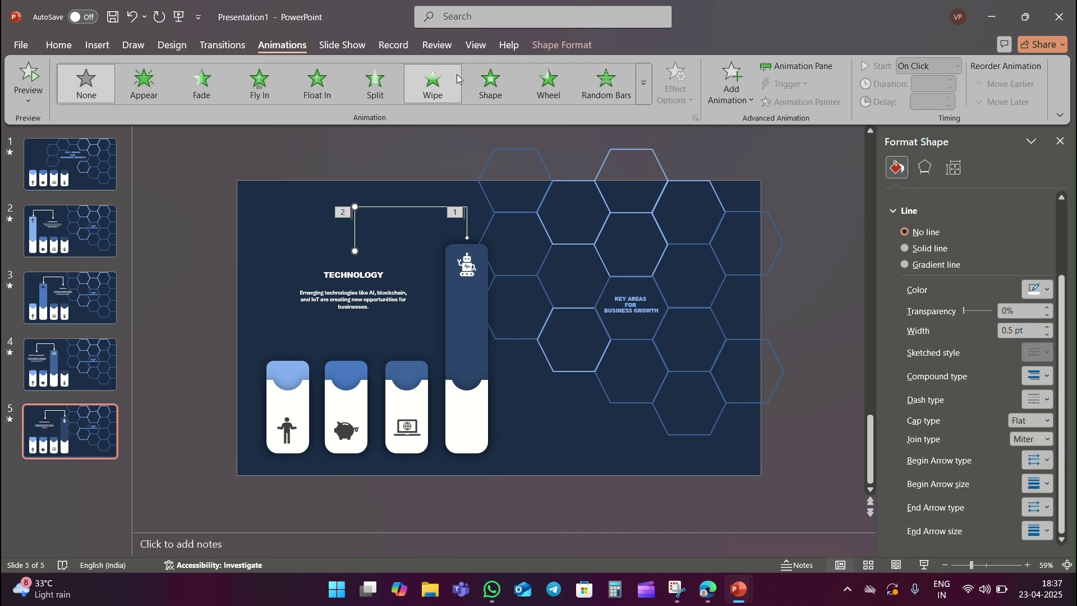
left_click(430, 84)
left_click(675, 84)
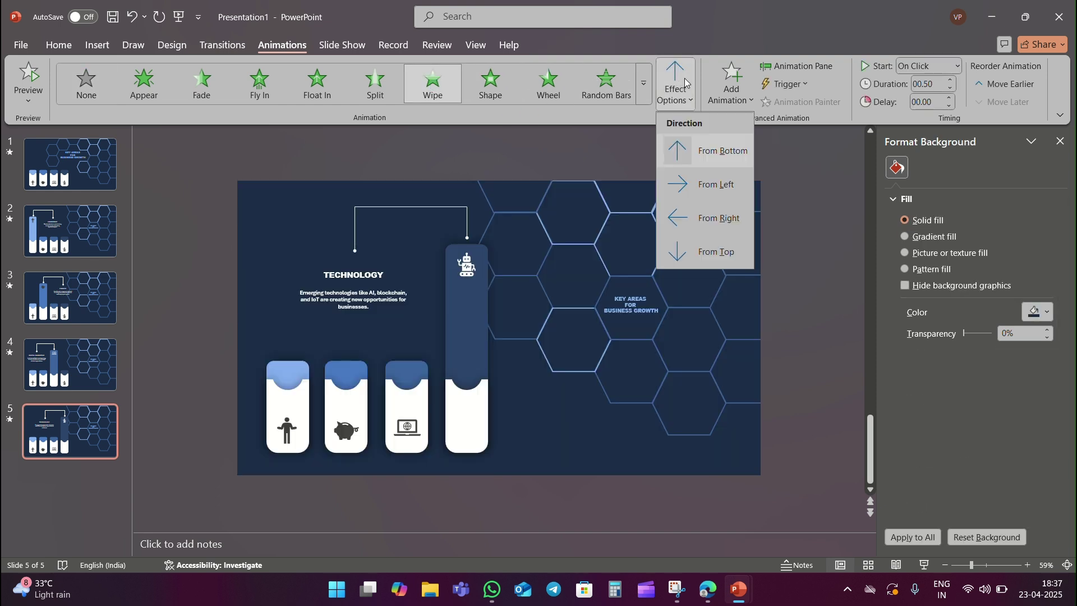
left_click(709, 213)
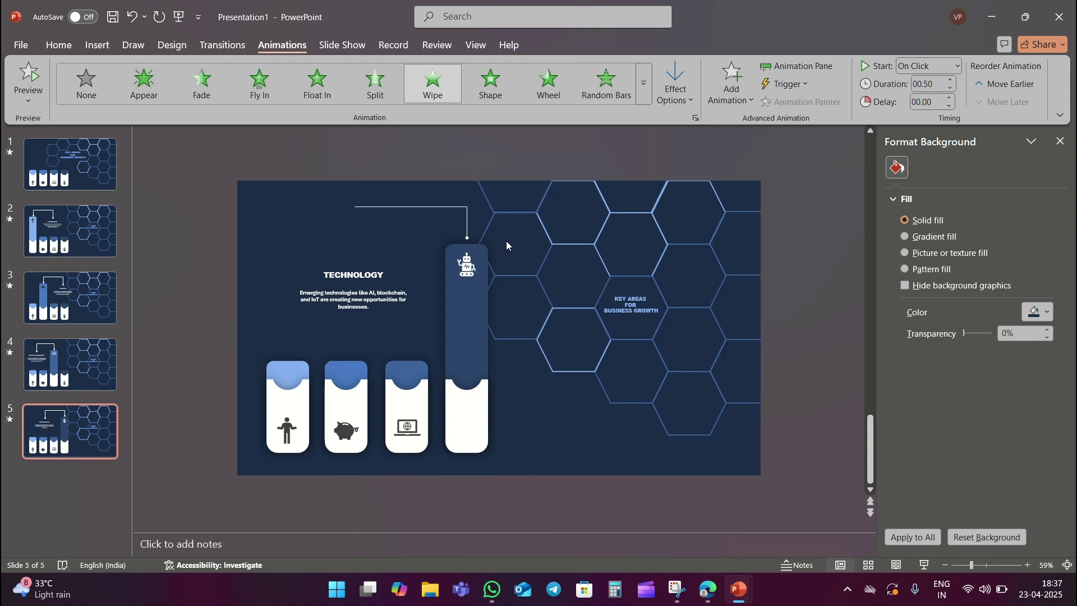
Give the TECHNOLOGY text box a 0.75-second Fade entrance, then return to slide 1.
left_click(371, 275)
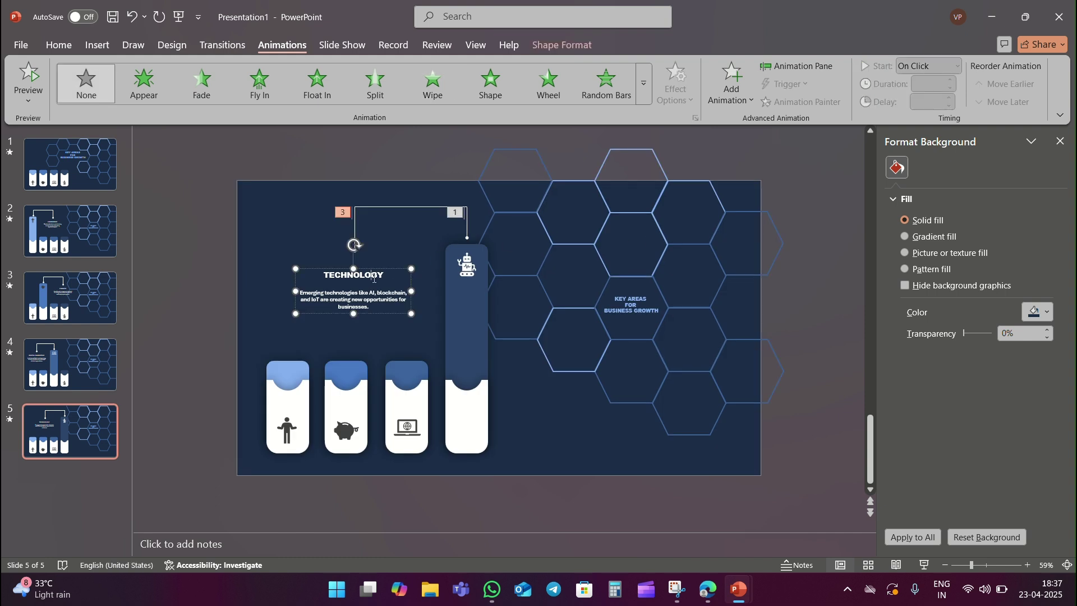
left_click(223, 96)
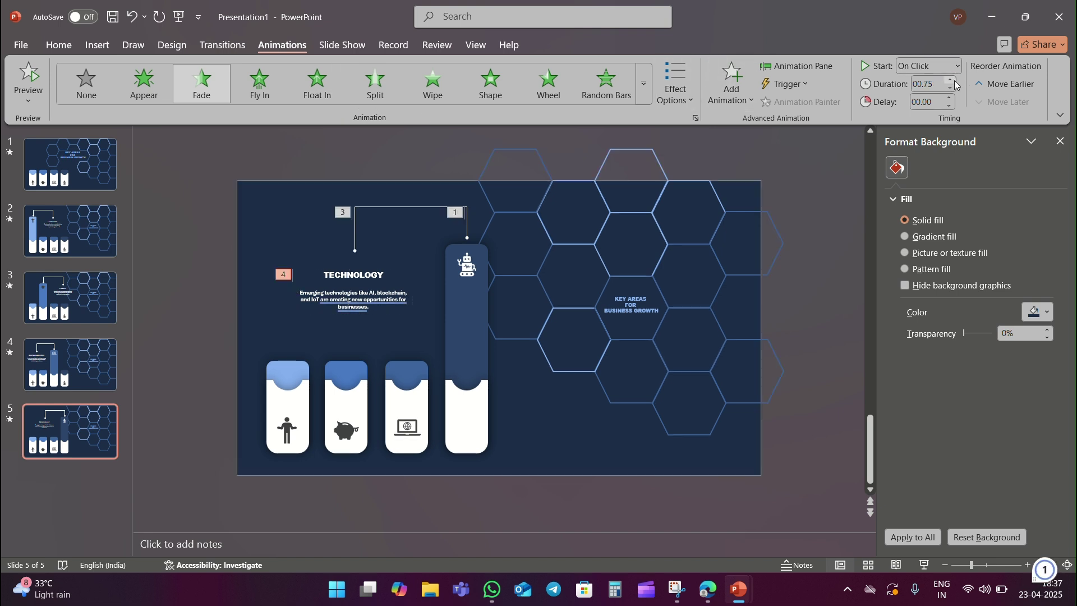
left_click(168, 199)
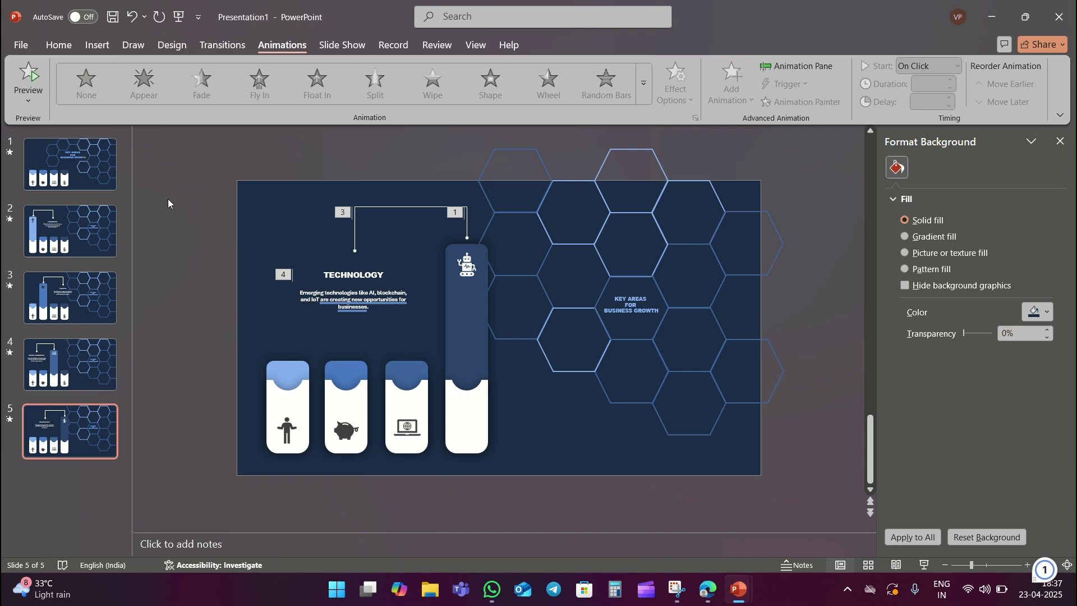
left_click(103, 184)
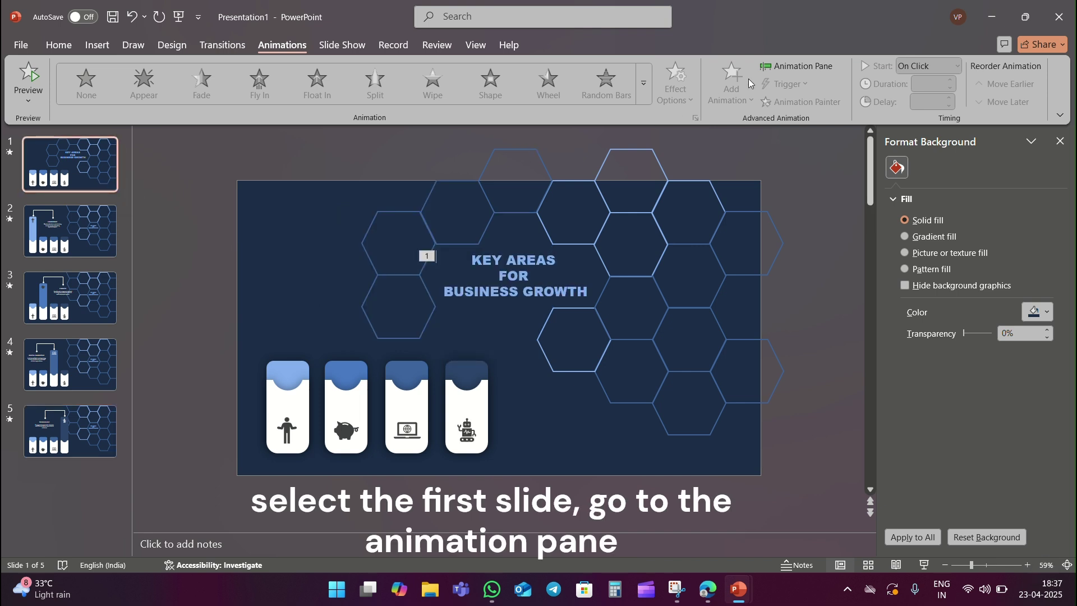
In the Animation Pane, set slide 1's title animation to start After Previous.
left_click(796, 65)
left_click(965, 186)
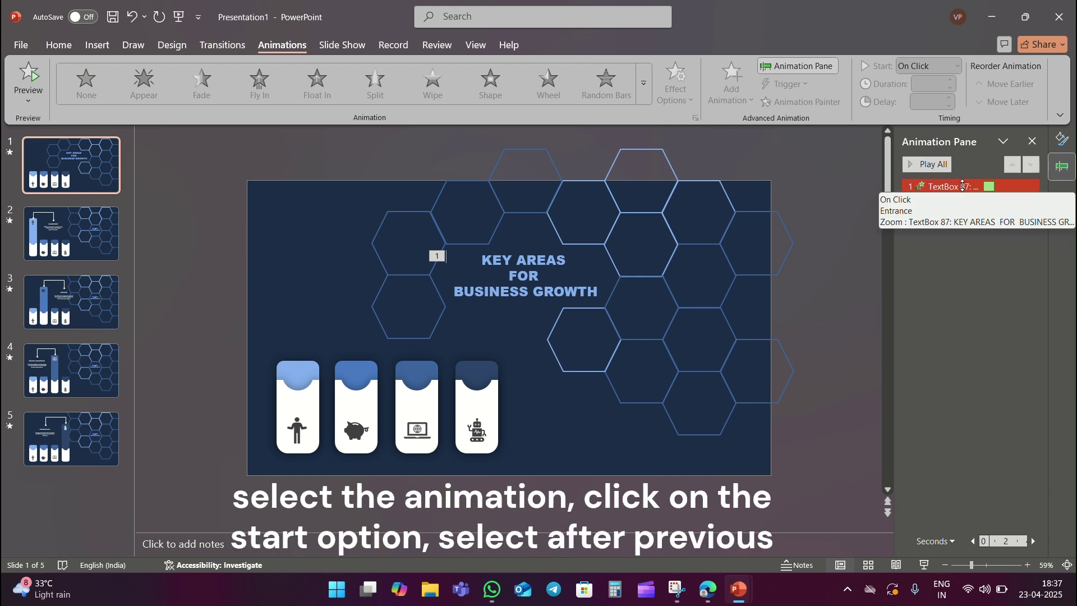
left_click(929, 65)
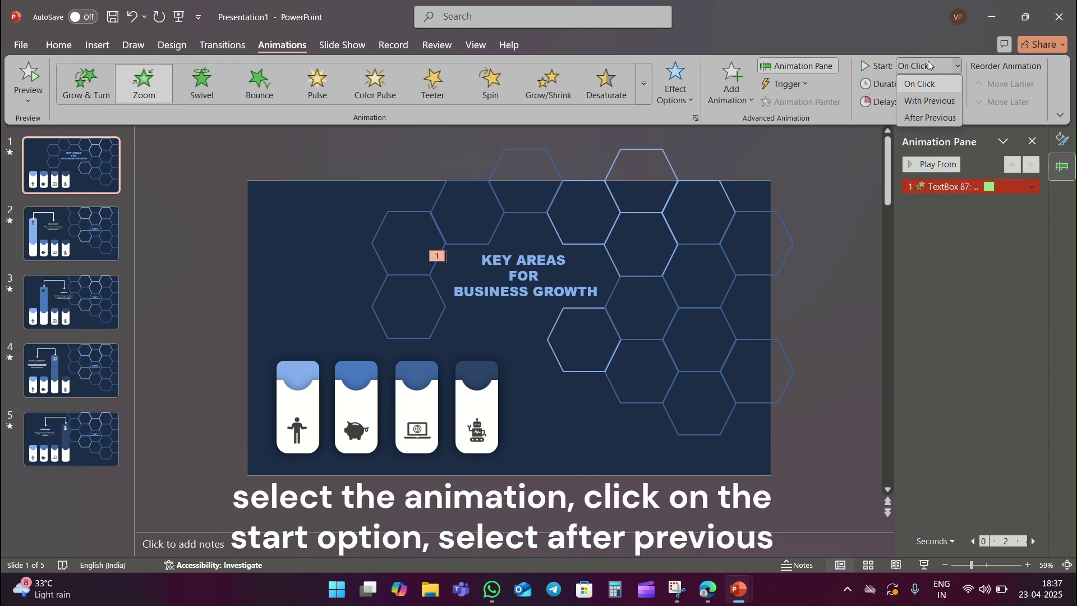
left_click(931, 118)
Set all four animations on slide 2 to start After Previous.
left_click(72, 231)
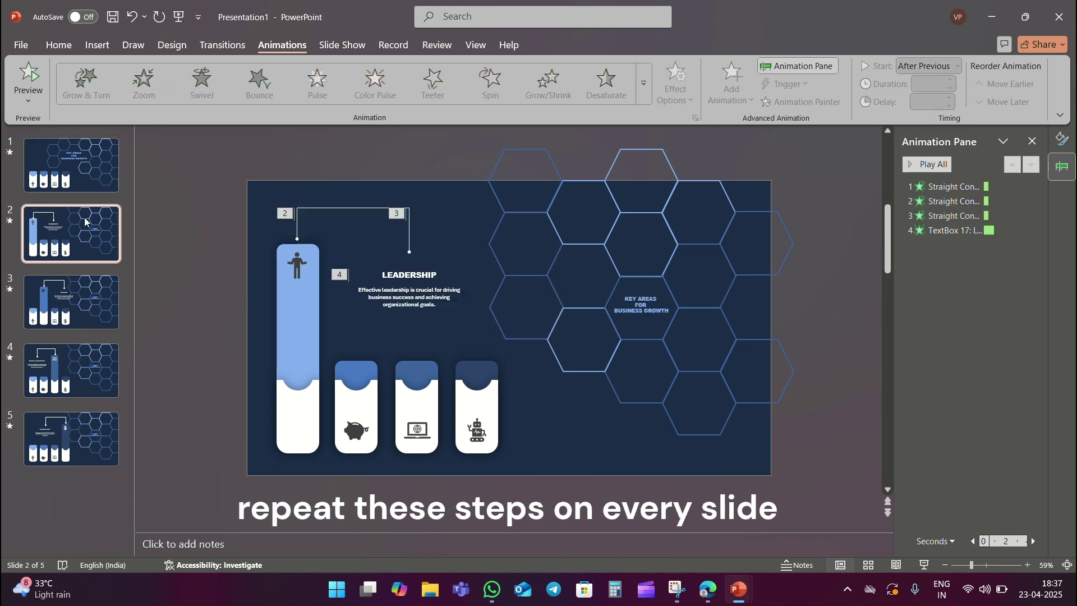
left_click(953, 200)
left_click(969, 187)
left_click(962, 230, "ctrl")
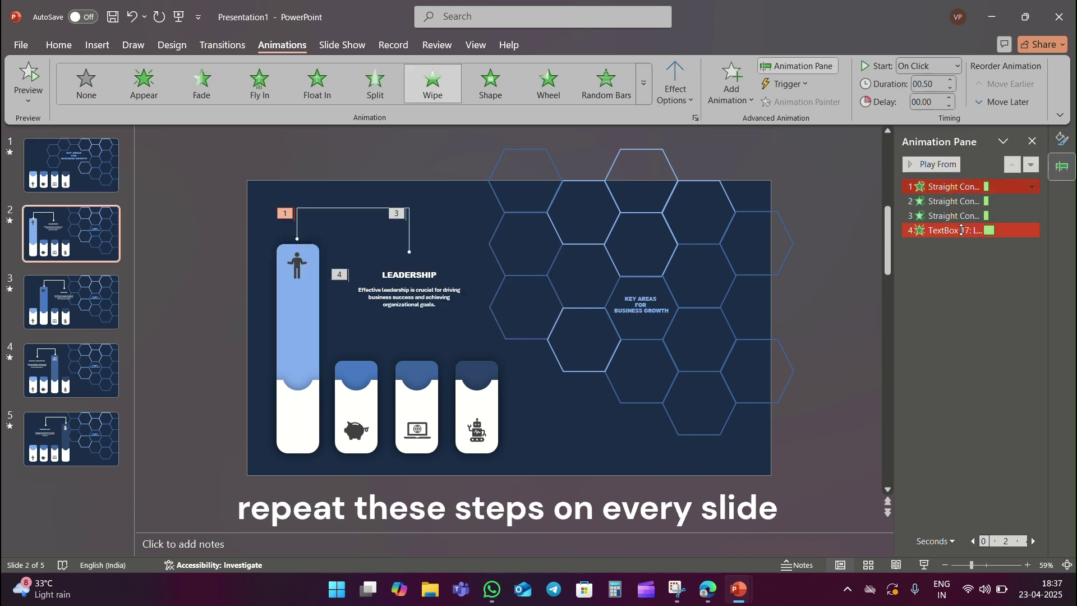
left_click(961, 230, "shift")
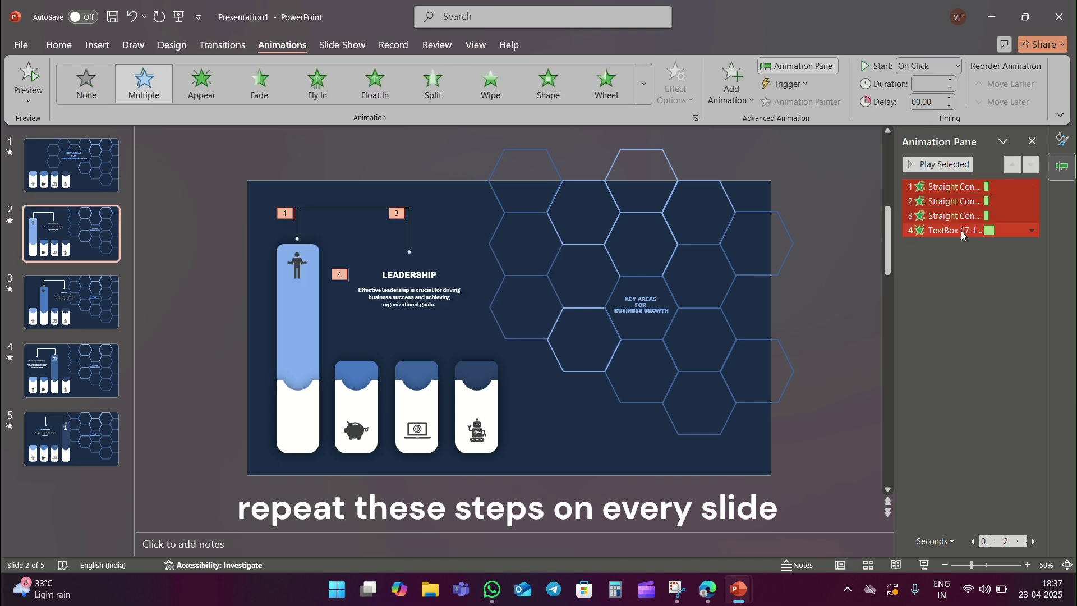
left_click(936, 66)
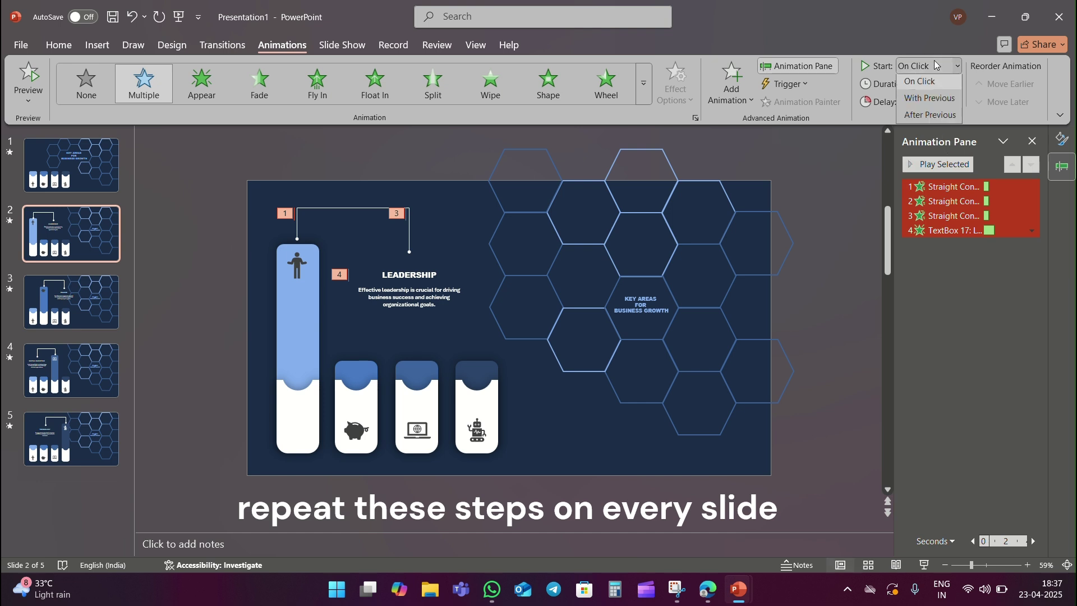
left_click(930, 115)
Set all four animations on slide 3 to start After Previous.
left_click(109, 305)
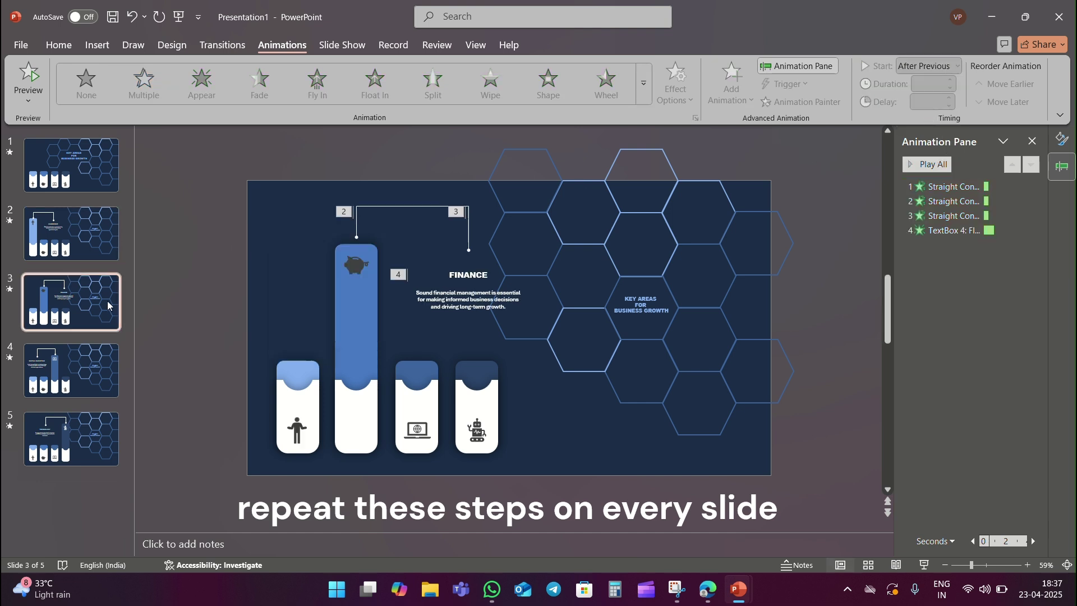
left_click(953, 201)
left_click(953, 186)
left_click(953, 201, "shift")
left_click(961, 230, "shift")
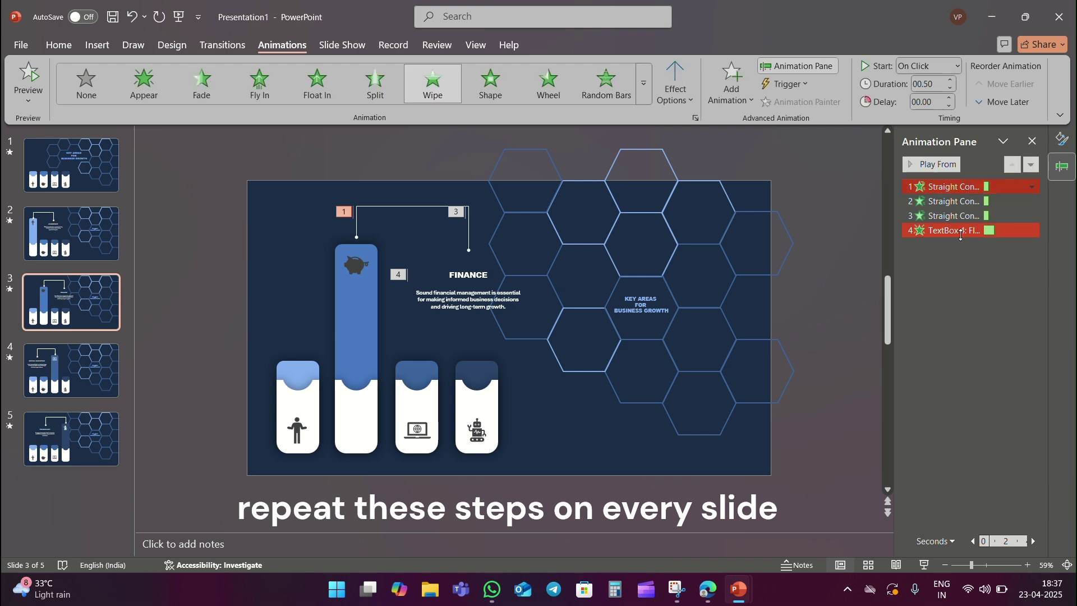
left_click(928, 67)
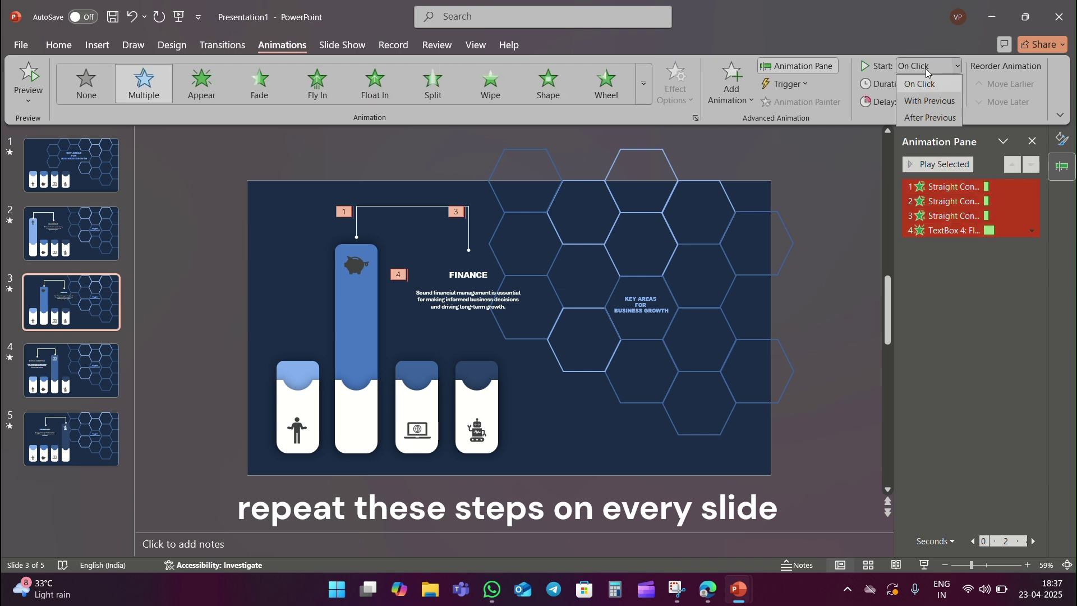
left_click(925, 117)
Set all four animations on slide 4 to start After Previous.
left_click(83, 371)
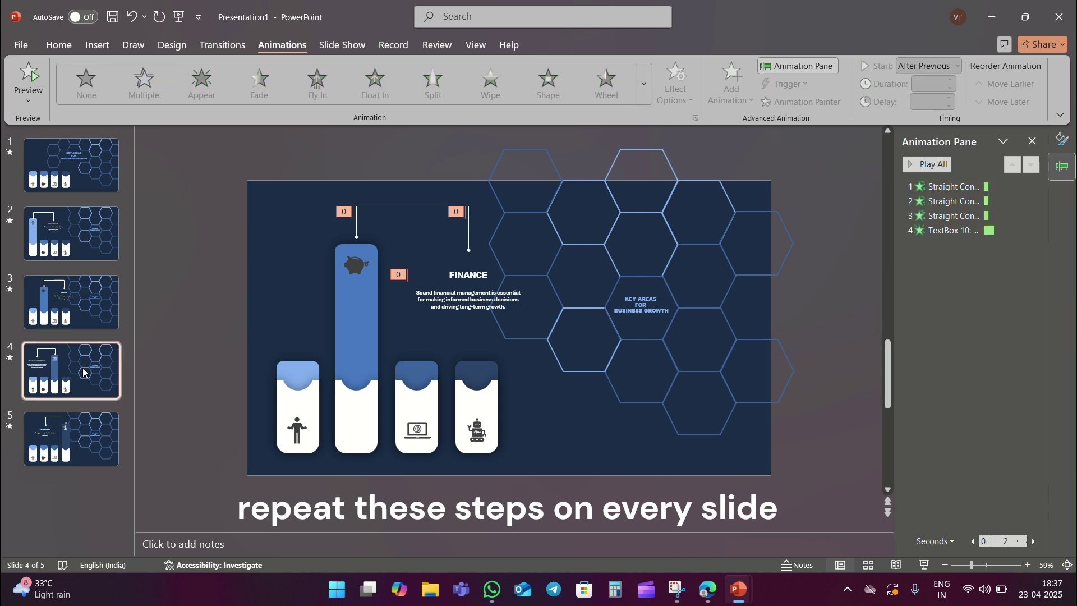
left_click(954, 186)
left_click(959, 229, "shift")
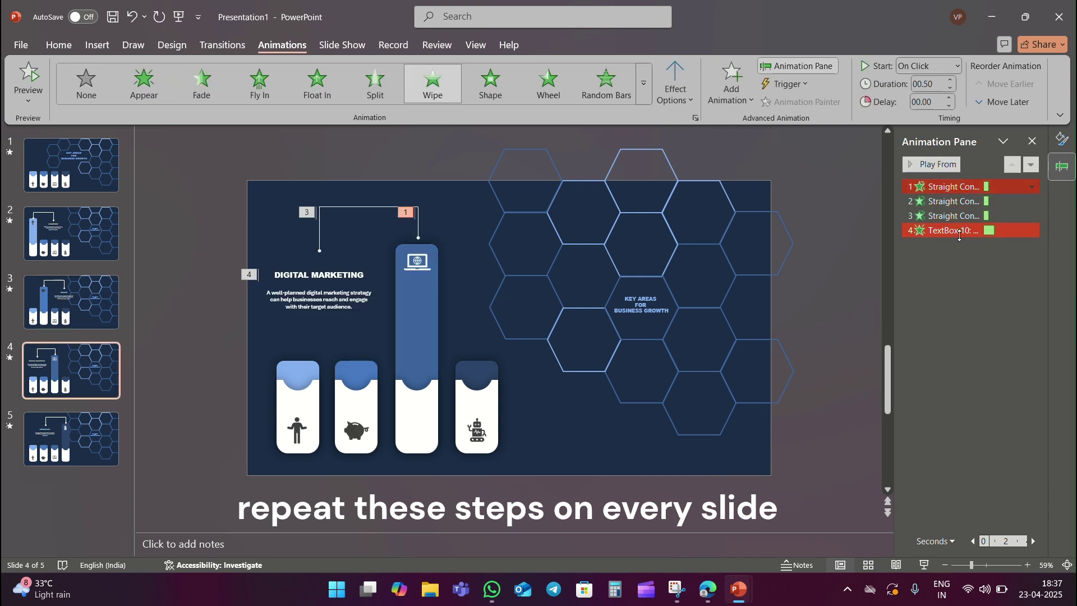
left_click(944, 72)
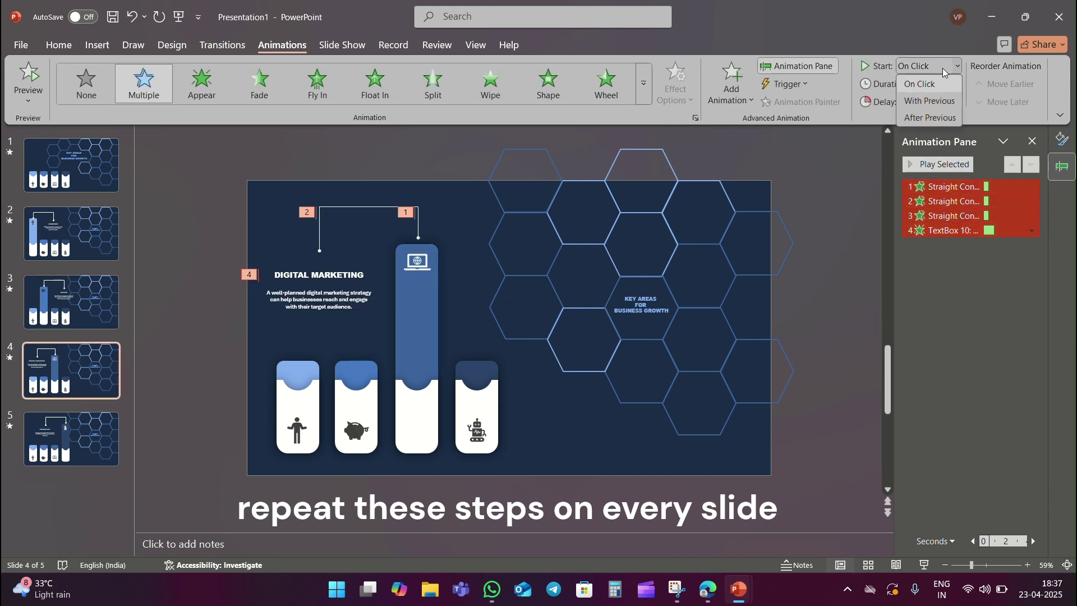
left_click(940, 116)
Set slide 5's four animations to start After Previous, then return to slide 1.
left_click(101, 422)
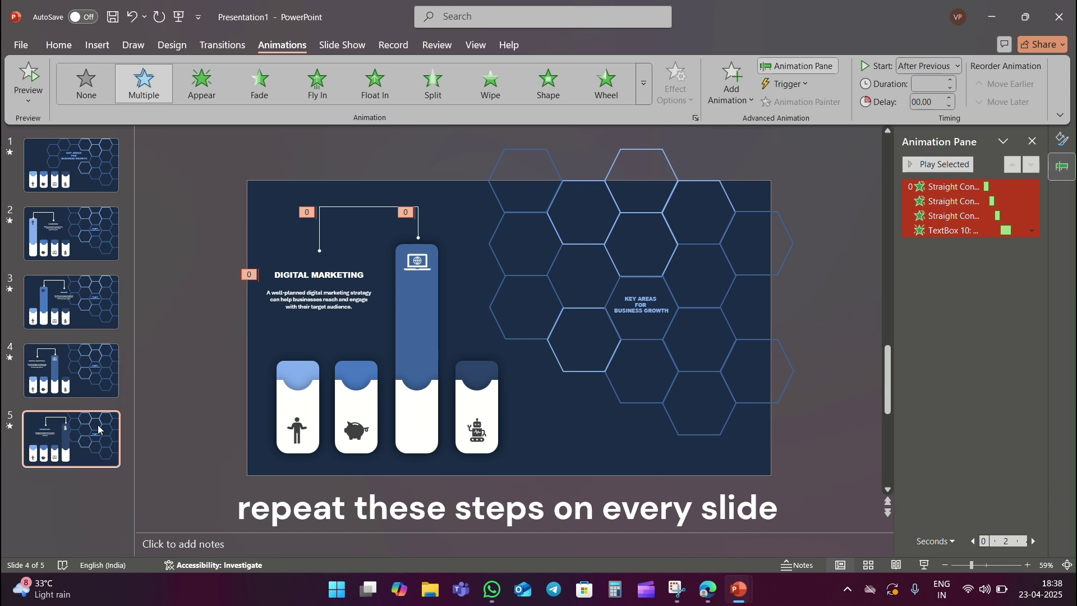
left_click(954, 187)
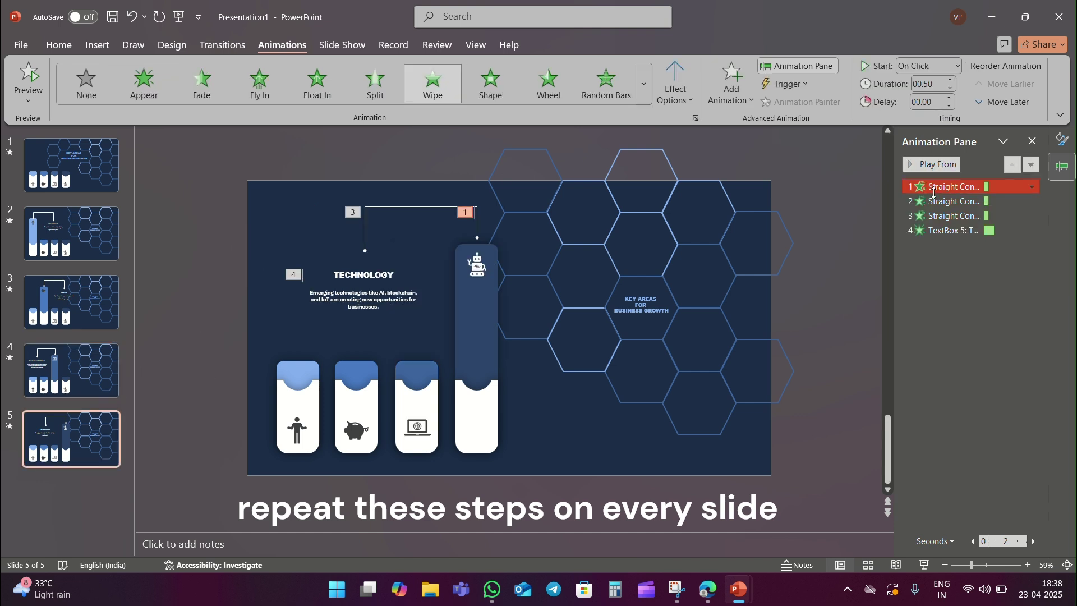
left_click(959, 230, "shift")
left_click(928, 66)
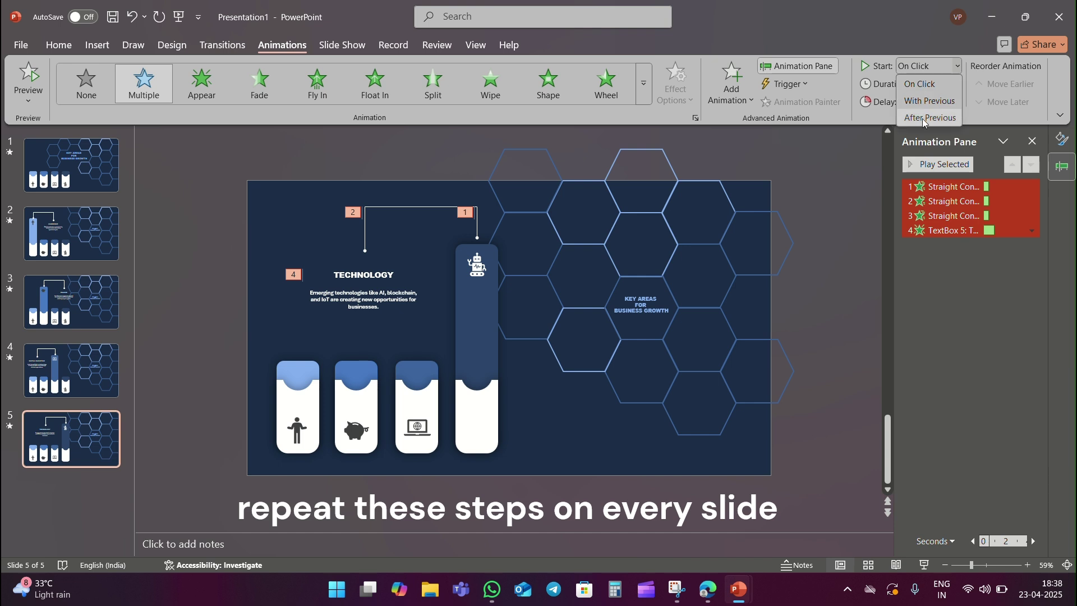
left_click(925, 113)
left_click(826, 176)
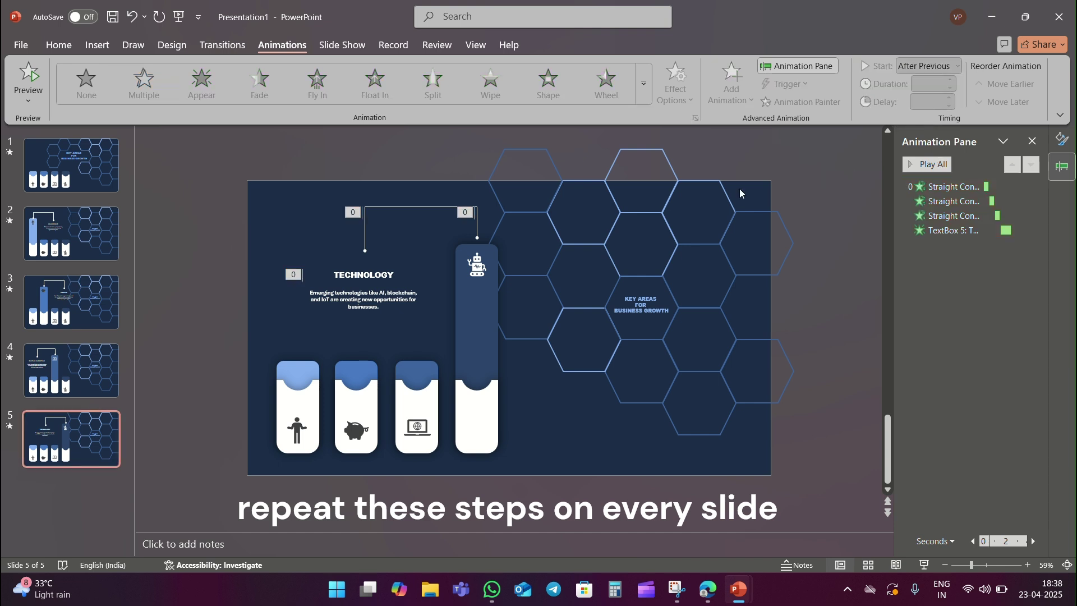
left_click(56, 178)
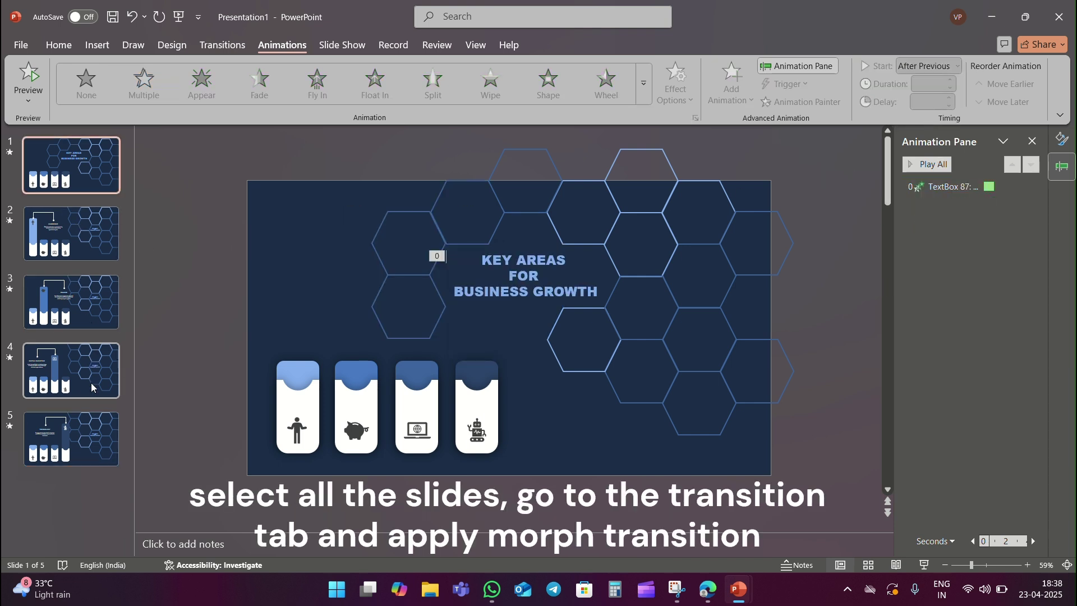
Apply the Morph transition to all five slides.
left_click(89, 433, "shift")
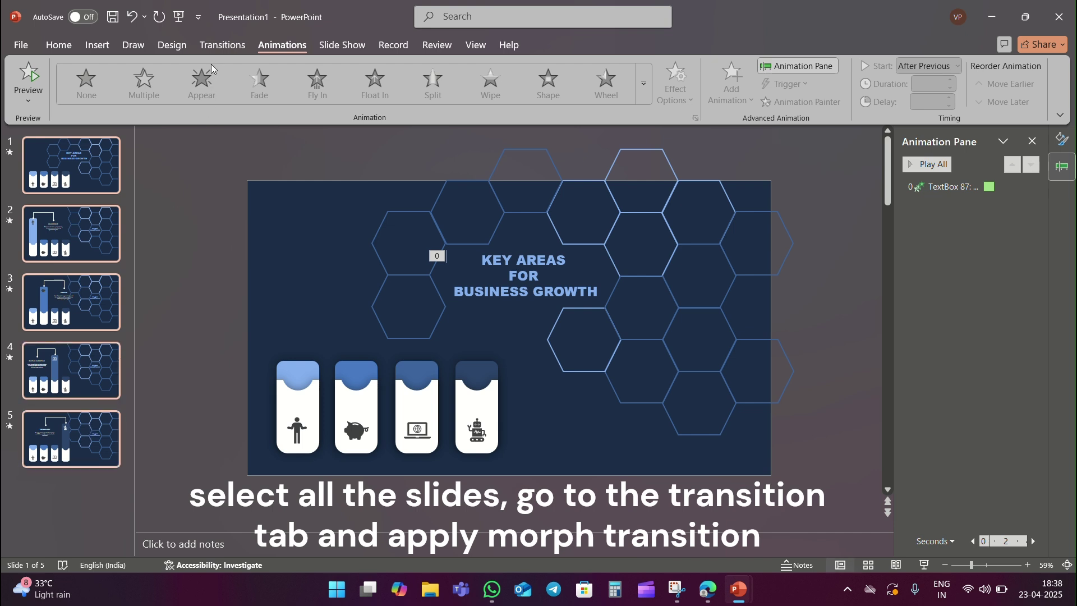
left_click(218, 50)
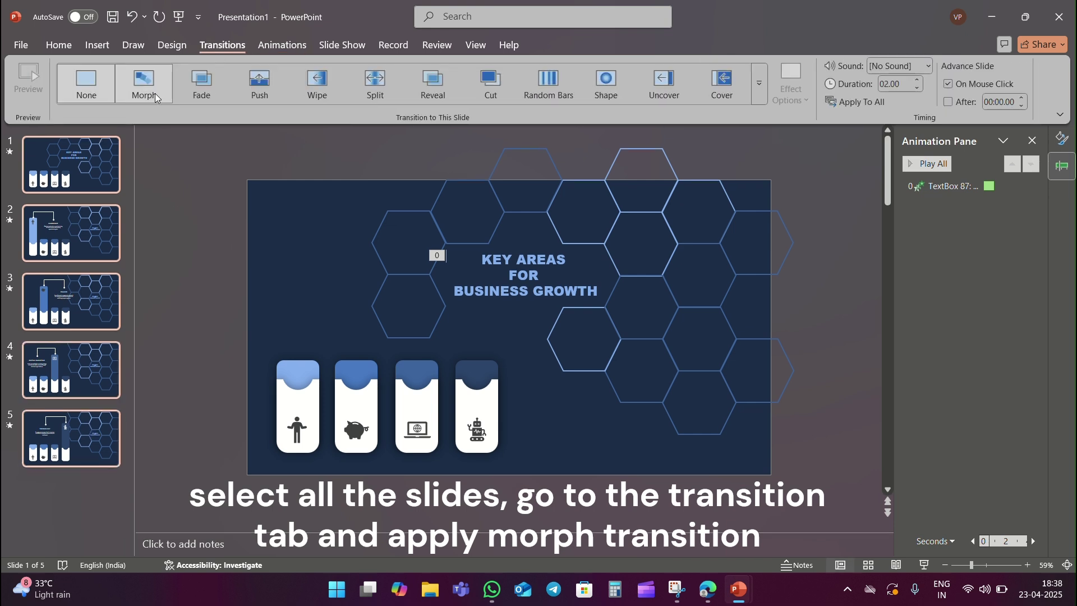
left_click(149, 100)
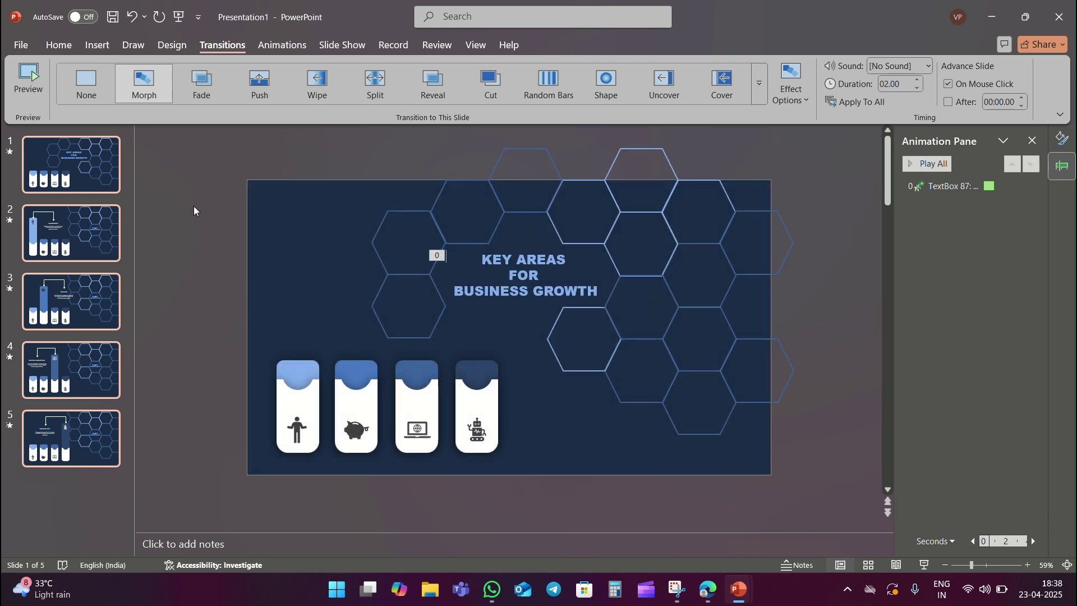
Set slide 1 alone to advance automatically After 00:00.00.
left_click(138, 193)
left_click(102, 180)
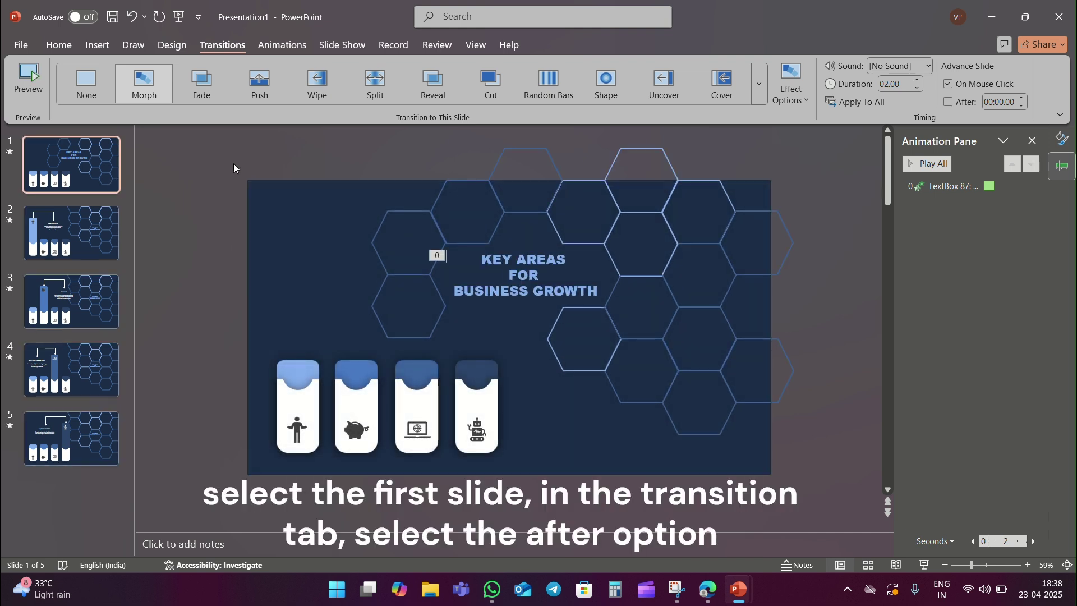
left_click(948, 102)
Start the full-screen slide show from slide 1 using the status-bar Slide Show button.
left_click(926, 565)
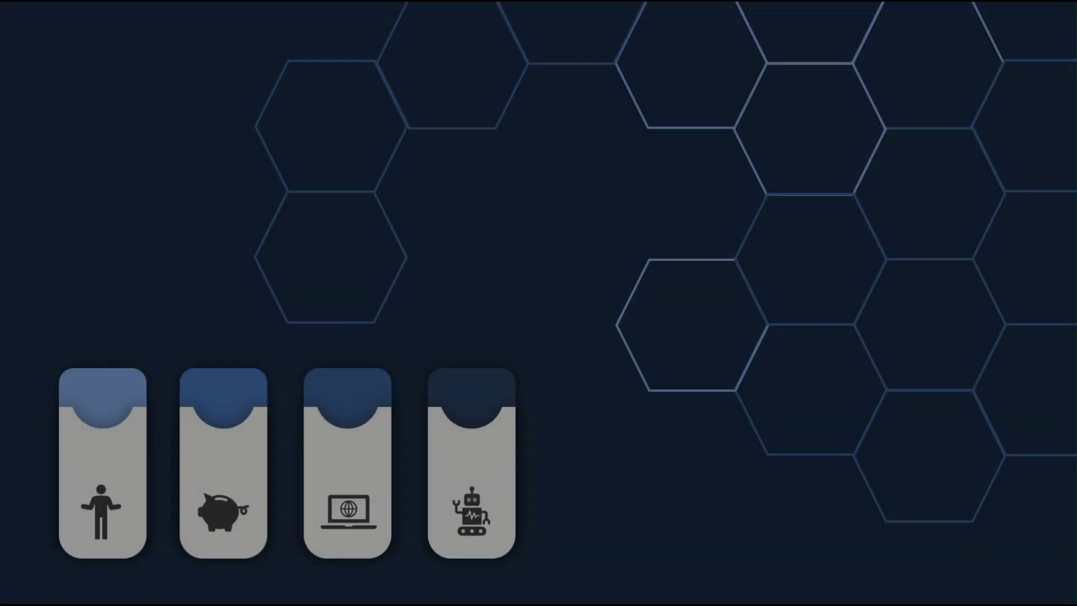